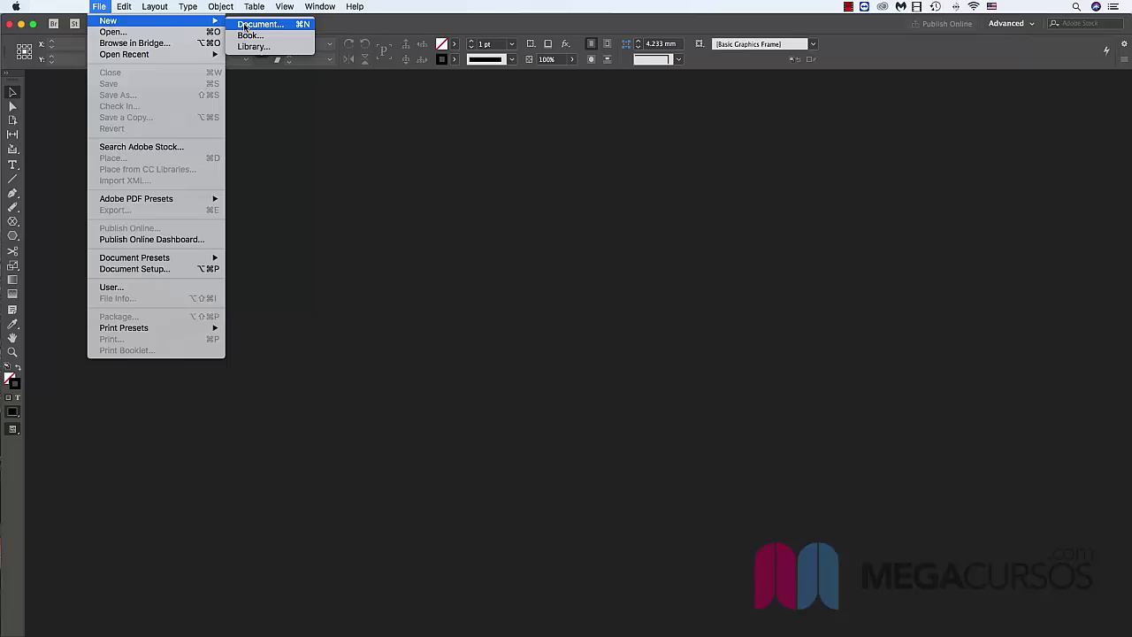
Start setting up a new document and browse through the recent items
{"action": "left_click", "coordinate": [245, 26]}
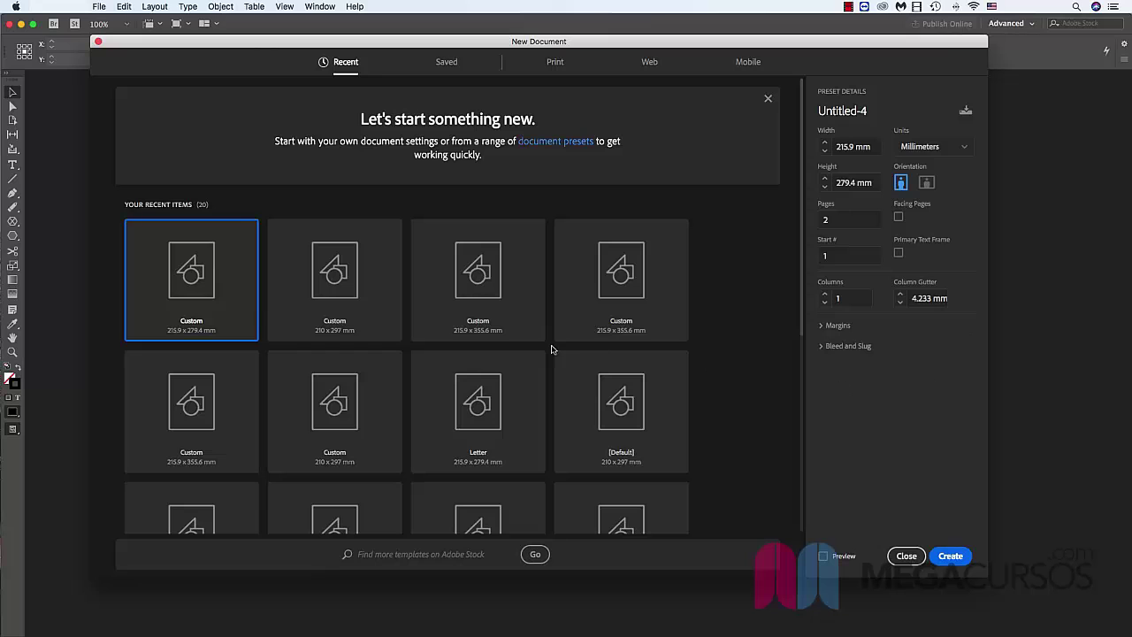
{"action": "scroll", "coordinate": [548, 349], "scroll_direction": "down", "scroll_amount": 6}
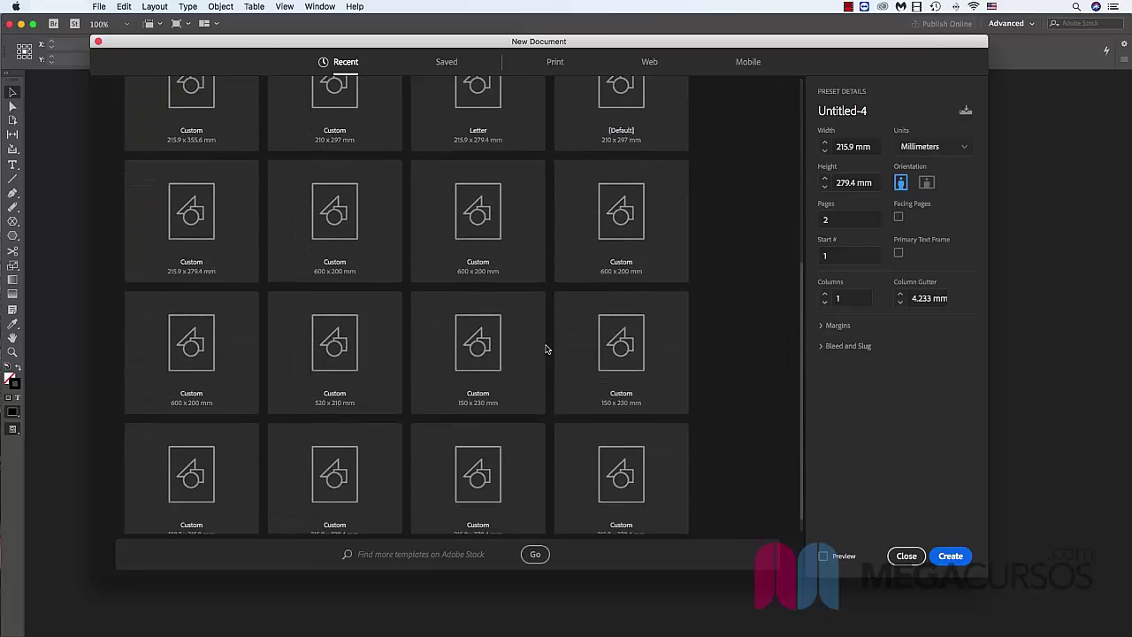
{"action": "scroll", "coordinate": [546, 349], "scroll_direction": "down", "scroll_amount": 1}
{"action": "scroll", "coordinate": [547, 349], "scroll_direction": "up", "scroll_amount": 7}
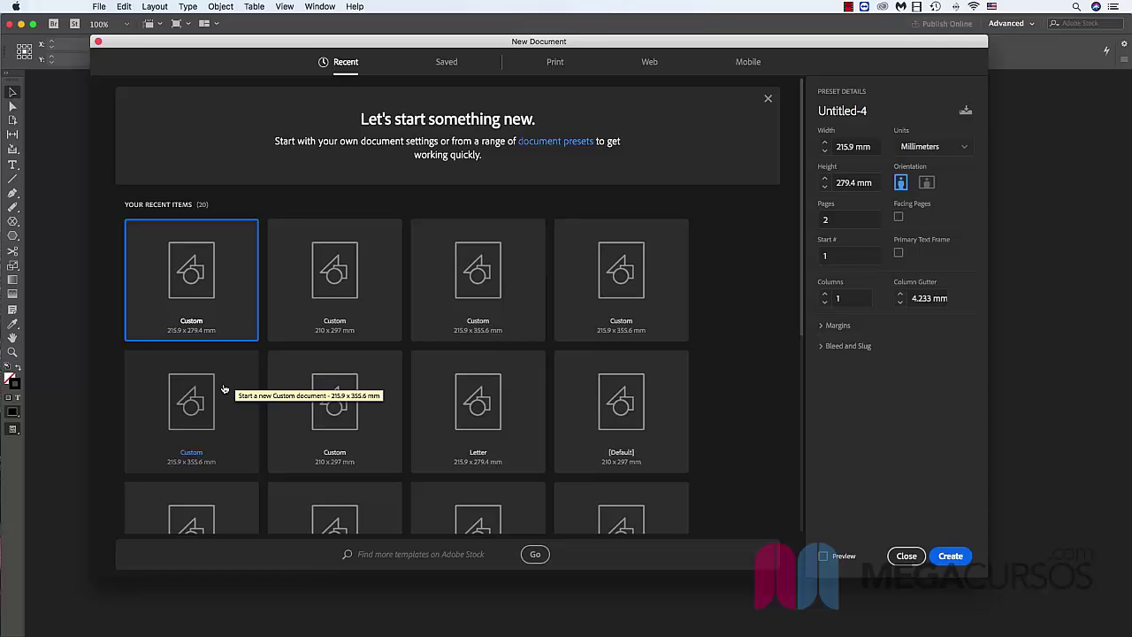
Examine the A4 and Letter print presets with their dimensions shown in centimeters
{"action": "left_click", "coordinate": [557, 67]}
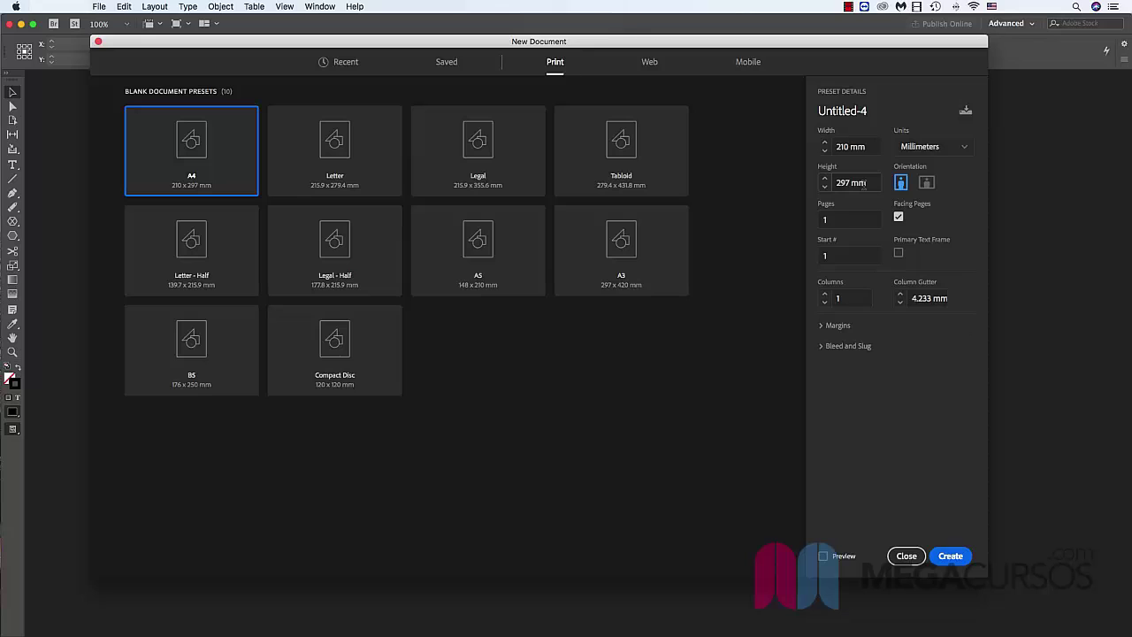
{"action": "left_click", "coordinate": [923, 149]}
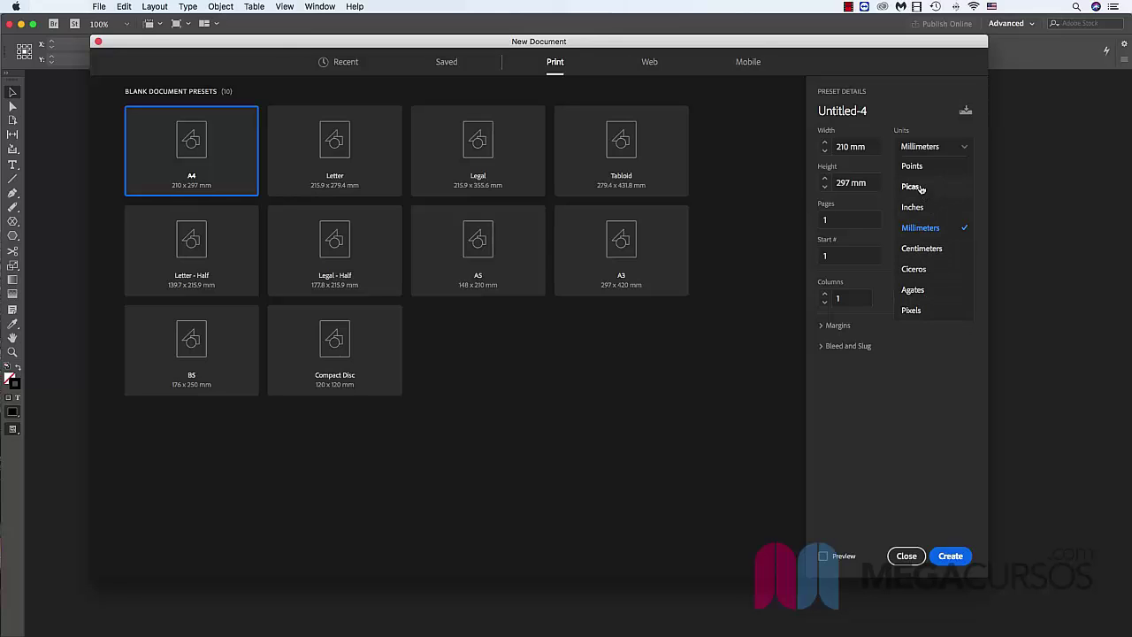
{"action": "left_click", "coordinate": [924, 249]}
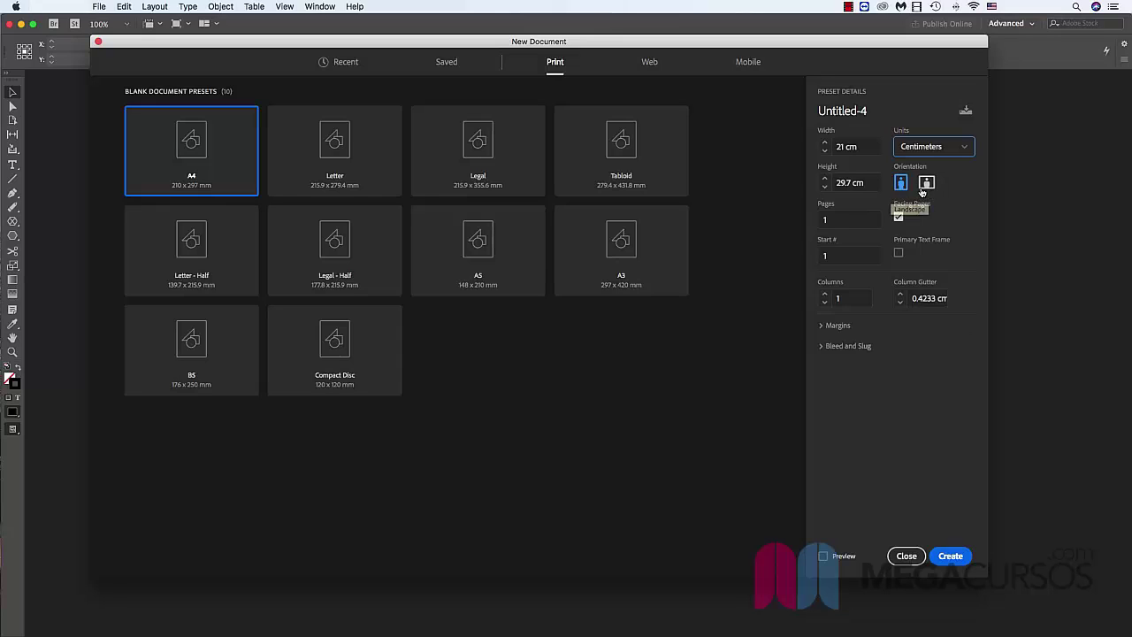
{"action": "left_click", "coordinate": [366, 153]}
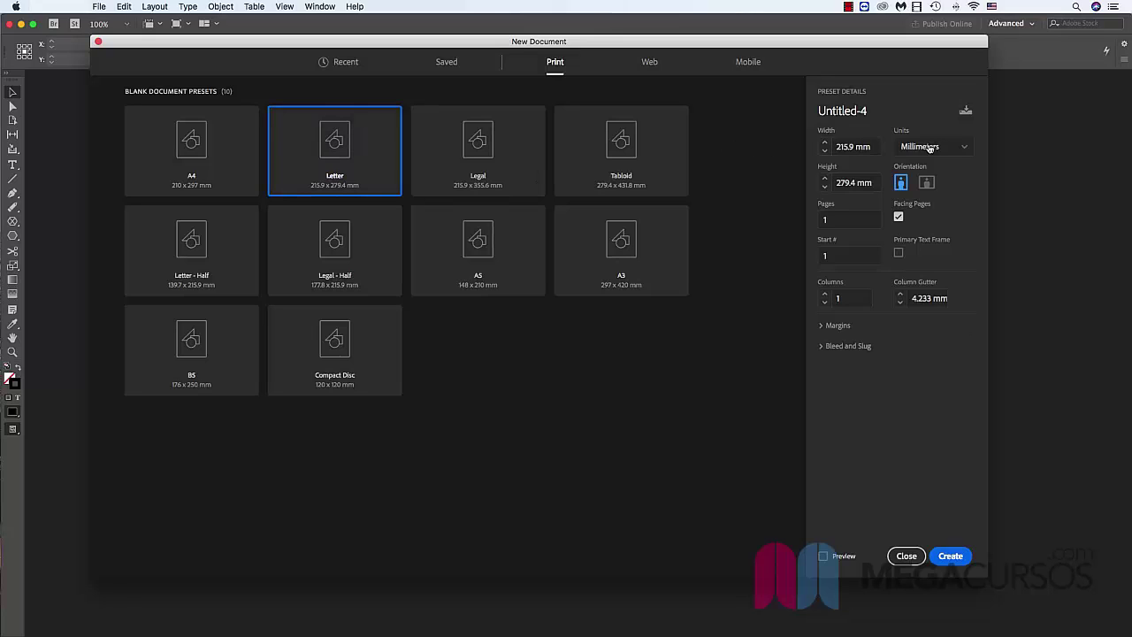
{"action": "left_click", "coordinate": [960, 152]}
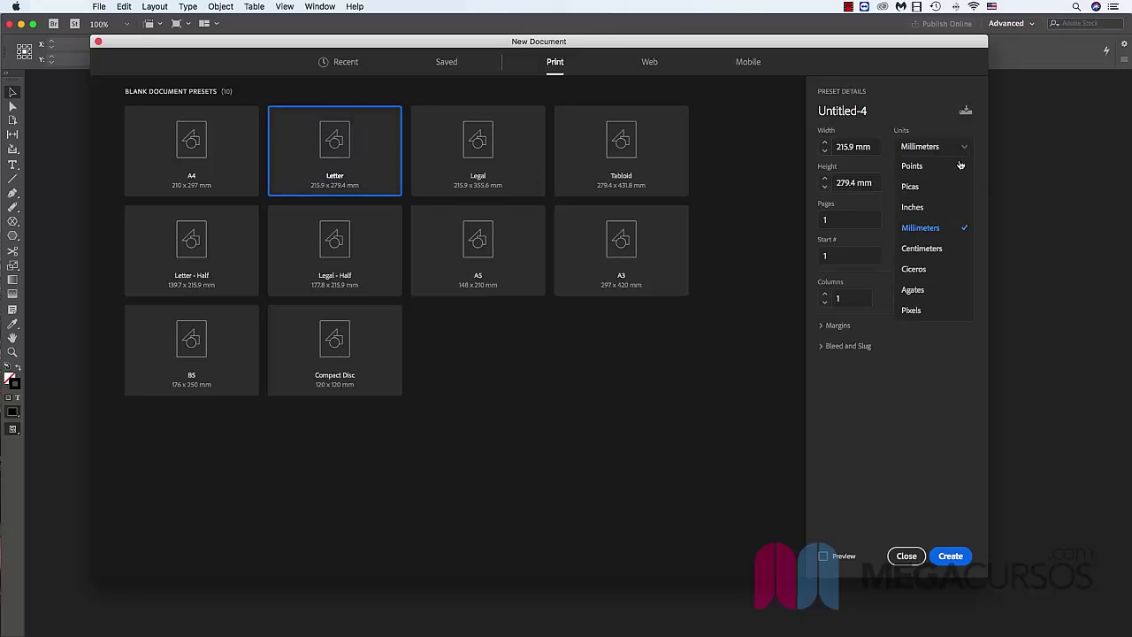
{"action": "left_click", "coordinate": [955, 248]}
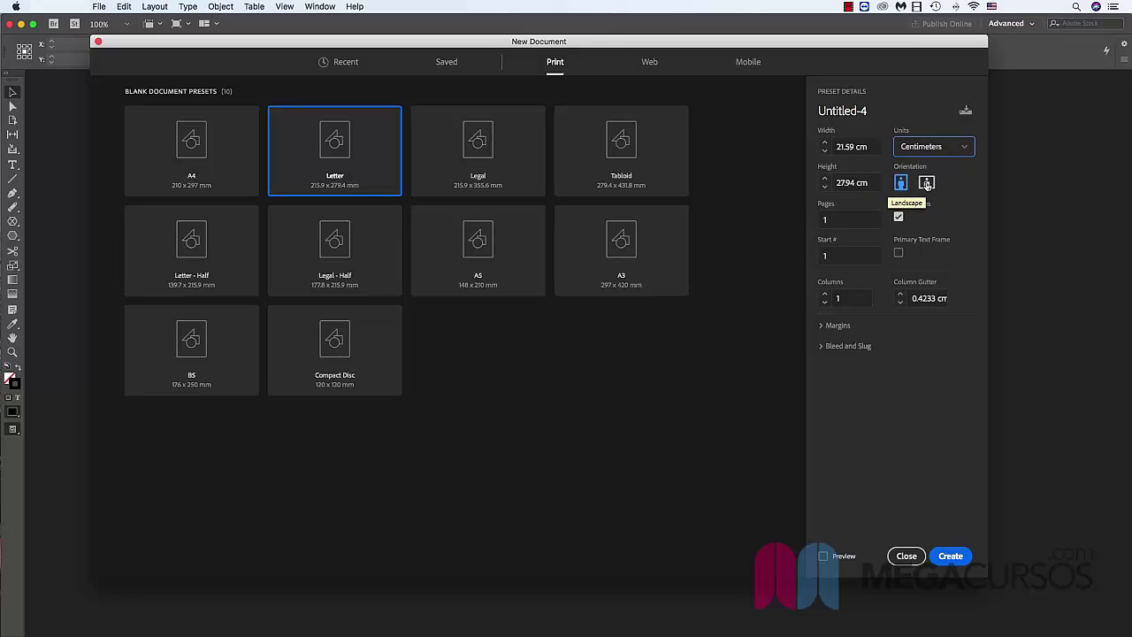
Examine the dimensions of the Legal and Tabloid print presets in centimeters
{"action": "left_click", "coordinate": [506, 167]}
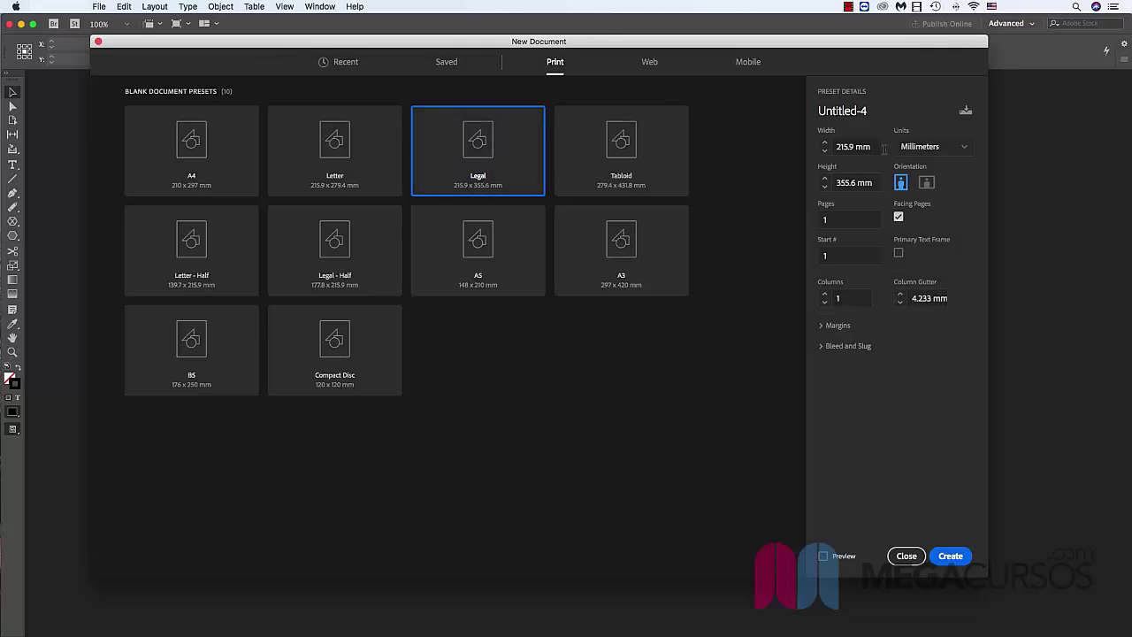
{"action": "left_click", "coordinate": [939, 151]}
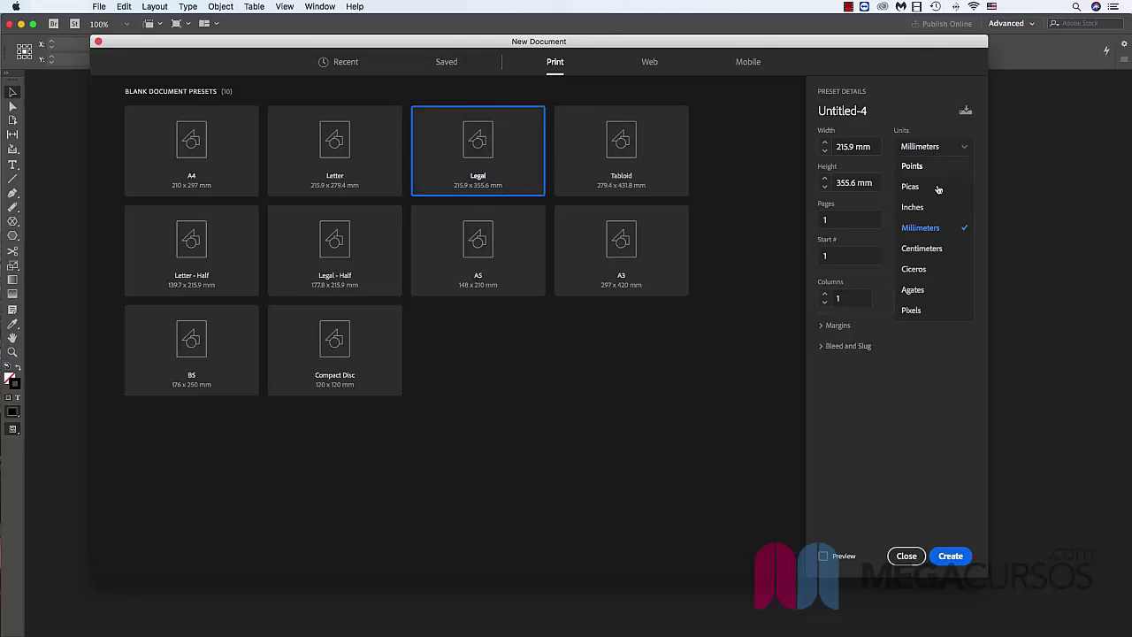
{"action": "left_click", "coordinate": [937, 248]}
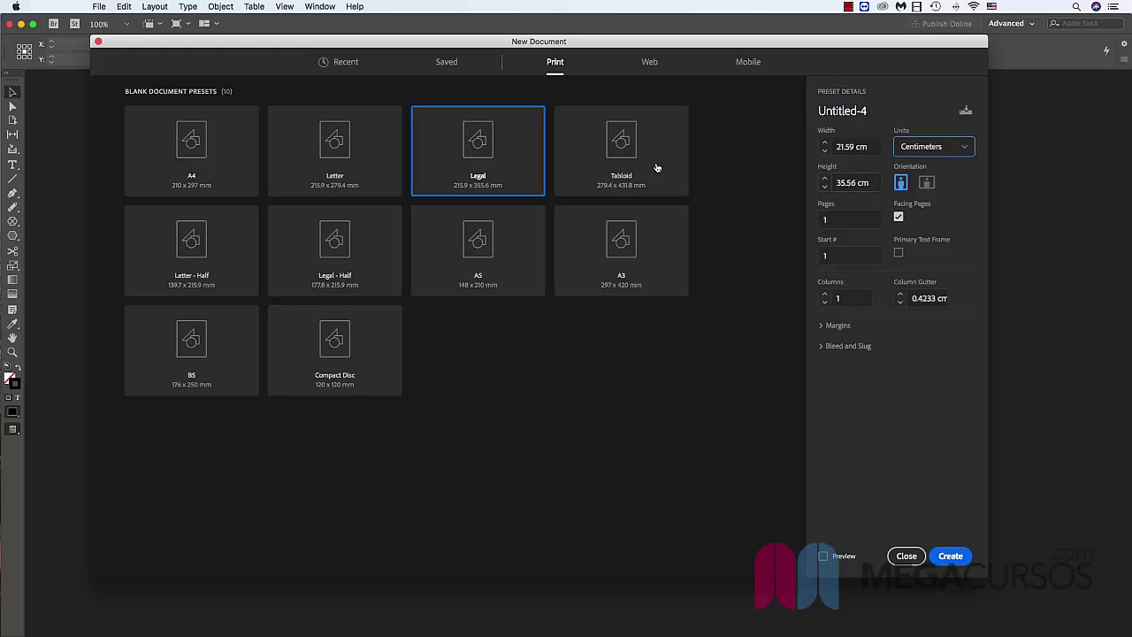
{"action": "left_click", "coordinate": [625, 161]}
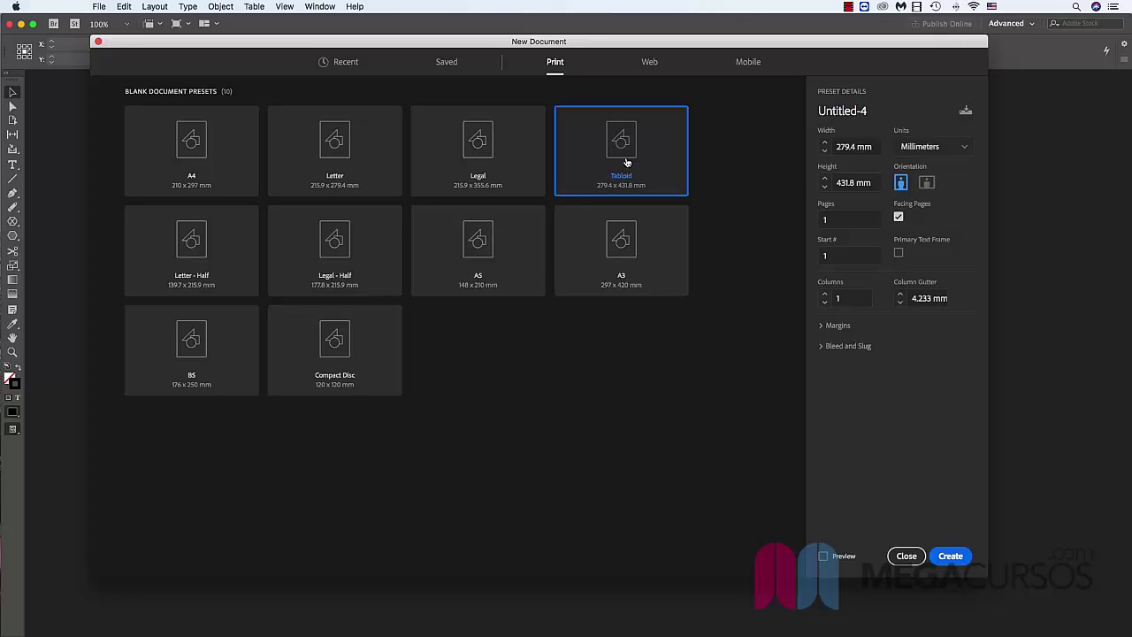
{"action": "left_click", "coordinate": [956, 149]}
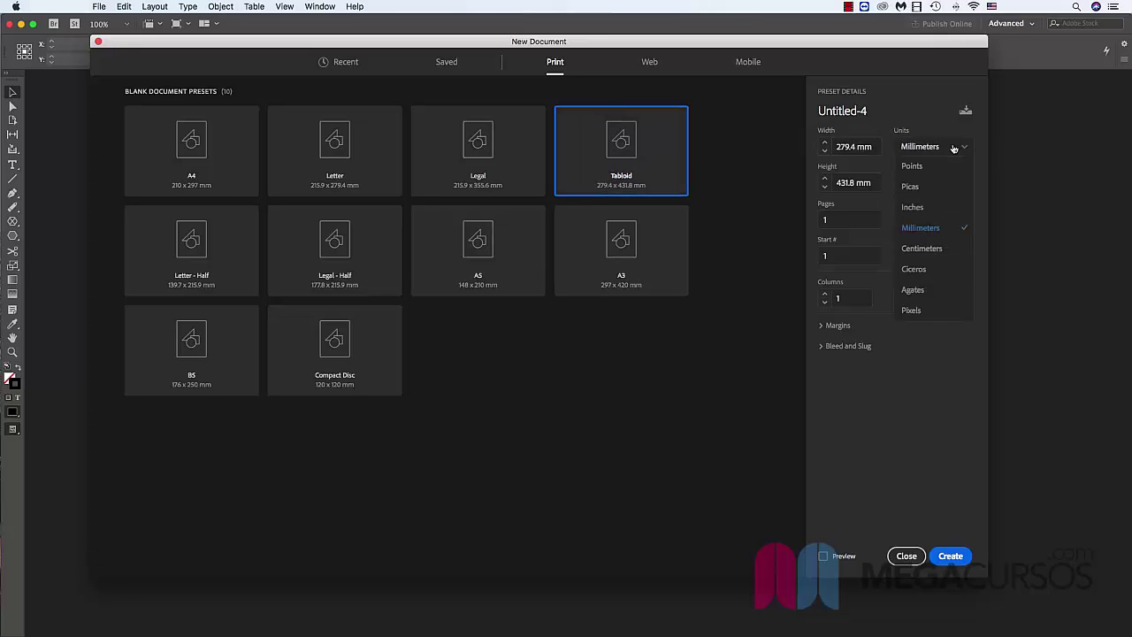
{"action": "left_click", "coordinate": [955, 250]}
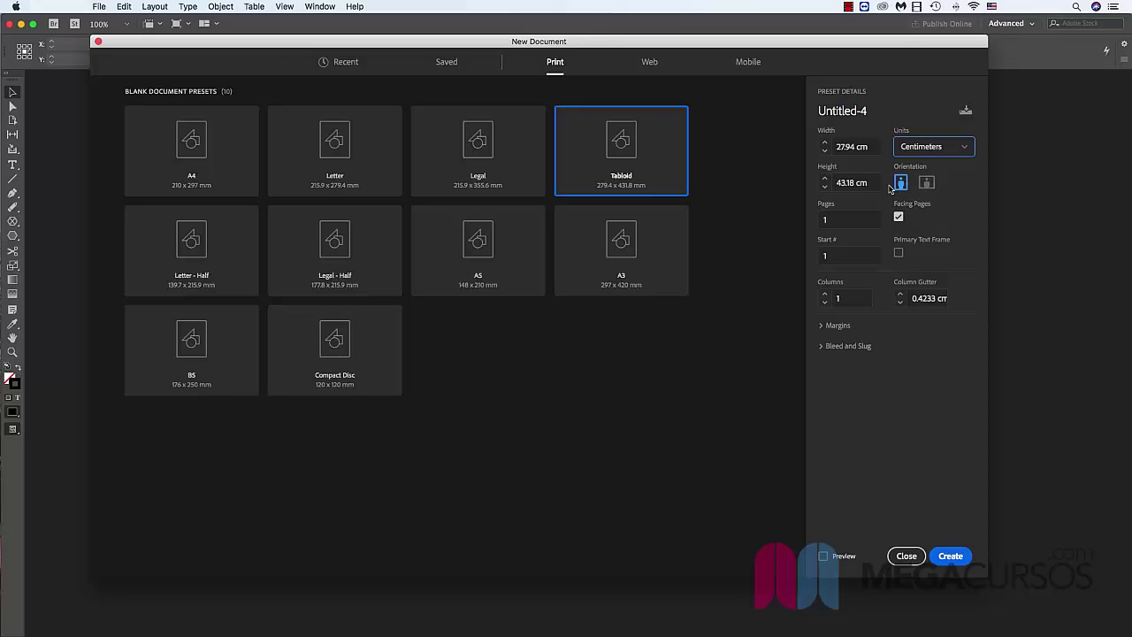
Examine the dimensions of the Letter - Half and Legal - Half print presets in centimeters
{"action": "left_click", "coordinate": [214, 246]}
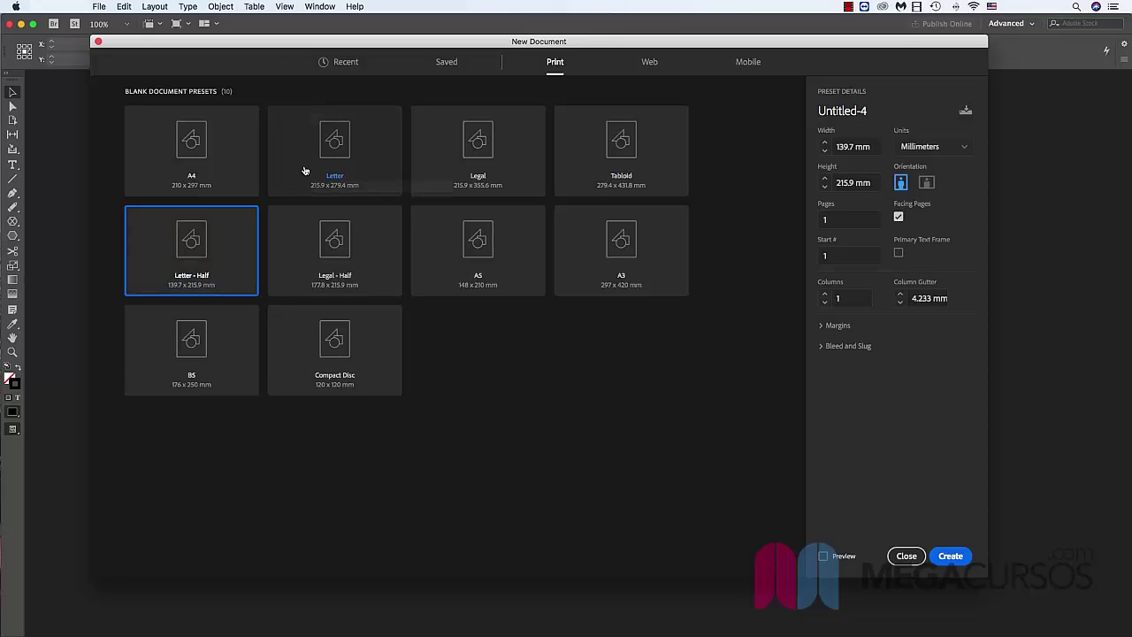
{"action": "left_click", "coordinate": [923, 147]}
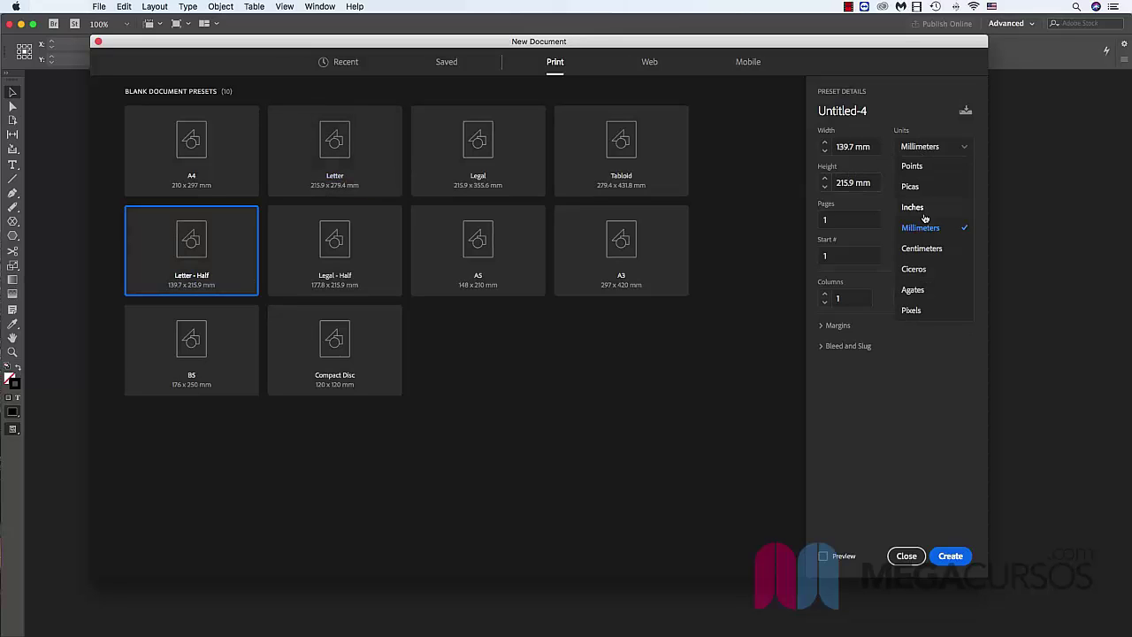
{"action": "left_click", "coordinate": [935, 251]}
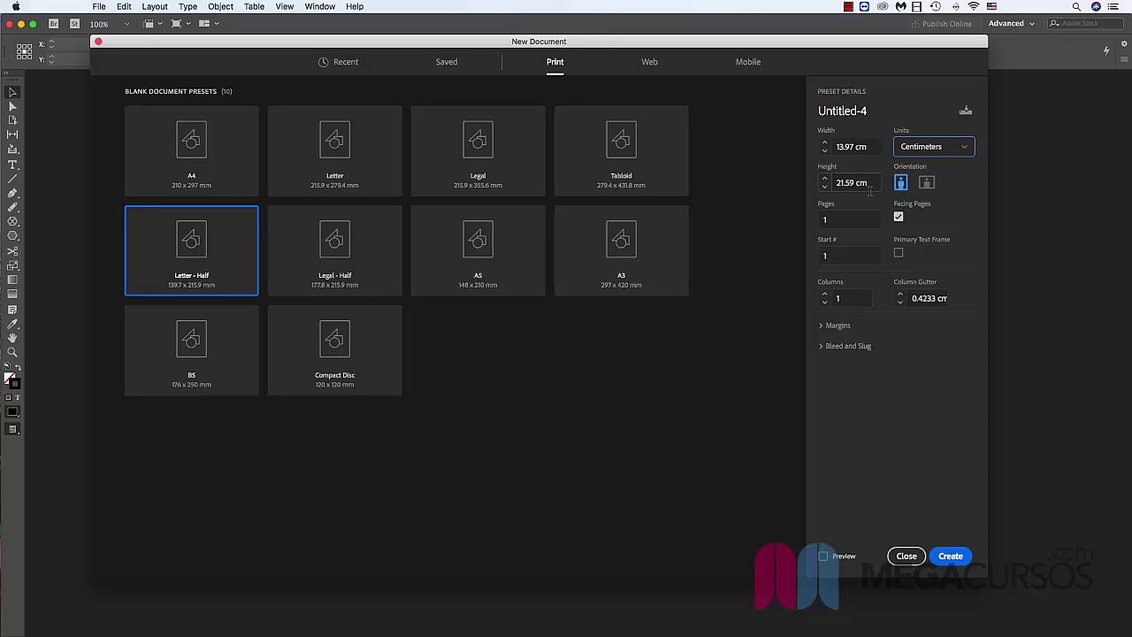
{"action": "left_click", "coordinate": [354, 254]}
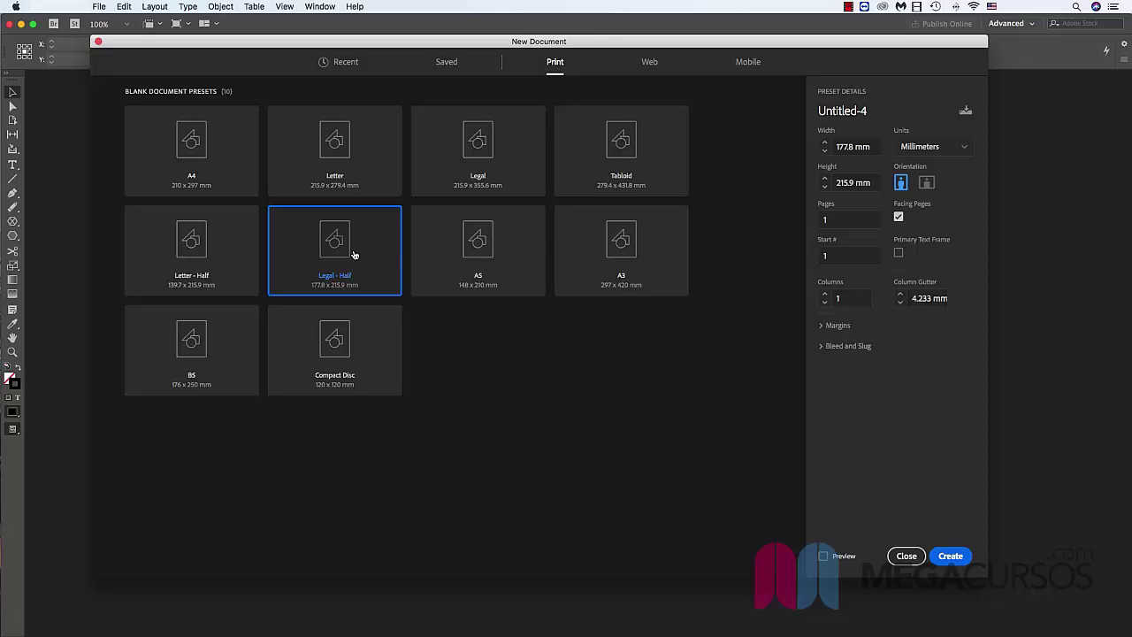
{"action": "left_click", "coordinate": [947, 149]}
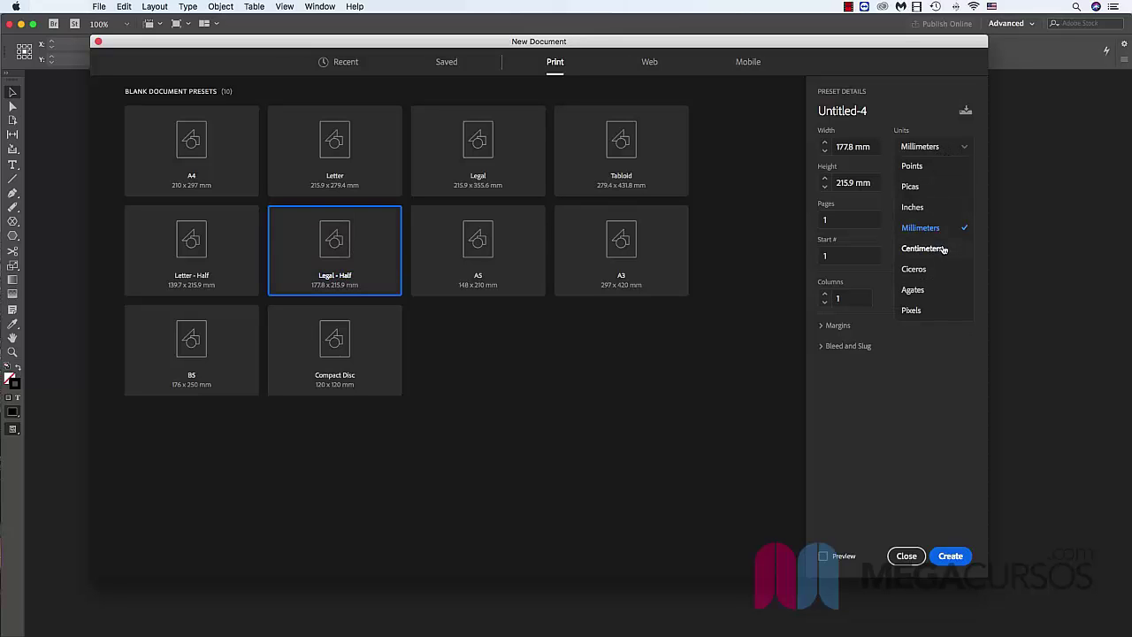
{"action": "left_click", "coordinate": [944, 249]}
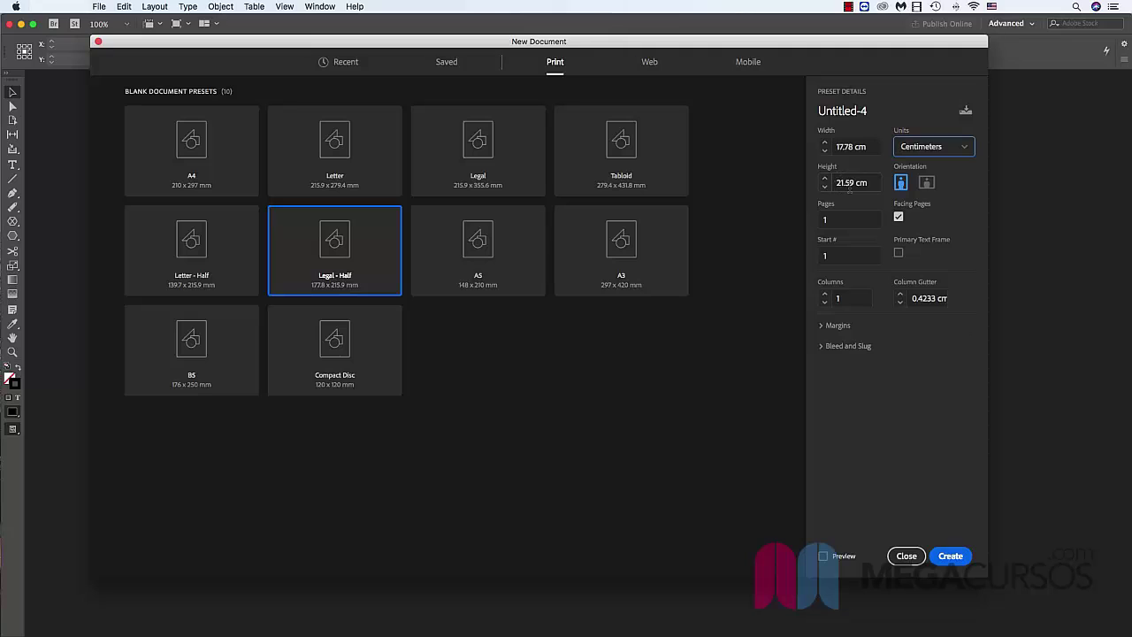
Examine the dimensions of the A5 and A3 print presets in centimeters
{"action": "left_click", "coordinate": [497, 254]}
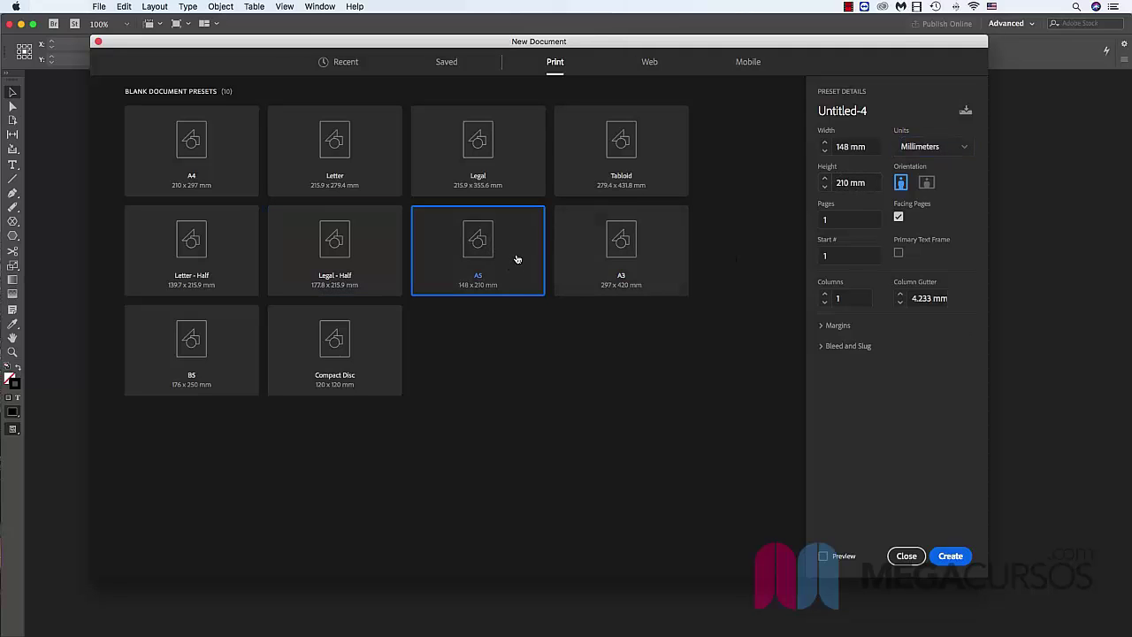
{"action": "left_click", "coordinate": [952, 151]}
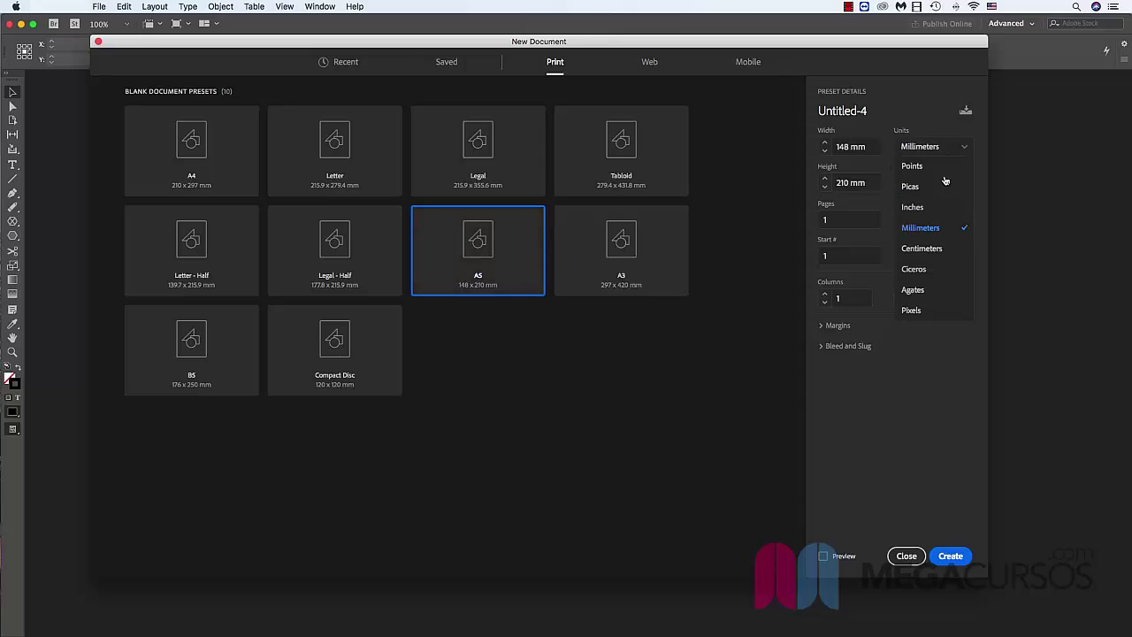
{"action": "left_click", "coordinate": [941, 245]}
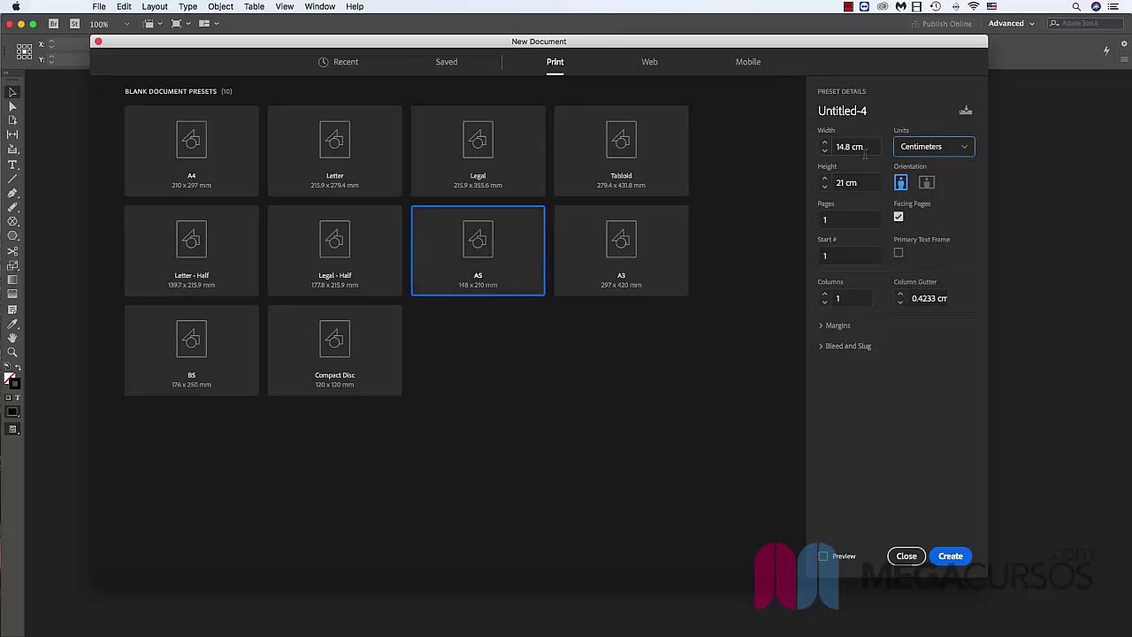
{"action": "left_click", "coordinate": [653, 261]}
{"action": "left_click", "coordinate": [926, 152]}
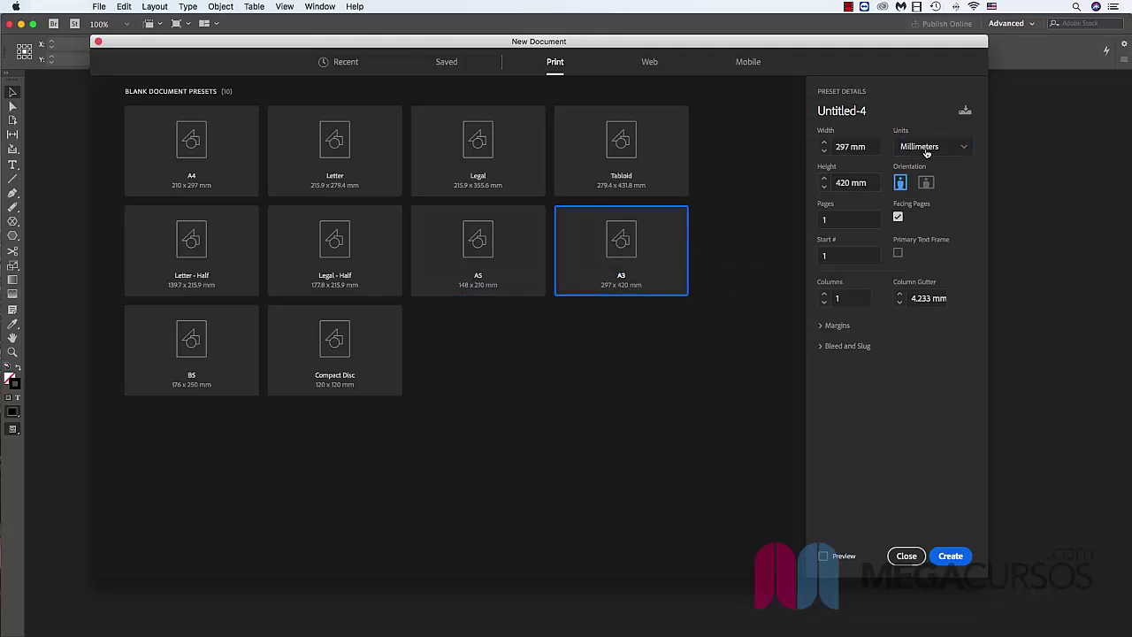
{"action": "left_click", "coordinate": [920, 248]}
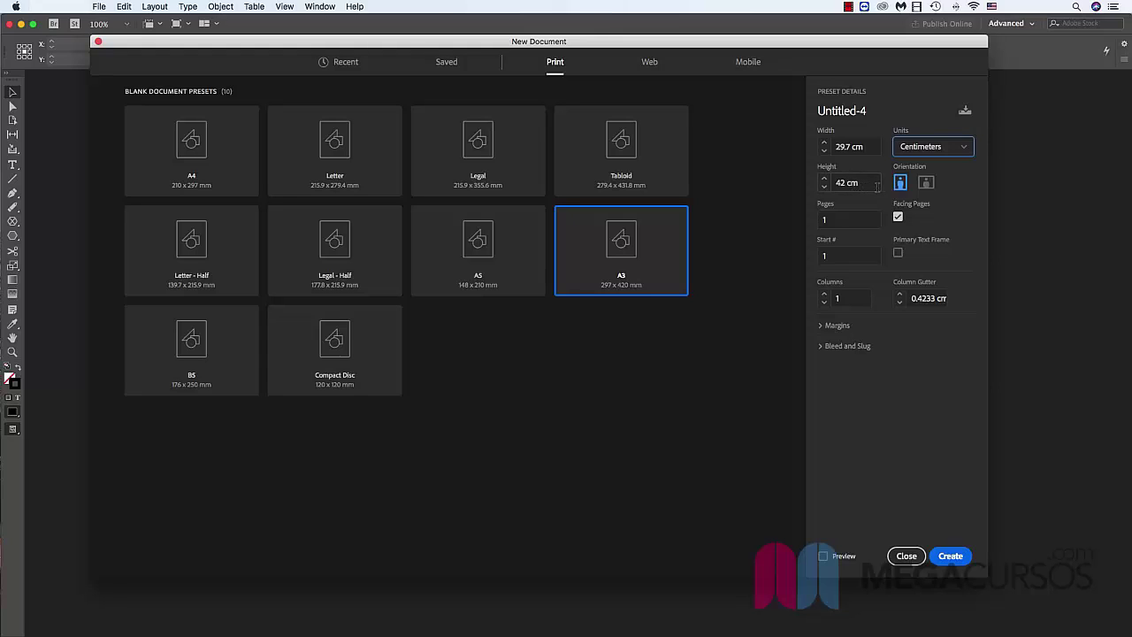
Examine the dimensions of the B5 and Compact Disc print presets in centimeters
{"action": "left_click", "coordinate": [201, 336]}
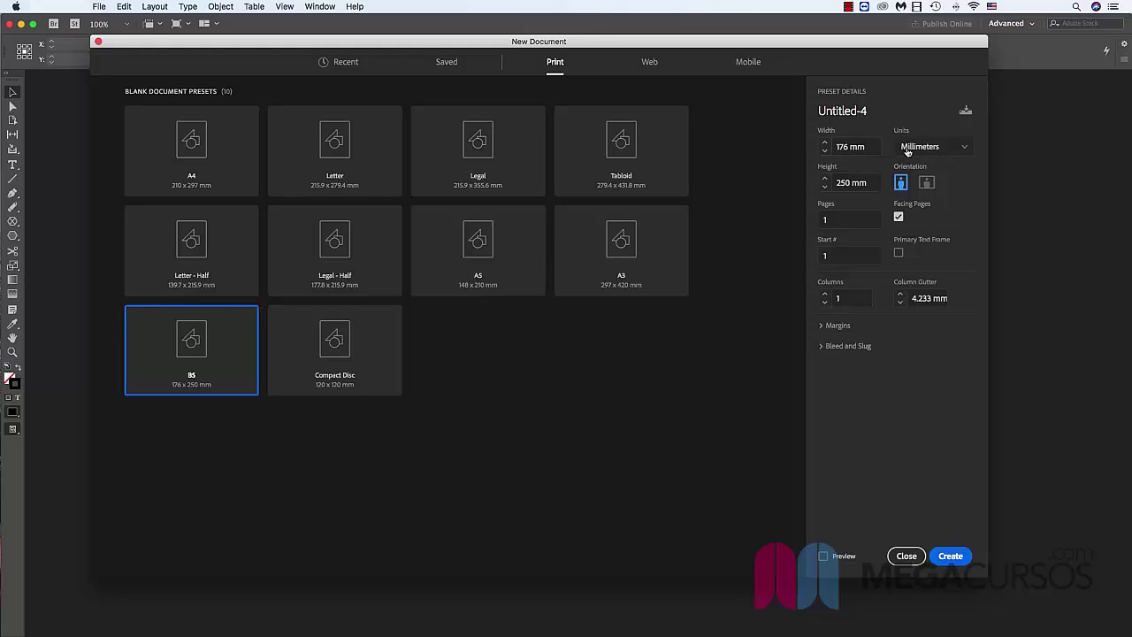
{"action": "left_click", "coordinate": [906, 148]}
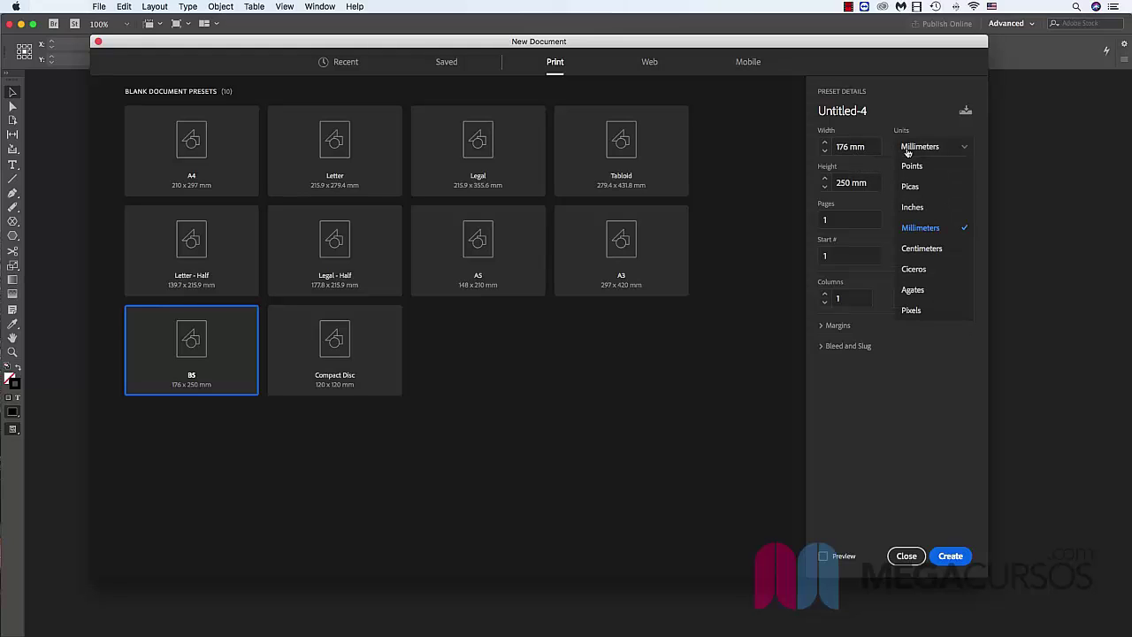
{"action": "left_click", "coordinate": [916, 248]}
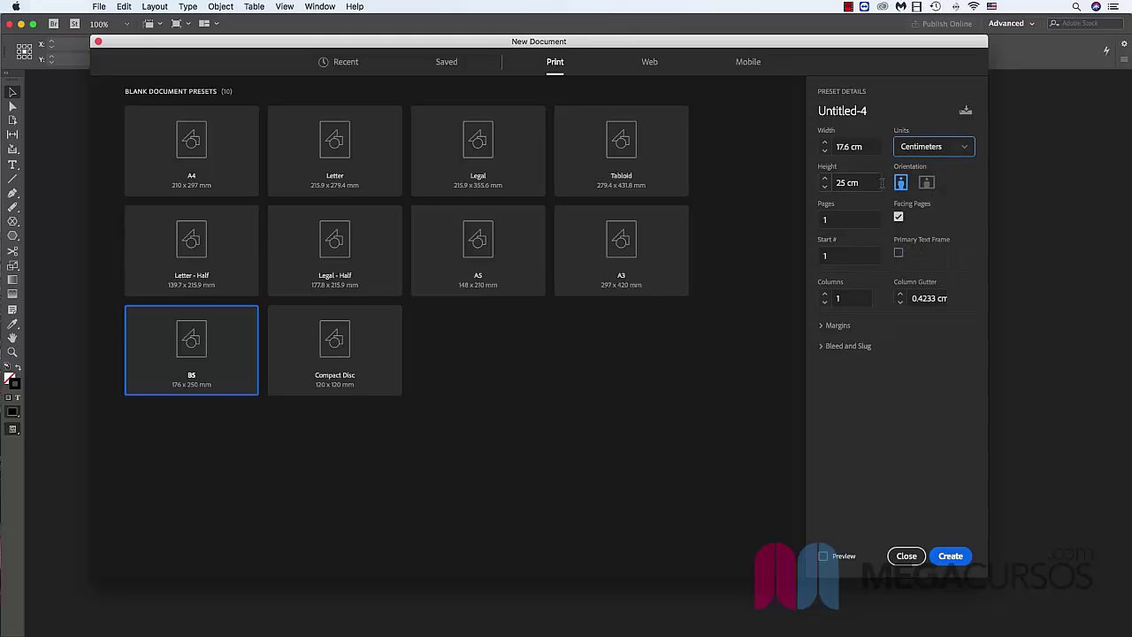
{"action": "left_click", "coordinate": [362, 354]}
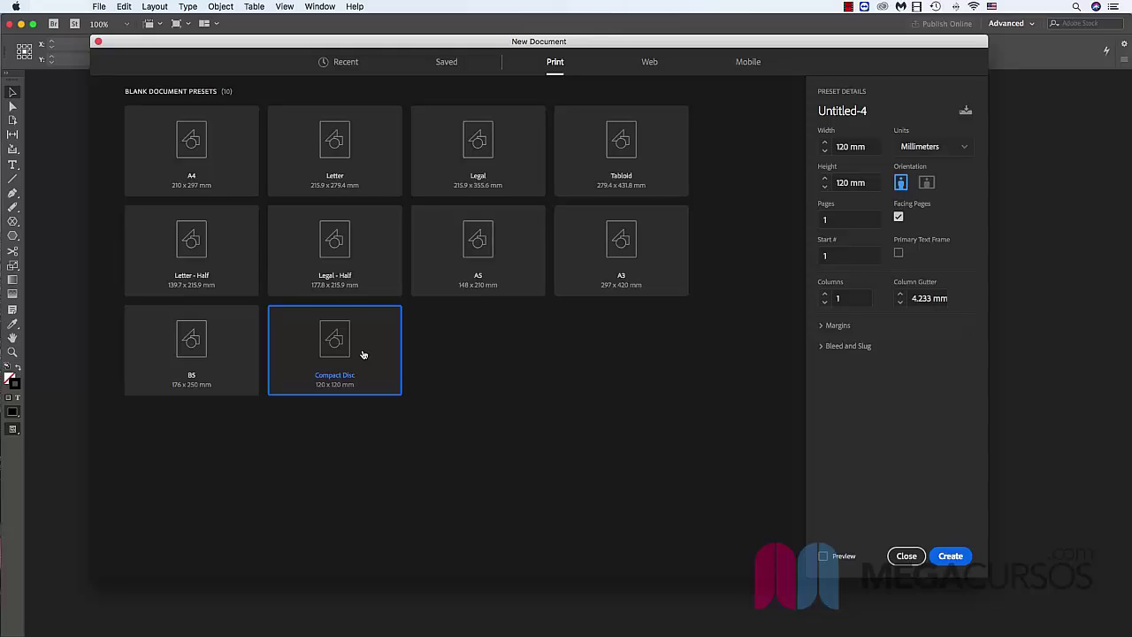
{"action": "left_click", "coordinate": [934, 152]}
{"action": "left_click", "coordinate": [938, 248]}
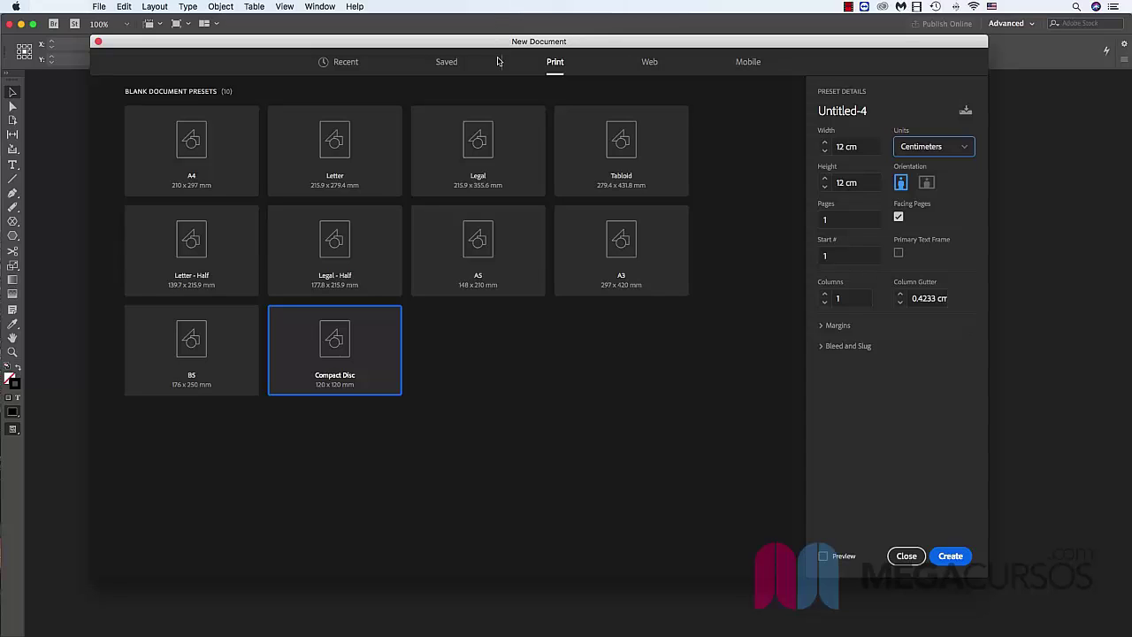
Return to the recent document items, try a width of 20 and undo that entry
{"action": "left_click", "coordinate": [344, 64]}
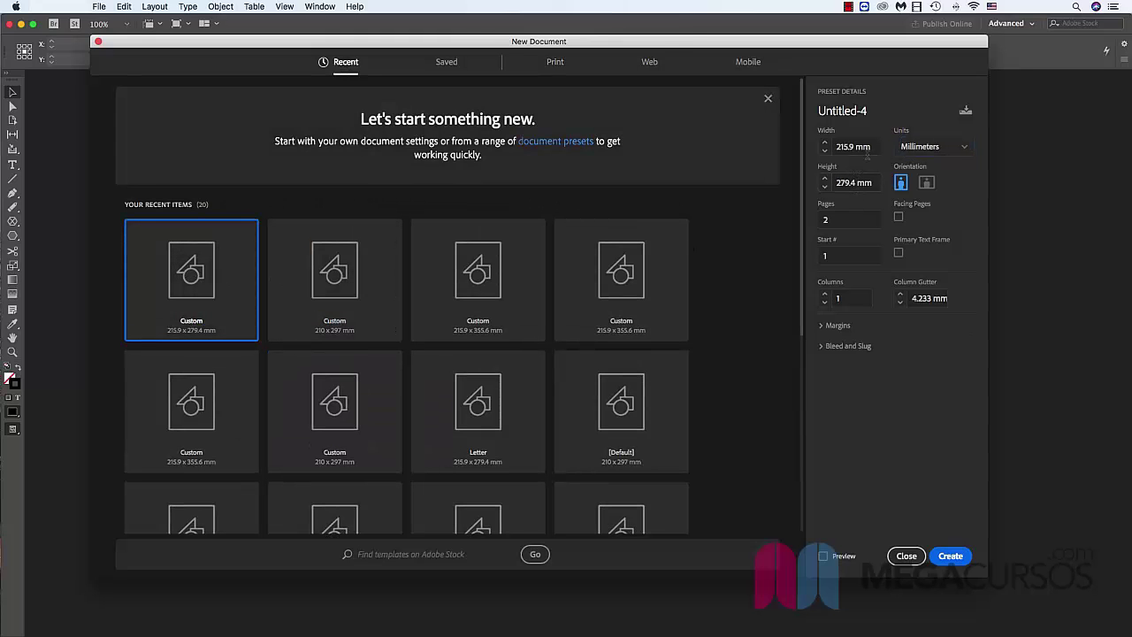
{"action": "double_click", "coordinate": [855, 147]}
{"action": "type", "text": "20"}
{"action": "key", "text": "super+z"}
Change the new document's units to centimeters and set its width to 20 cm
{"action": "left_click", "coordinate": [938, 149]}
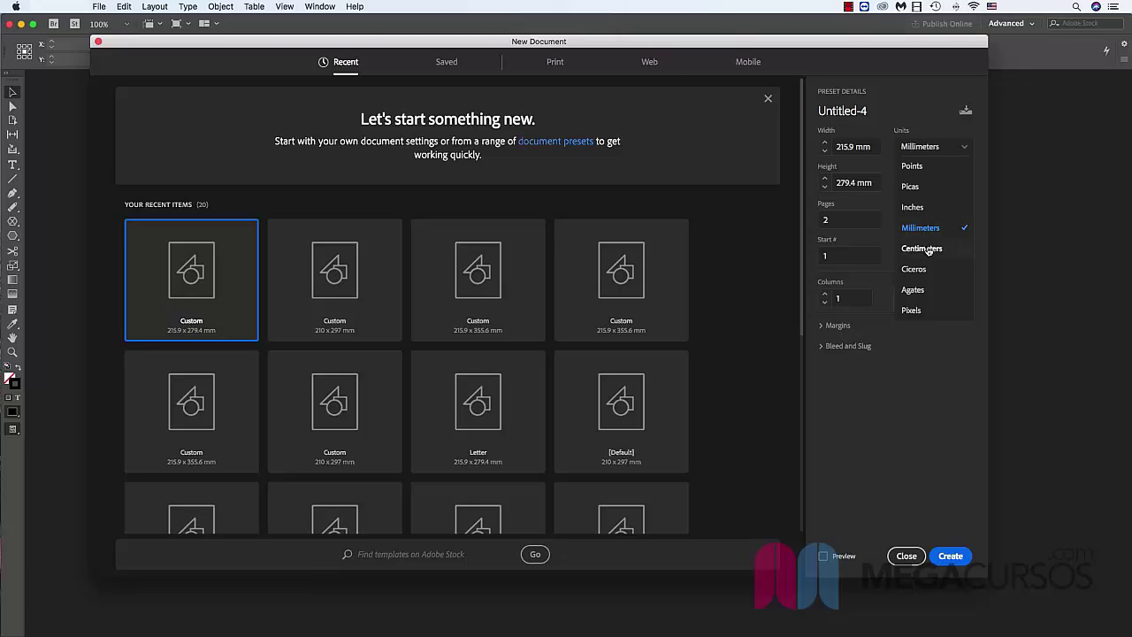
{"action": "left_click", "coordinate": [928, 247]}
{"action": "double_click", "coordinate": [856, 146]}
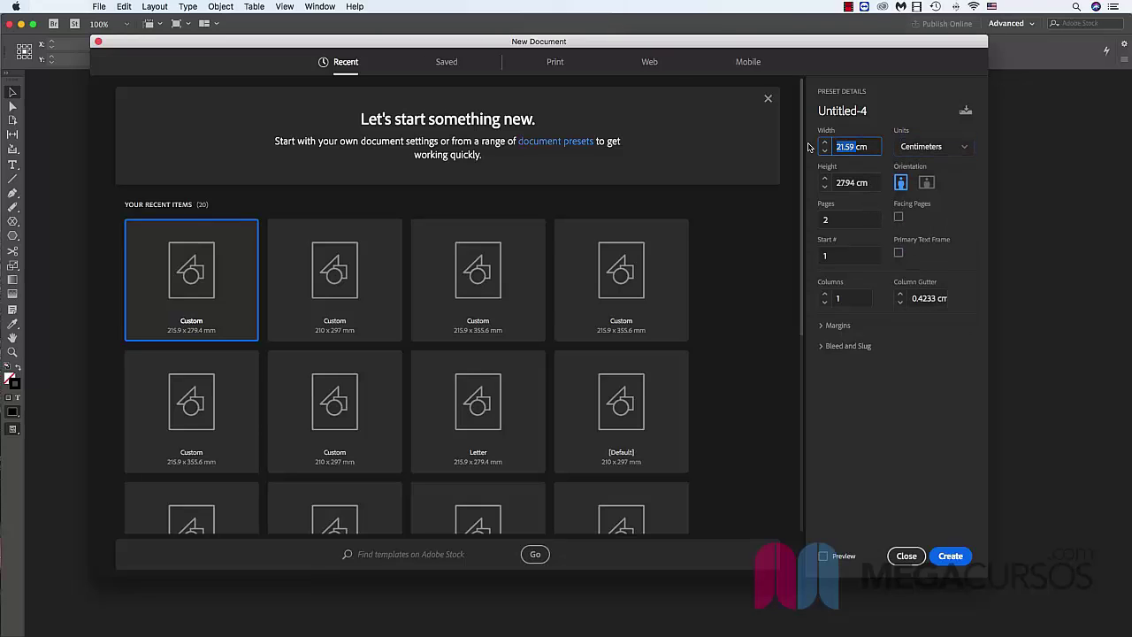
{"action": "type", "text": "1"}
{"action": "key", "text": "BackSpace"}
{"action": "type", "text": "20"}
{"action": "key", "text": "Tab"}
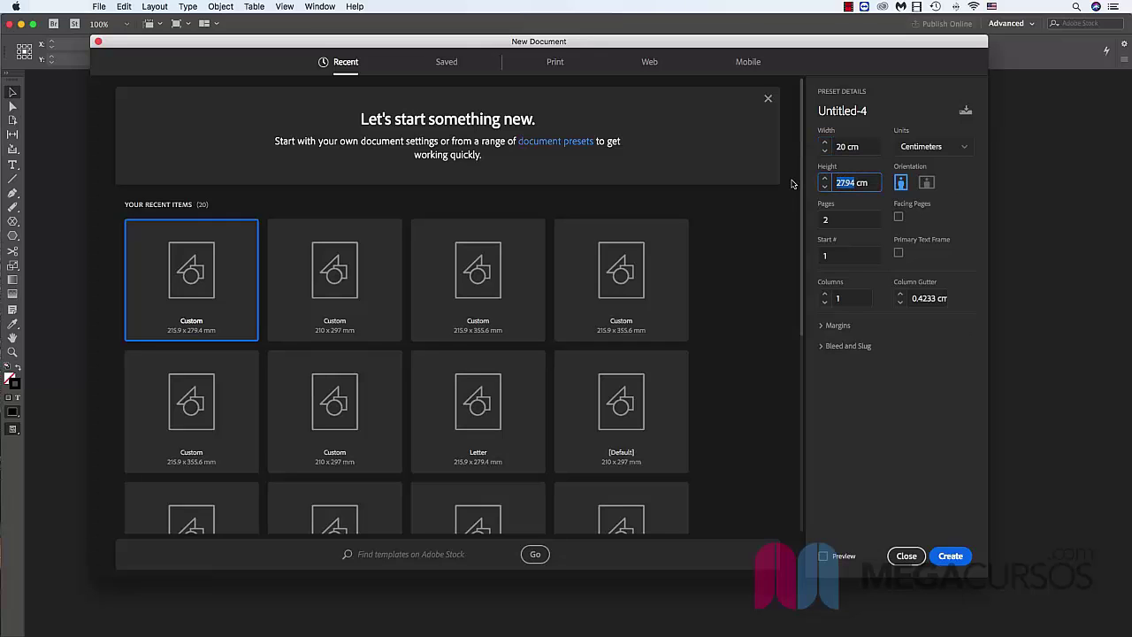
Set the new document's height to 20 cm and its number of pages to 1
{"action": "type", "text": "3"}
{"action": "key", "text": "BackSpace"}
{"action": "type", "text": "20"}
{"action": "key", "text": "Tab"}
{"action": "type", "text": "1"}
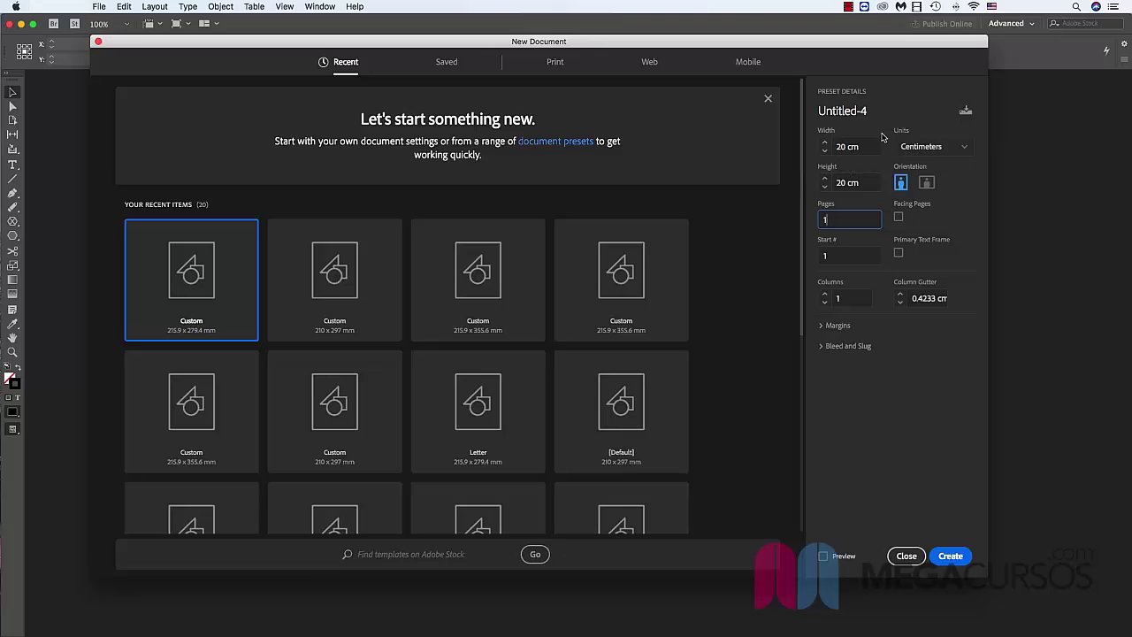
Save the current document settings as a preset named "catálogo 20 x 20 cm"
{"action": "left_click", "coordinate": [964, 111]}
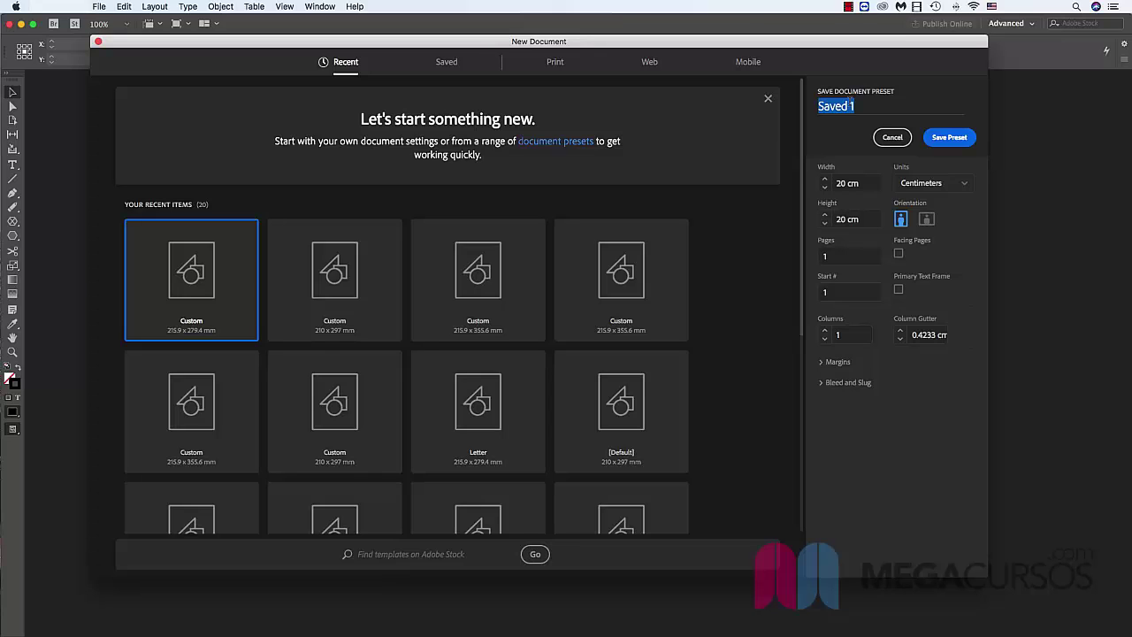
{"action": "type", "text": "cat"}
{"action": "type", "text": "a"}
{"action": "type", "text": "álogo"}
{"action": "type", "text": " 20 x 2"}
{"action": "type", "text": "0 cm"}
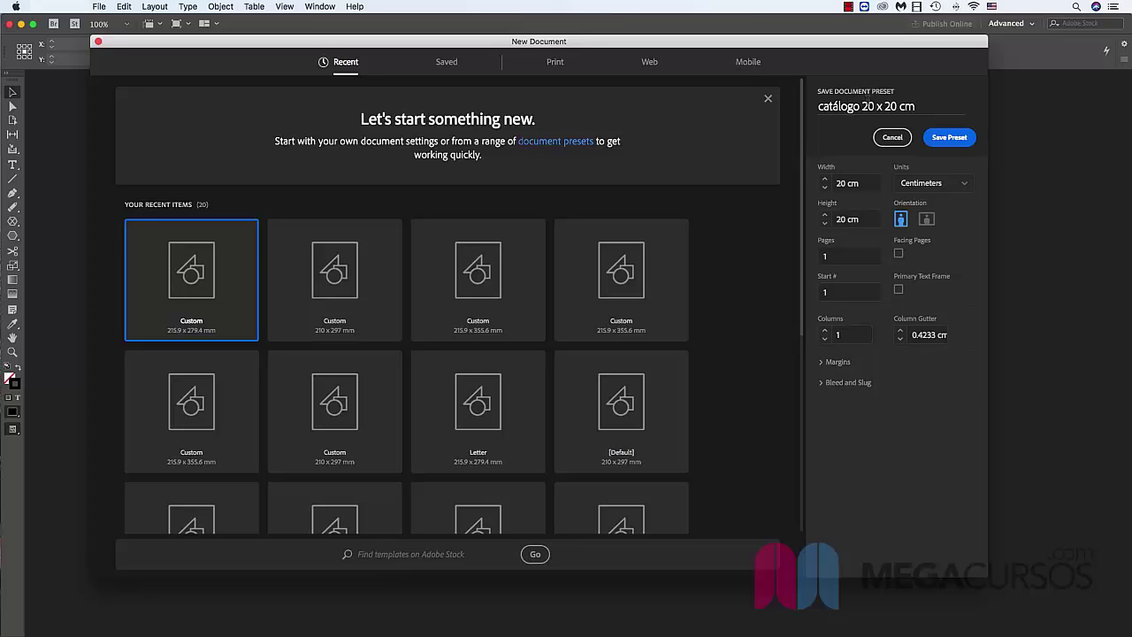
{"action": "left_click", "coordinate": [950, 137]}
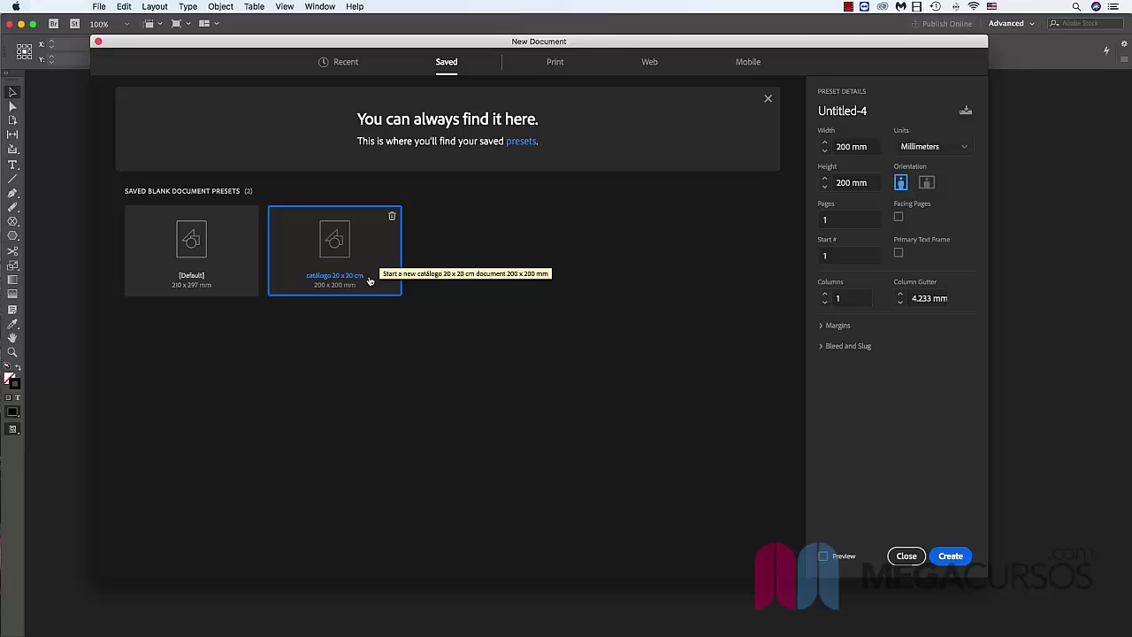
Review the print, recent, saved, web and mobile document presets in the New Document dialog
{"action": "left_click", "coordinate": [557, 64]}
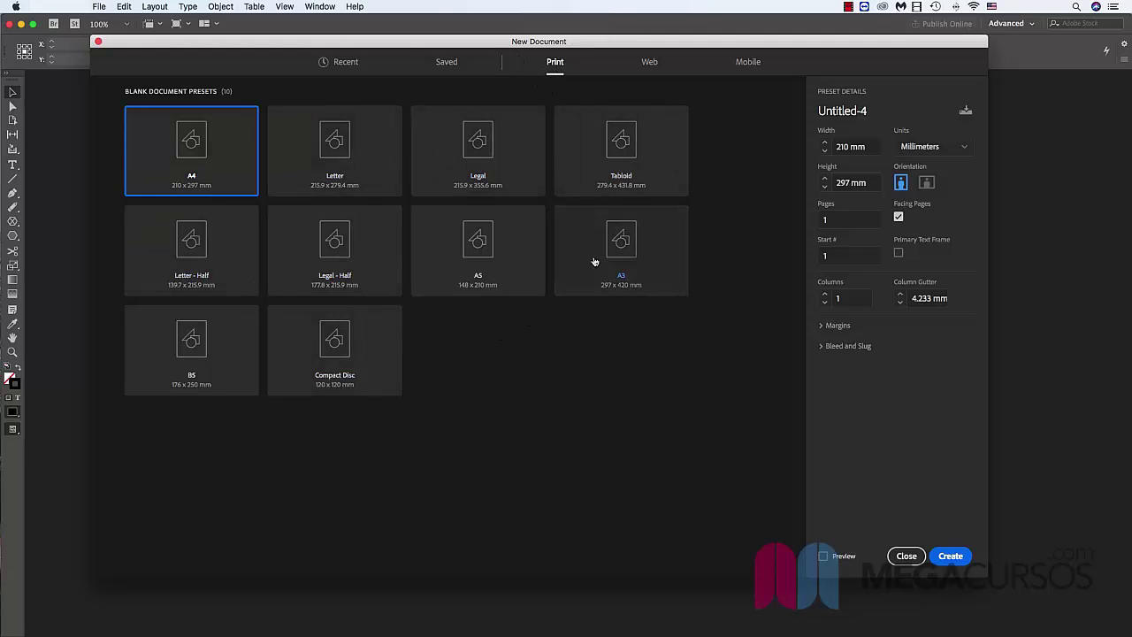
{"action": "left_click", "coordinate": [333, 63]}
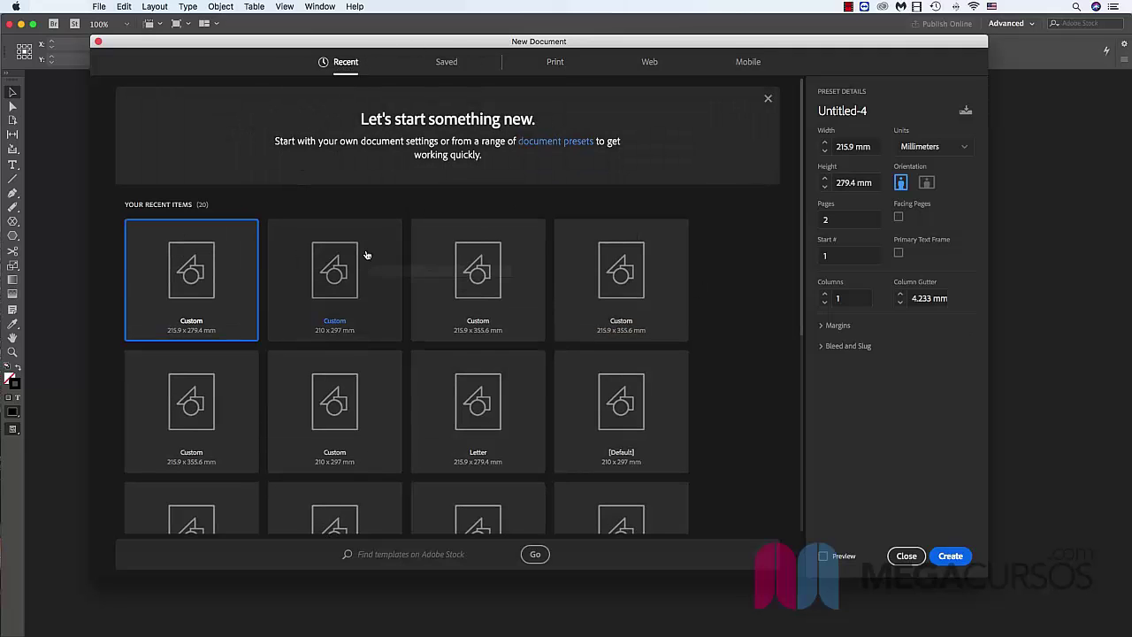
{"action": "scroll", "coordinate": [367, 254], "scroll_direction": "down", "scroll_amount": 8}
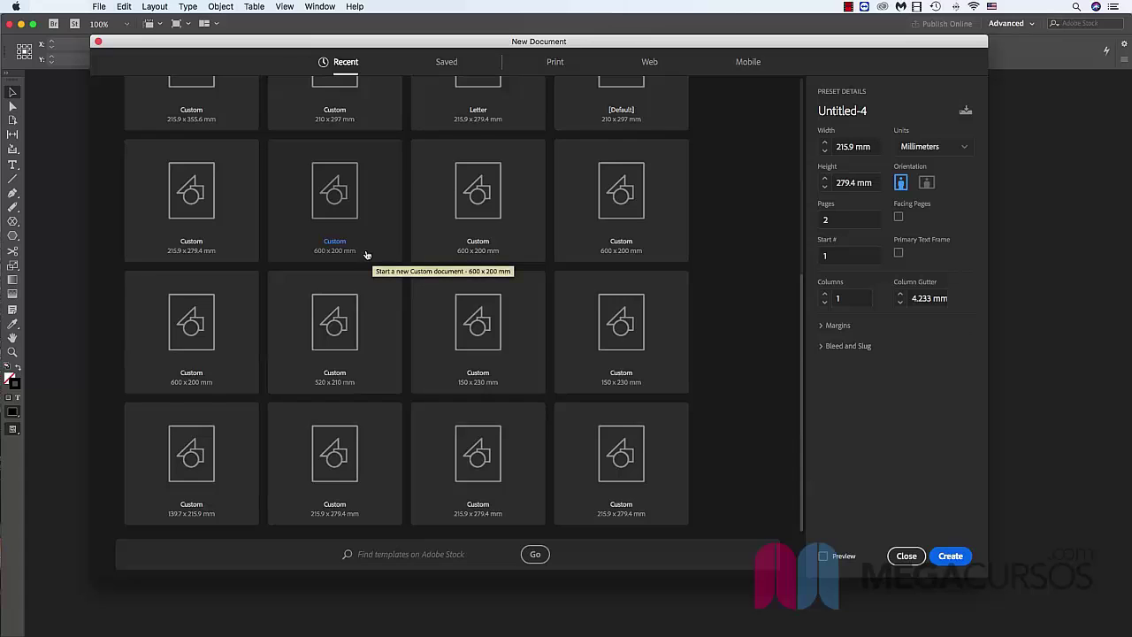
{"action": "scroll", "coordinate": [367, 255], "scroll_direction": "up", "scroll_amount": 8}
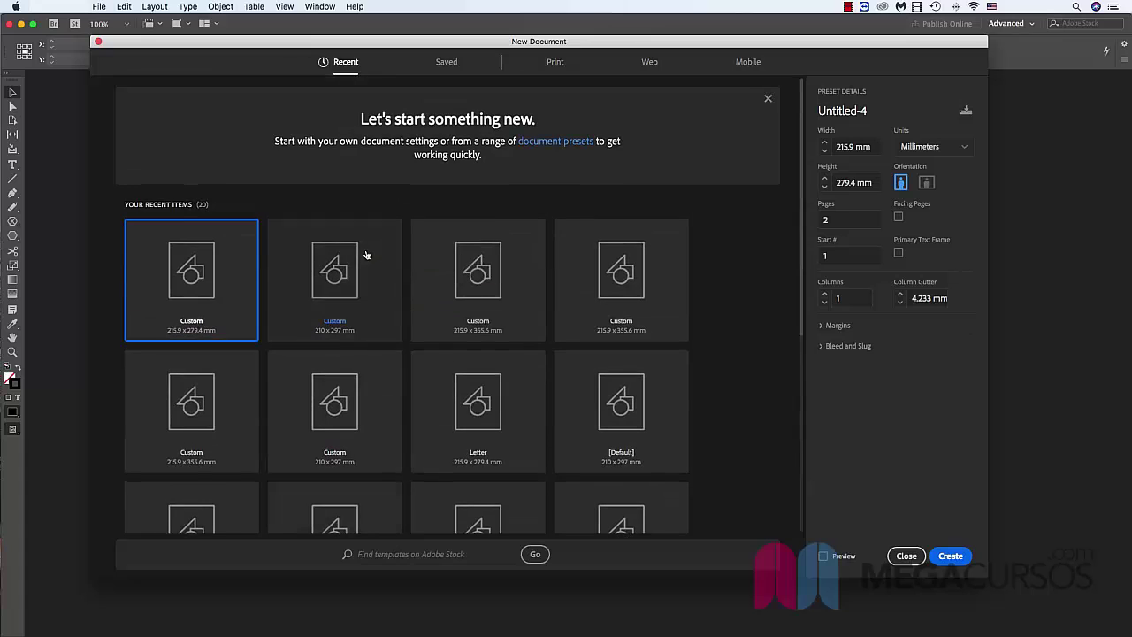
{"action": "left_click", "coordinate": [445, 64]}
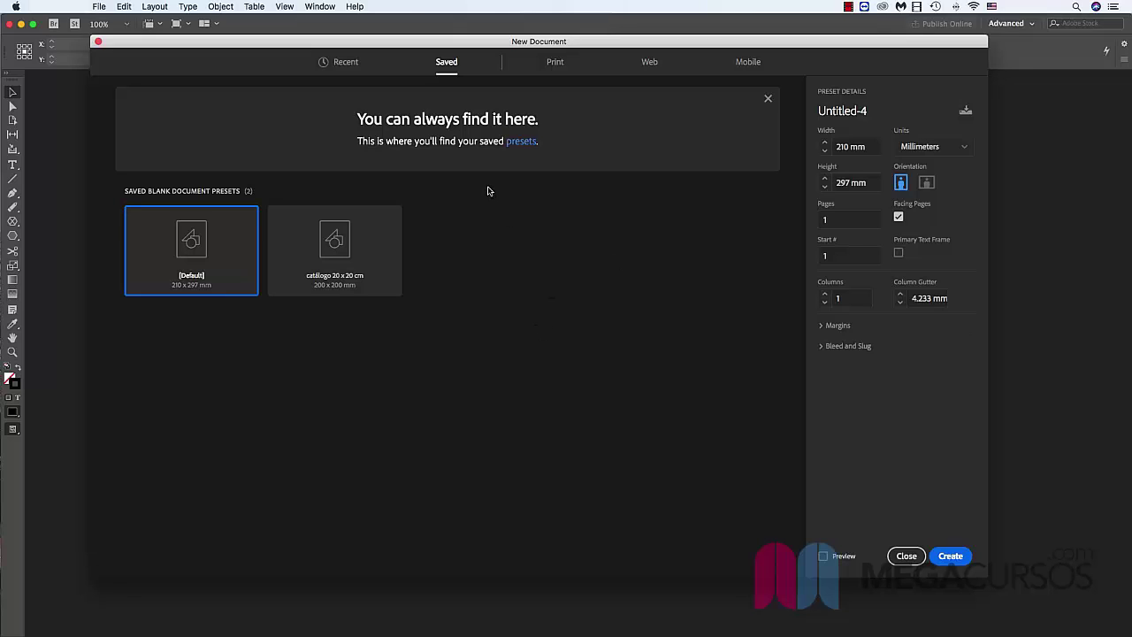
{"action": "left_click", "coordinate": [655, 66]}
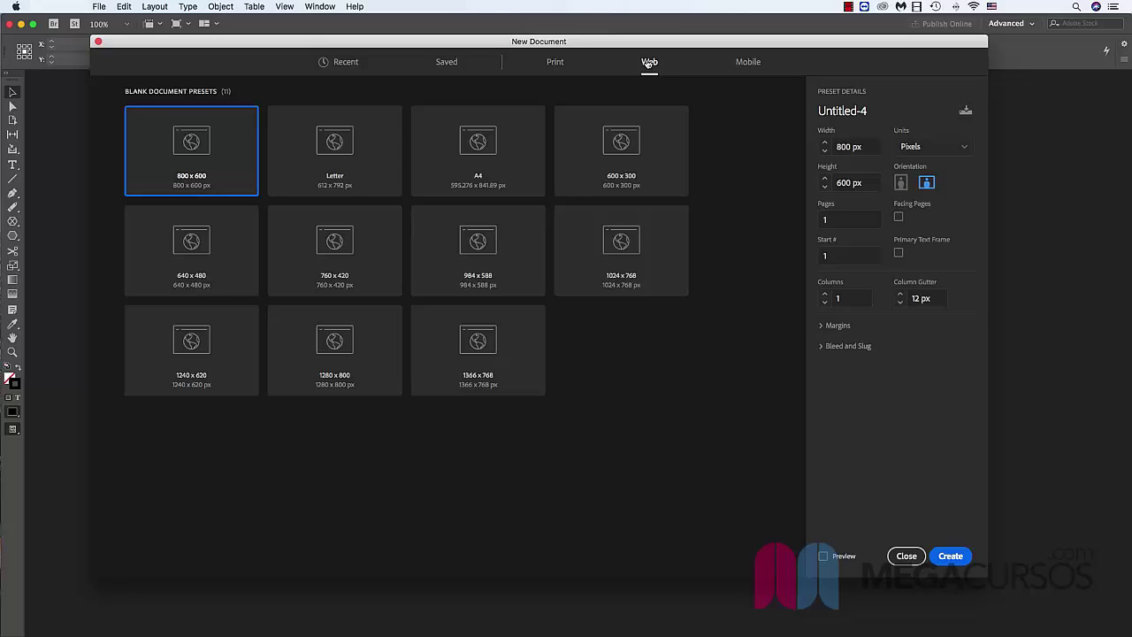
{"action": "left_click", "coordinate": [748, 62]}
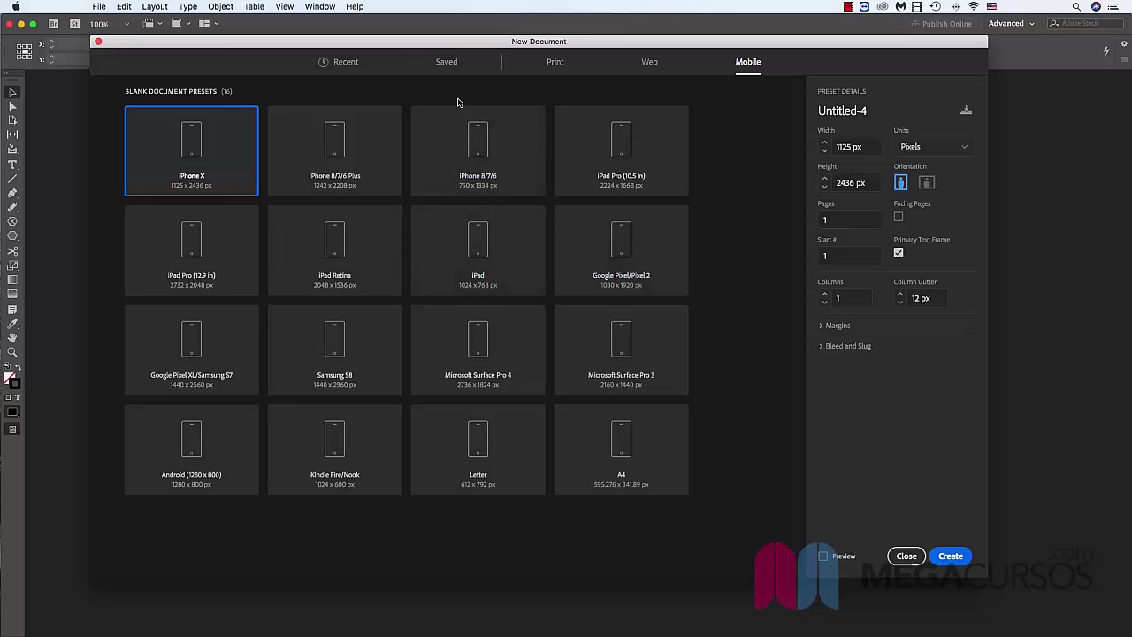
For the A4 print preset, try 300 pages, enable the primary text frame and set the pages back to 1
{"action": "left_click", "coordinate": [555, 62]}
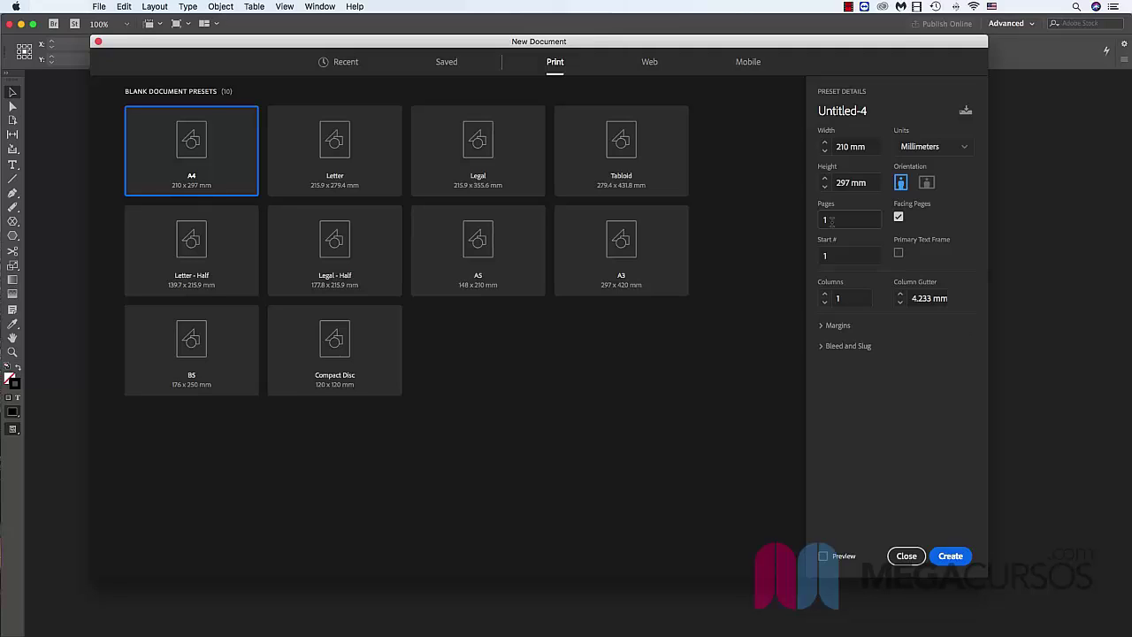
{"action": "left_click_drag", "start_coordinate": [831, 222], "coordinate": [813, 219]}
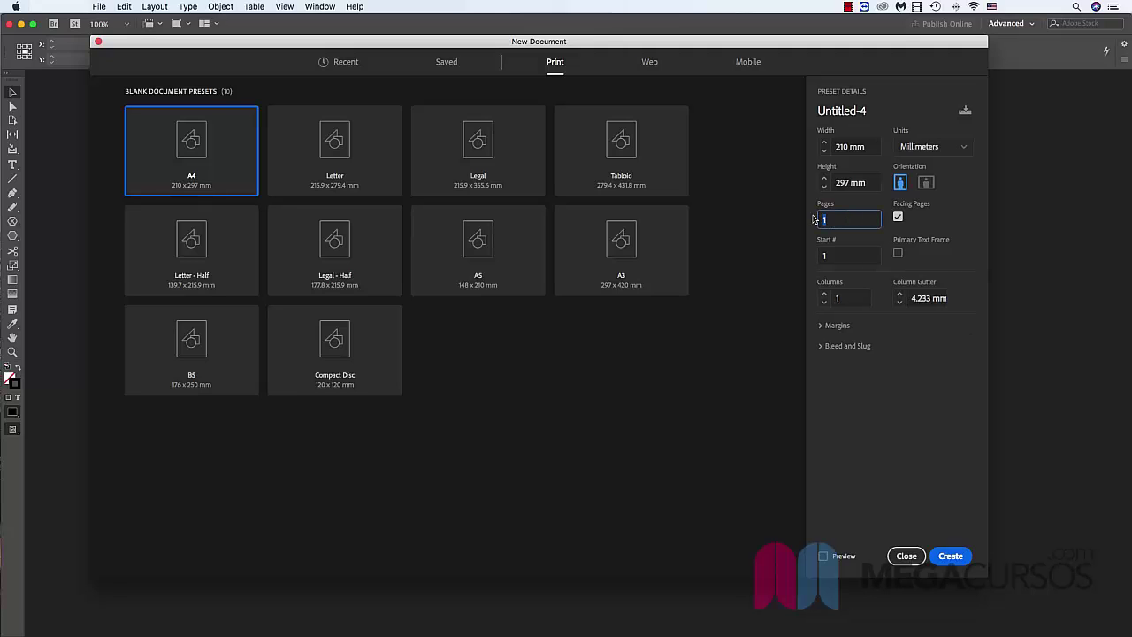
{"action": "type", "text": "300"}
{"action": "left_click", "coordinate": [898, 254]}
{"action": "left_click", "coordinate": [851, 220]}
{"action": "type", "text": "1"}
Set the A4 document to 4 columns and 4 pages
{"action": "left_click", "coordinate": [836, 298]}
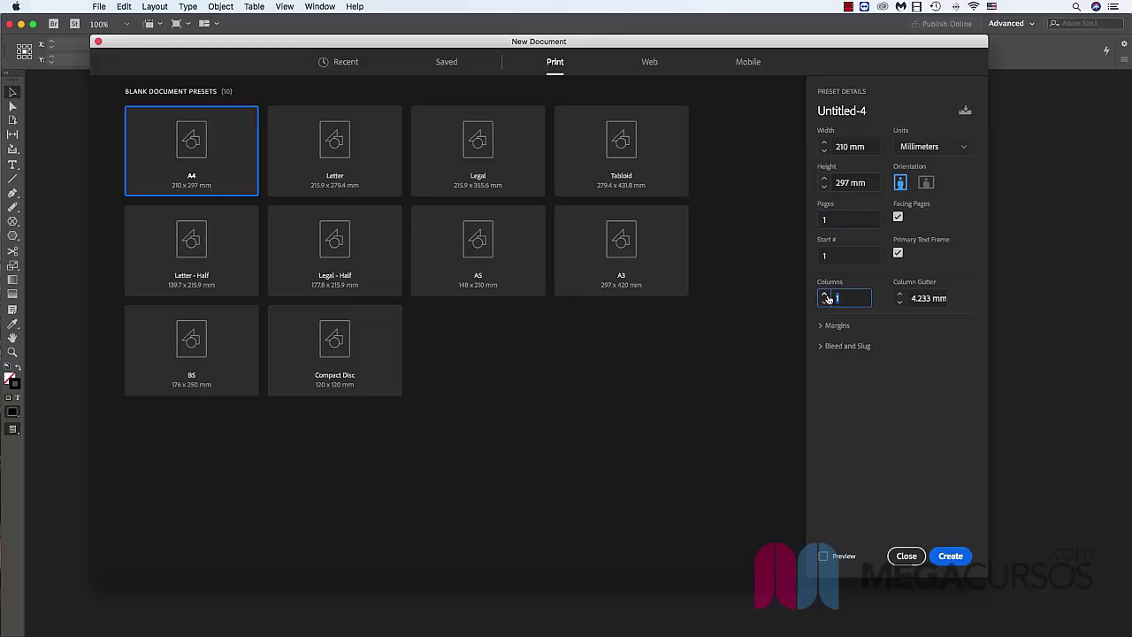
{"action": "type", "text": "4"}
{"action": "left_click", "coordinate": [820, 219]}
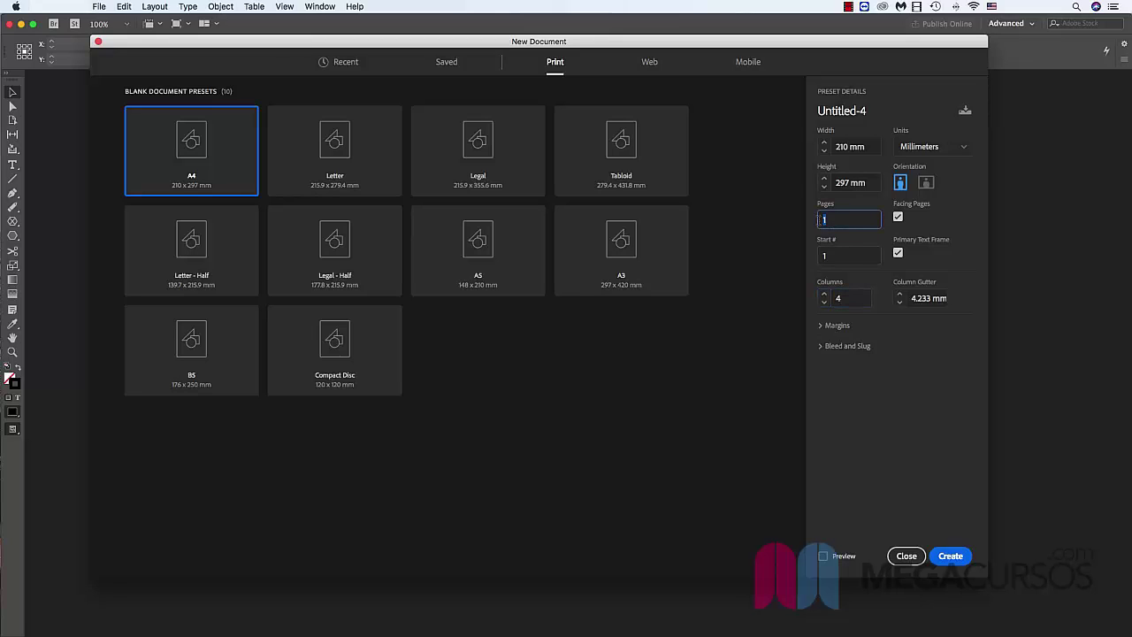
{"action": "type", "text": "4"}
Set all four margins of the A4 document to 15 mm and unlink them
{"action": "left_click", "coordinate": [821, 325]}
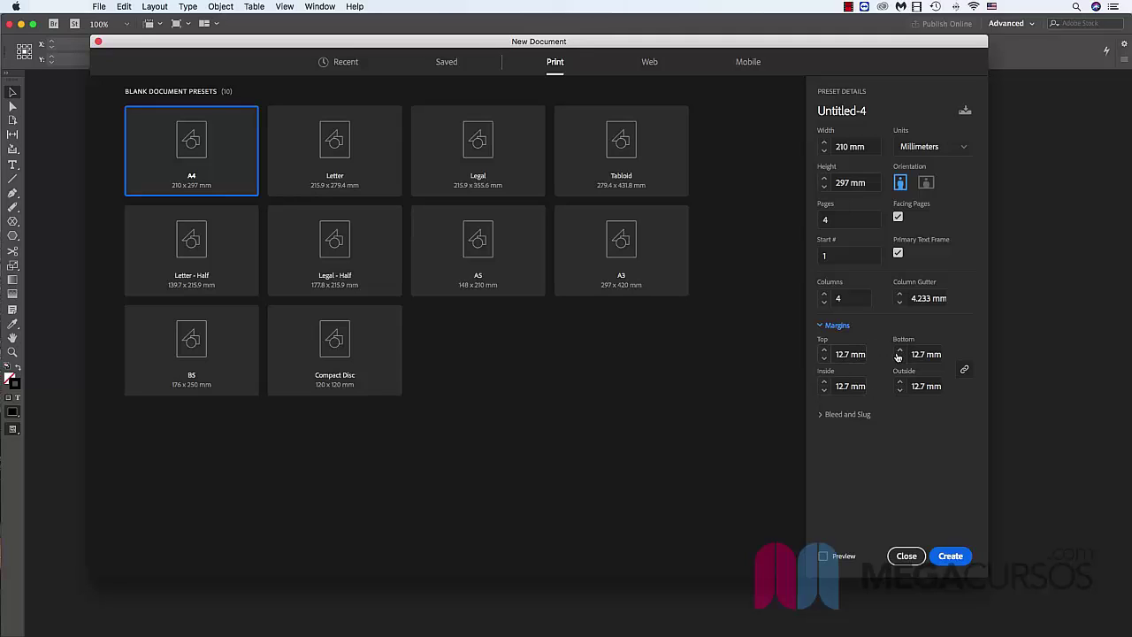
{"action": "double_click", "coordinate": [851, 354]}
{"action": "type", "text": "15"}
{"action": "left_click", "coordinate": [964, 369]}
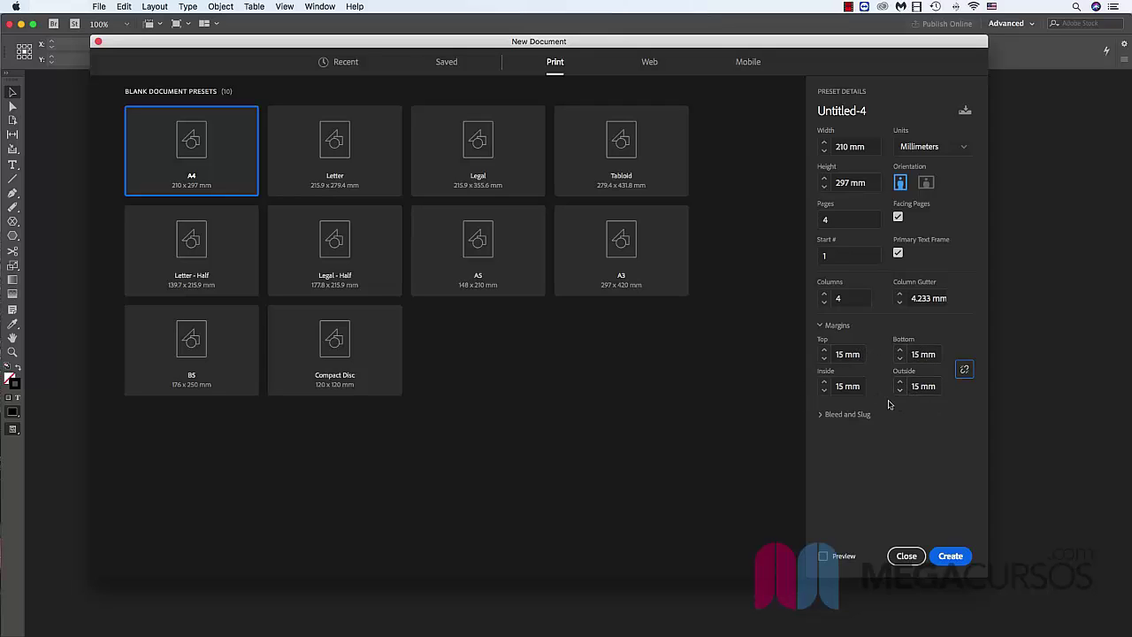
Show the A4 document's bleed and slug settings and change its units to centimeters
{"action": "left_click", "coordinate": [838, 416]}
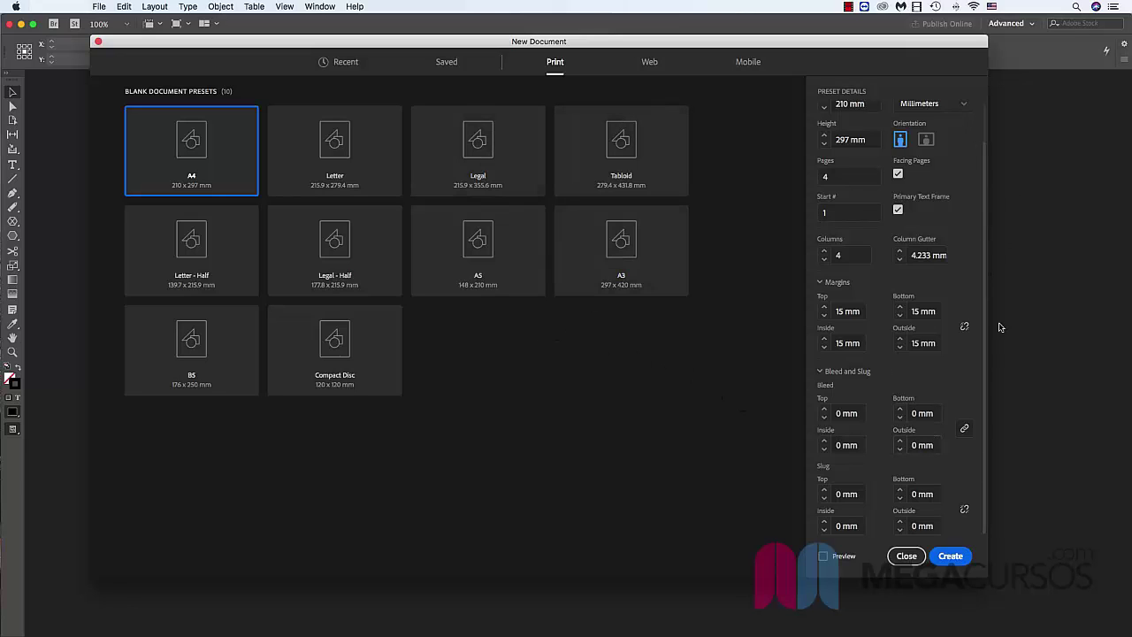
{"action": "scroll", "coordinate": [967, 108], "scroll_direction": "up", "scroll_amount": 2}
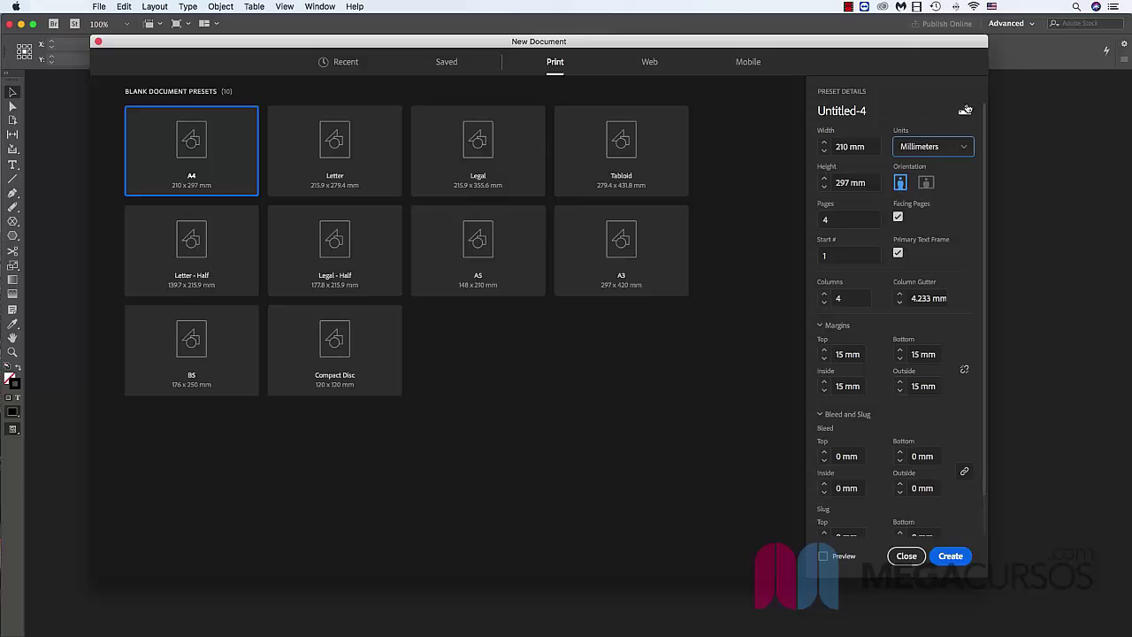
{"action": "left_click", "coordinate": [965, 149]}
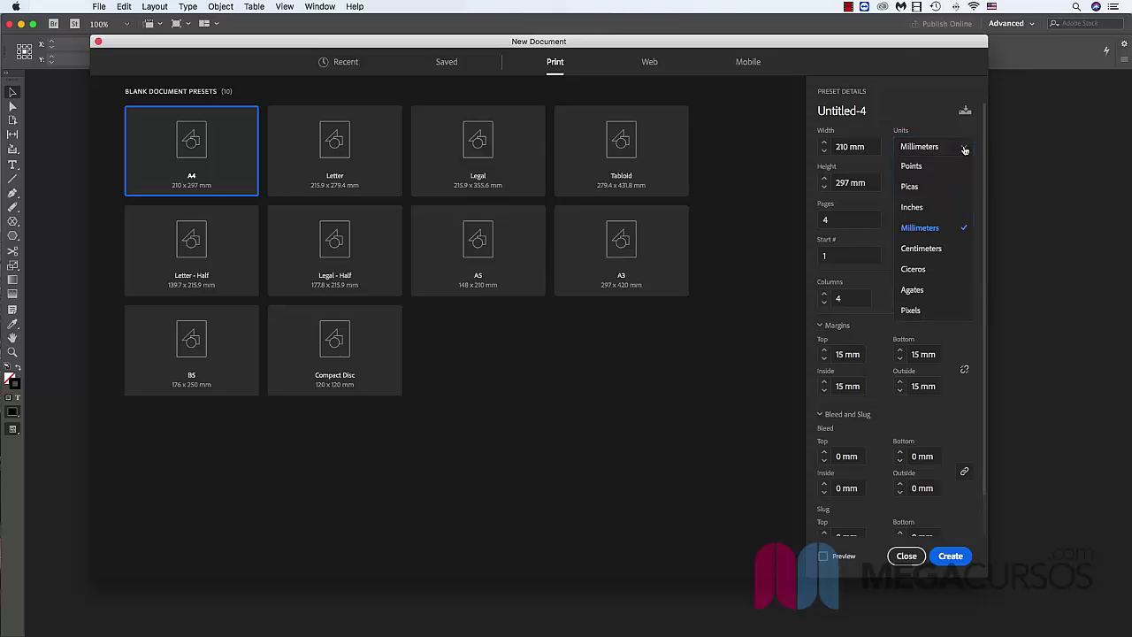
{"action": "left_click", "coordinate": [927, 252]}
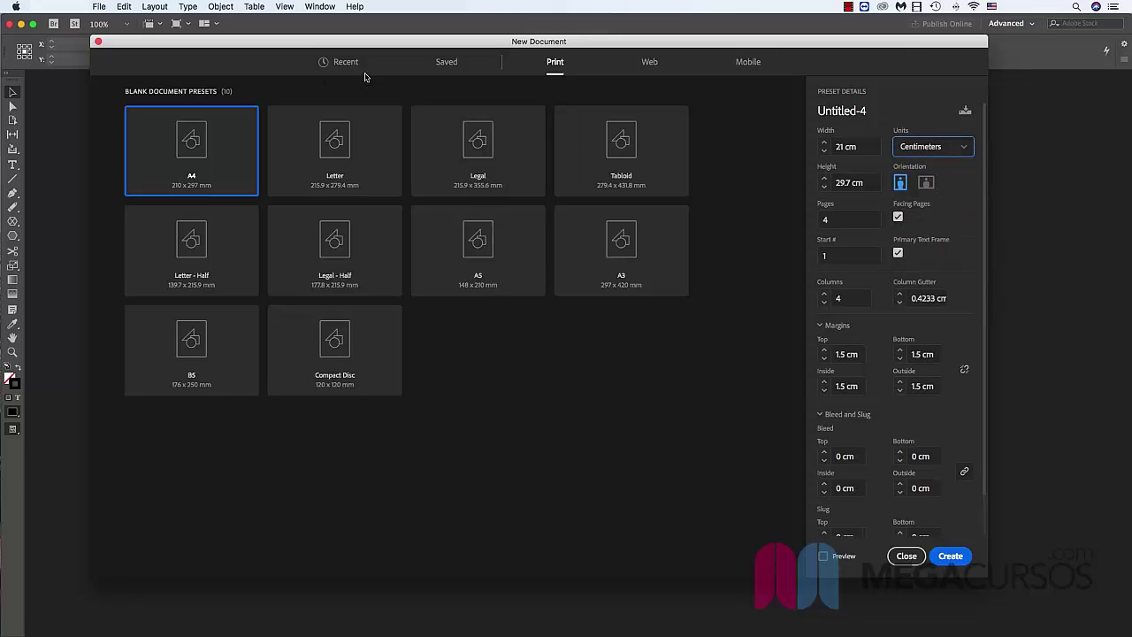
Select the saved "catálogo 20 x 20 cm" preset and set its number of pages to 4
{"action": "left_click", "coordinate": [442, 67]}
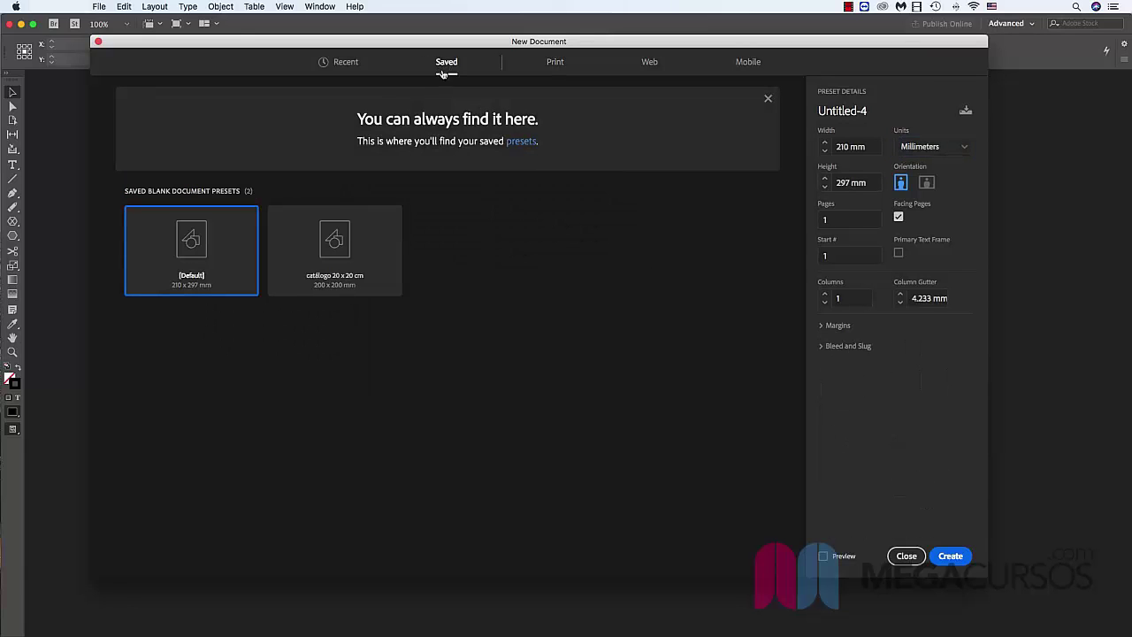
{"action": "left_click", "coordinate": [364, 264]}
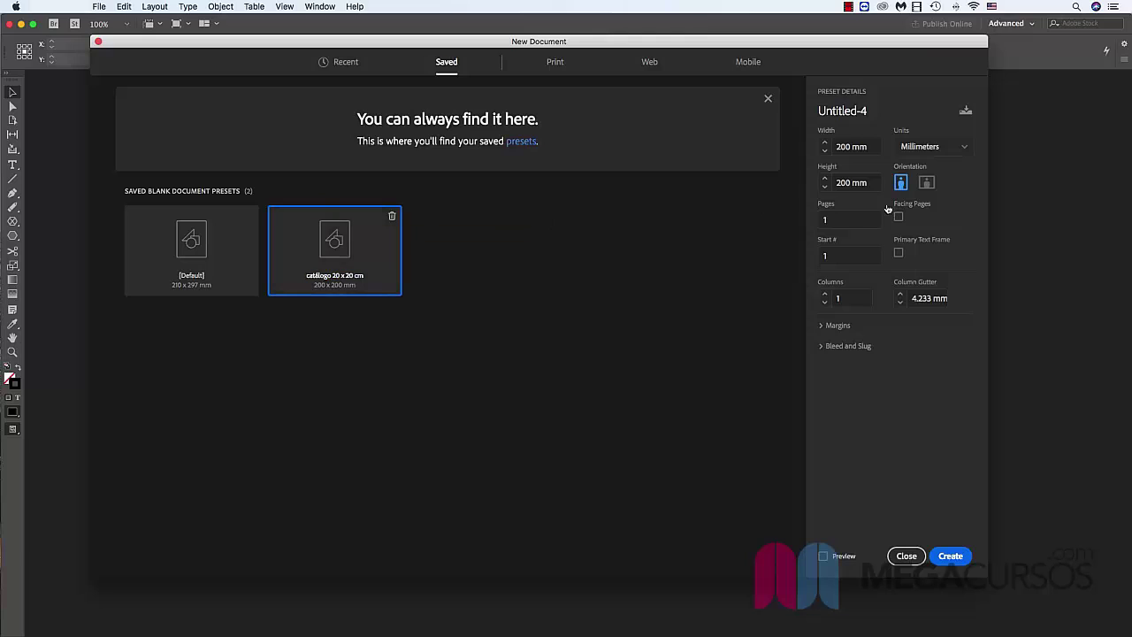
{"action": "left_click", "coordinate": [836, 217]}
{"action": "type", "text": "4"}
Set all four margins of the catalog document to 15 mm, unlink them, and create the document
{"action": "left_click", "coordinate": [837, 325]}
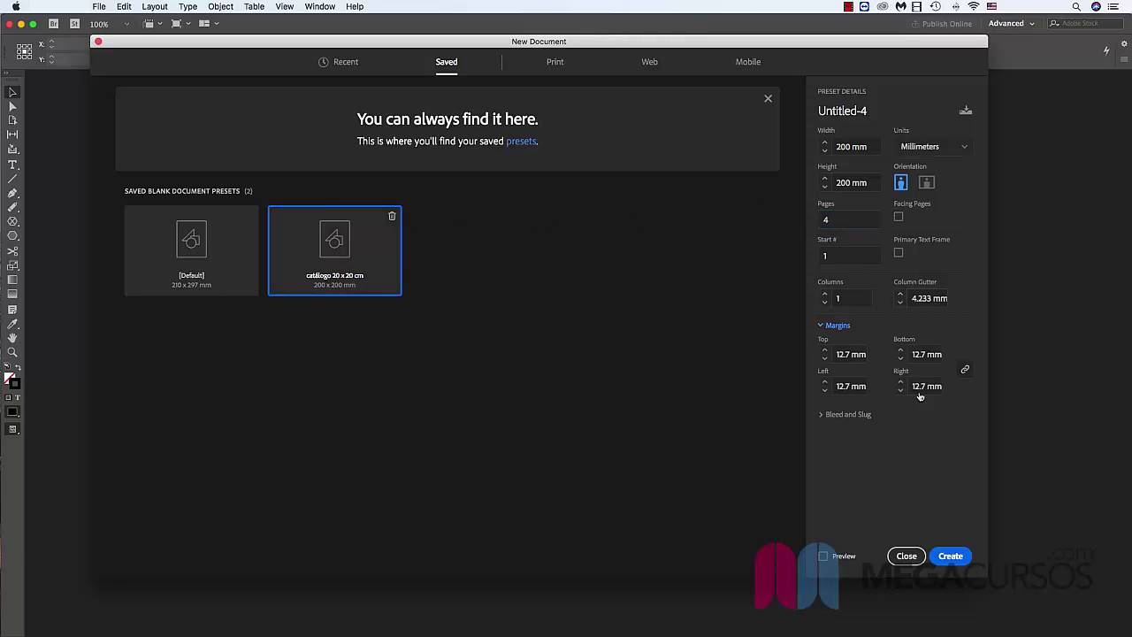
{"action": "double_click", "coordinate": [847, 354]}
{"action": "type", "text": "15"}
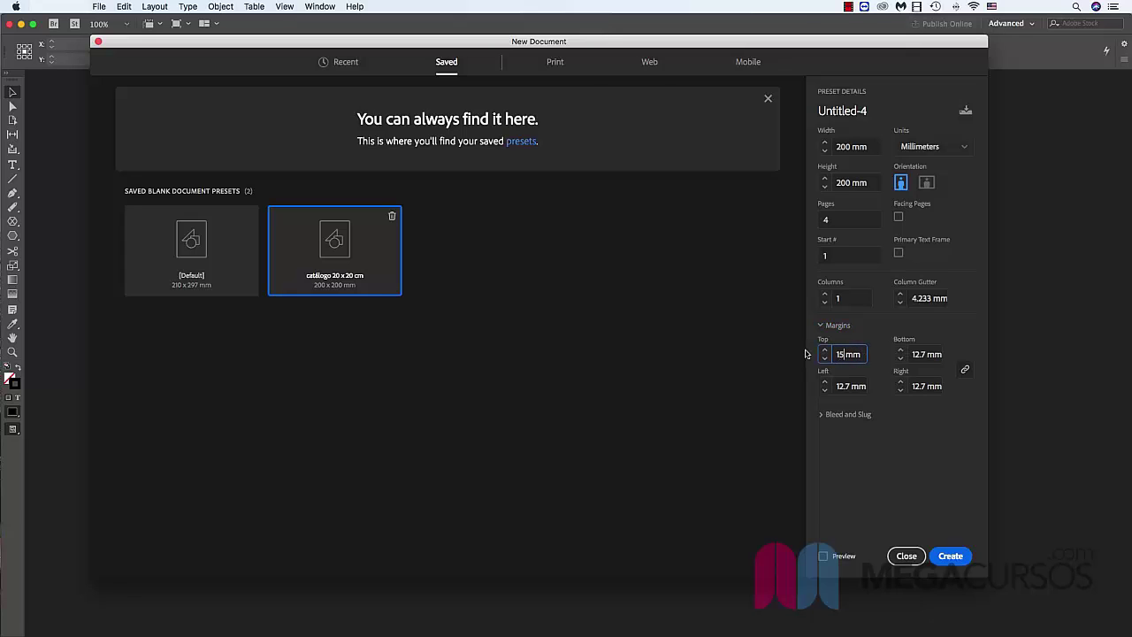
{"action": "left_click", "coordinate": [964, 367]}
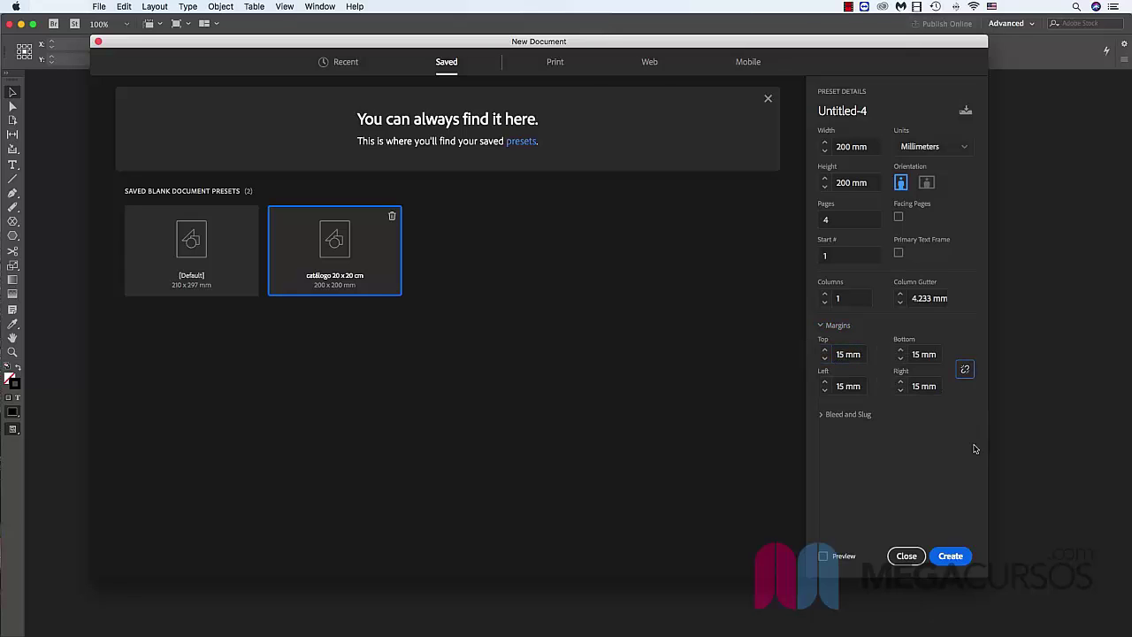
{"action": "left_click", "coordinate": [954, 558]}
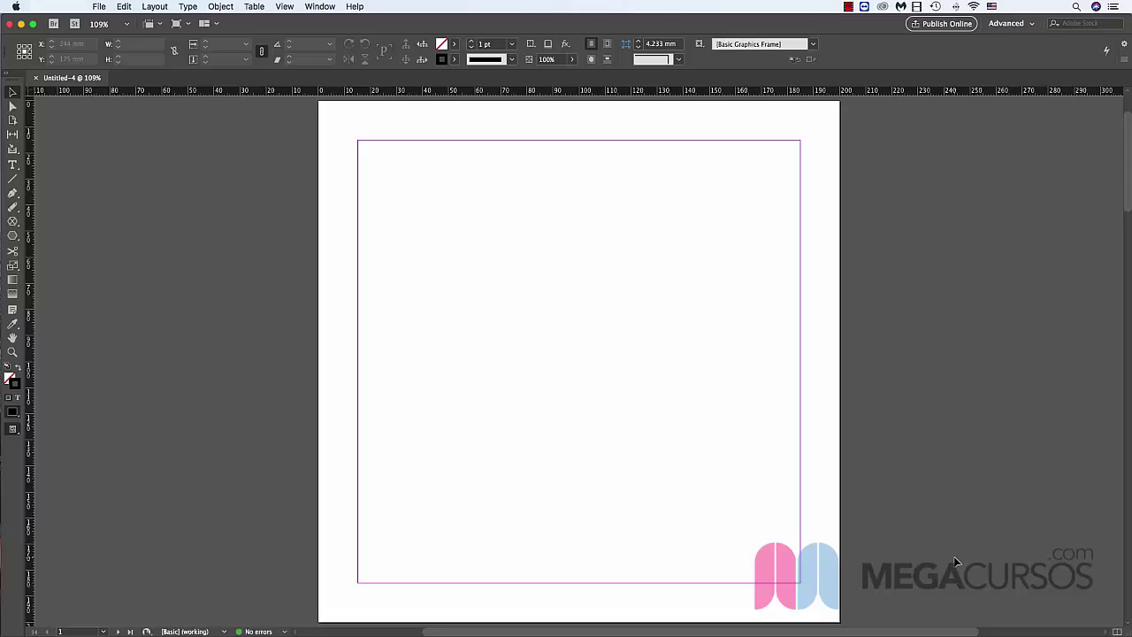
Examine the pages and margin guides of the new document from the first page to the last and back
{"action": "scroll", "coordinate": [955, 561], "scroll_direction": "down", "scroll_amount": 15}
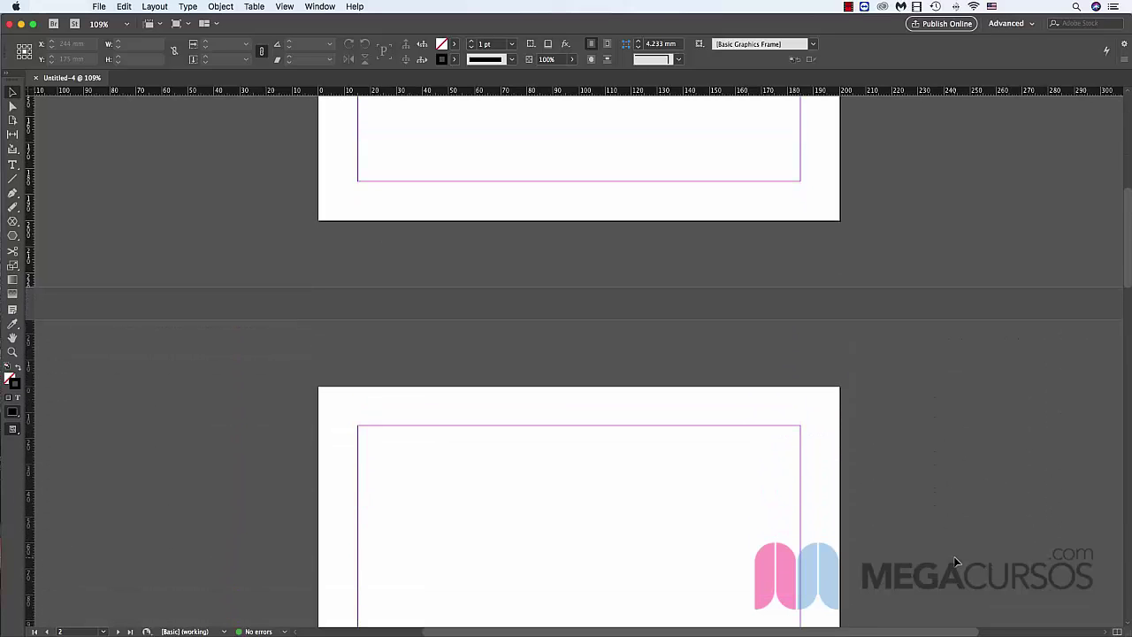
{"action": "scroll", "coordinate": [955, 562], "scroll_direction": "down", "scroll_amount": 10}
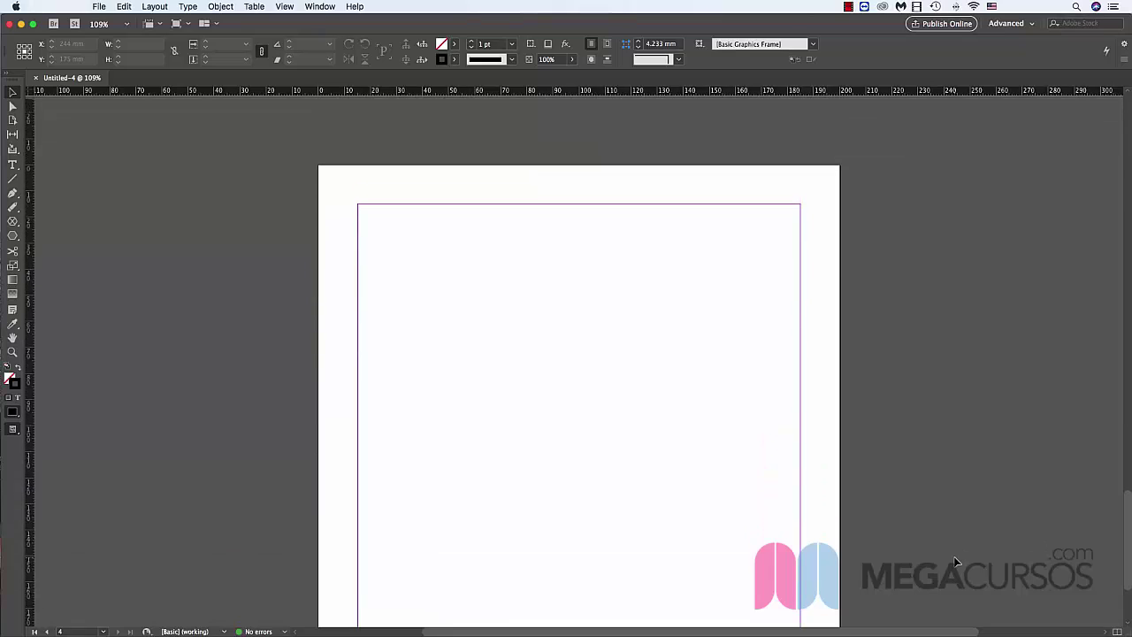
{"action": "key", "text": "super+shift+Page_Up"}
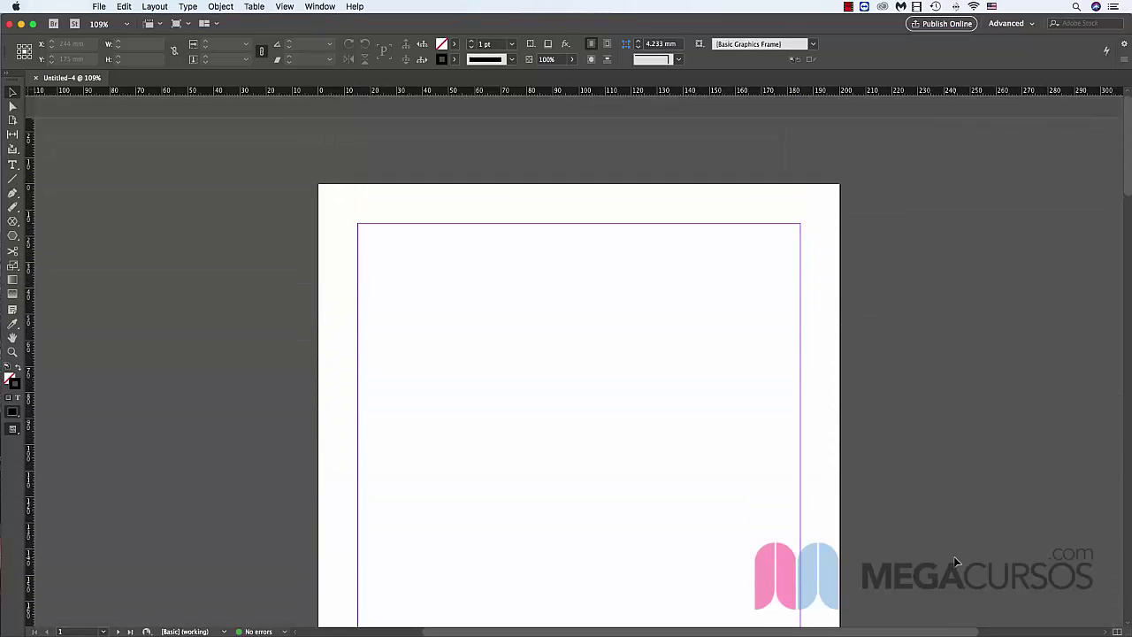
{"action": "key", "text": "super+shift+Page_Down"}
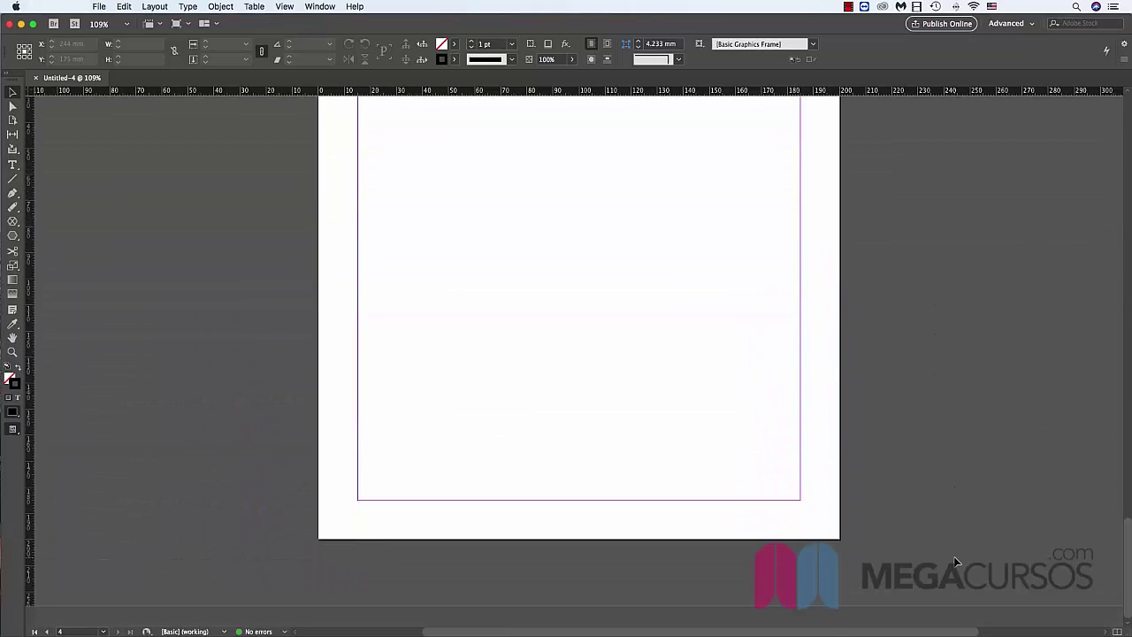
{"action": "scroll", "coordinate": [955, 561], "scroll_direction": "up", "scroll_amount": 15}
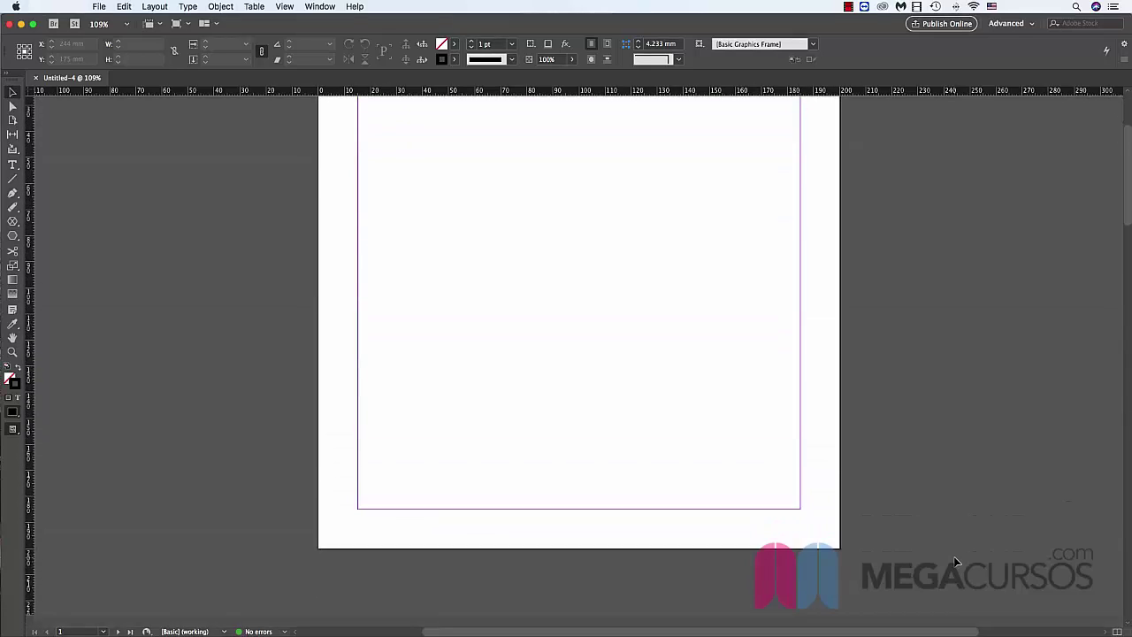
{"action": "scroll", "coordinate": [955, 561], "scroll_direction": "up", "scroll_amount": 2}
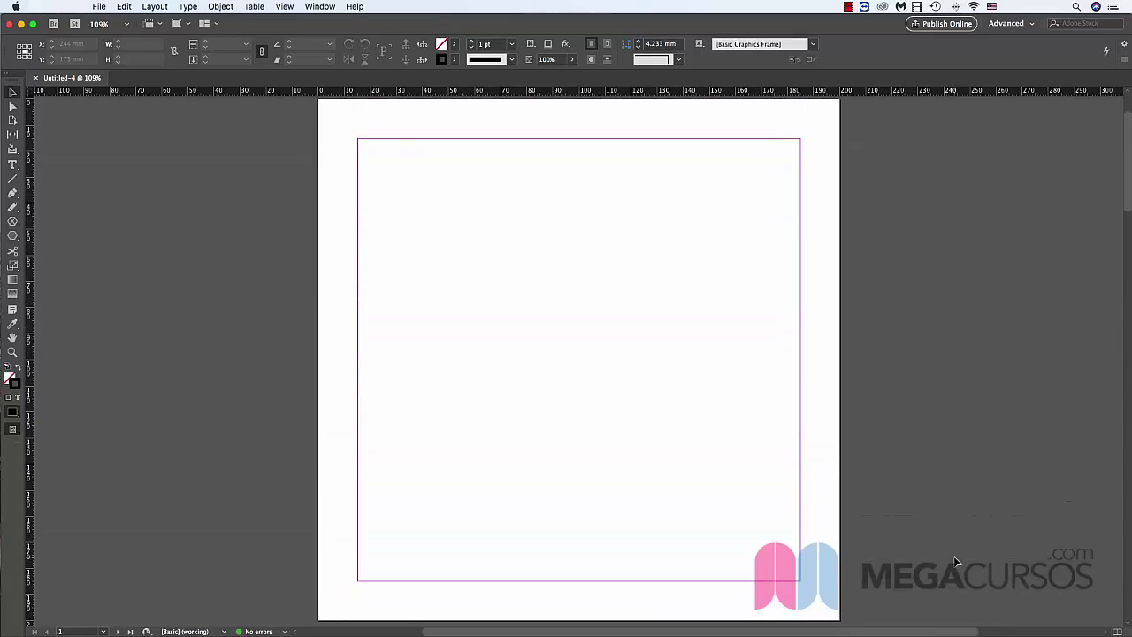
{"action": "scroll", "coordinate": [834, 396], "scroll_direction": "down", "scroll_amount": 4}
{"action": "scroll", "coordinate": [834, 396], "scroll_direction": "left", "scroll_amount": 2}
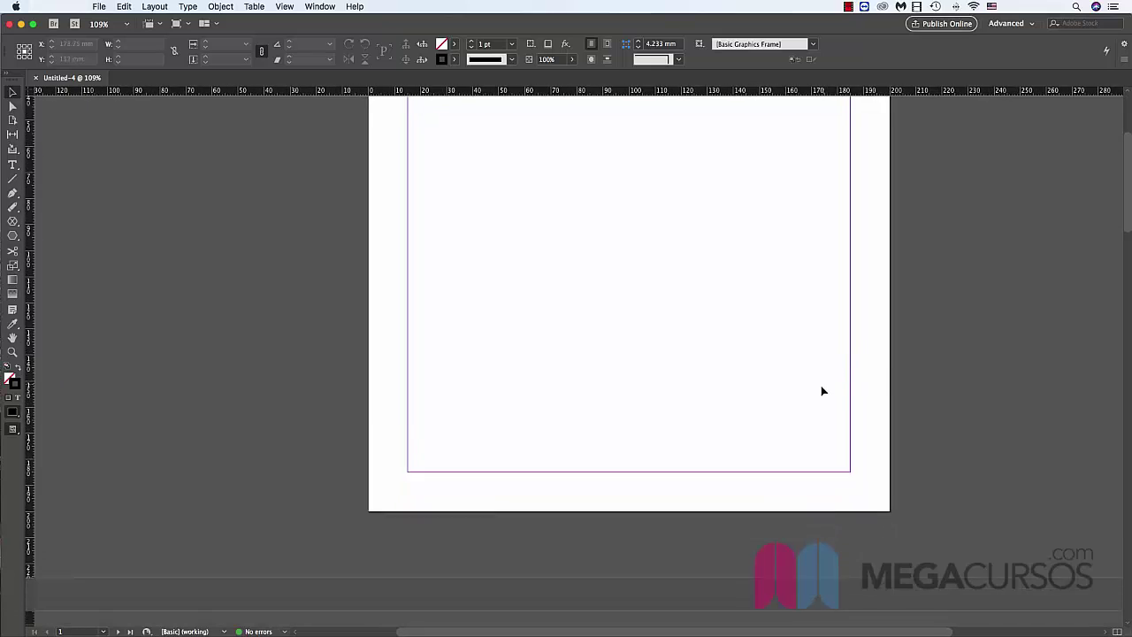
{"action": "scroll", "coordinate": [822, 391], "scroll_direction": "down", "scroll_amount": 2}
{"action": "scroll", "coordinate": [823, 391], "scroll_direction": "up", "scroll_amount": 15}
{"action": "scroll", "coordinate": [822, 390], "scroll_direction": "right", "scroll_amount": 1}
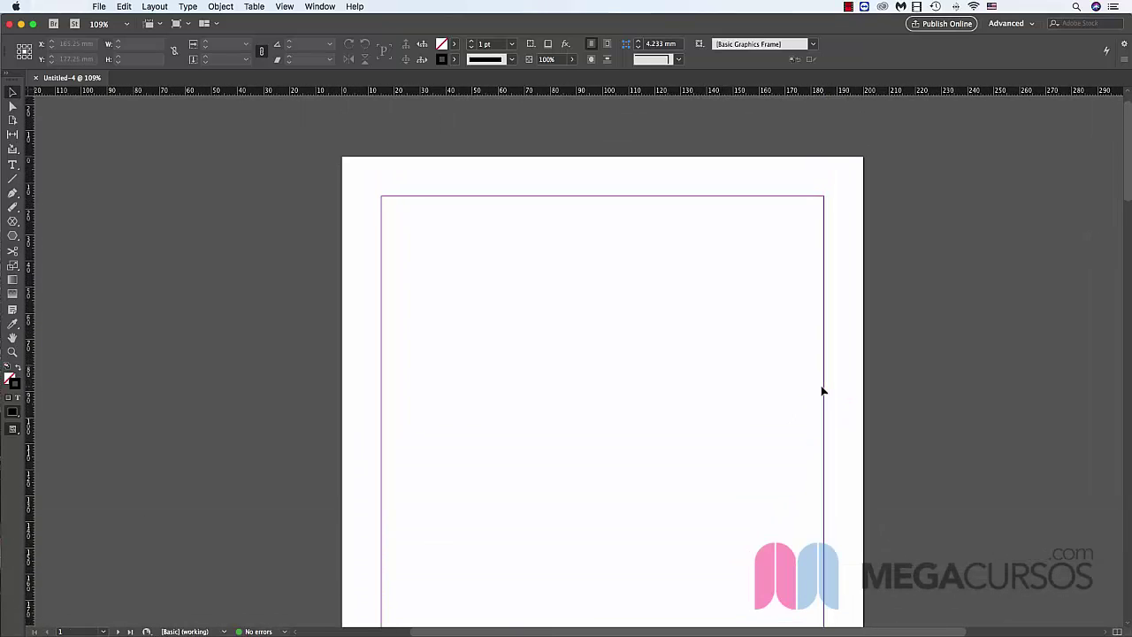
Examine the first page's edges, margin guides and surrounding pasteboard in all directions
{"action": "scroll", "coordinate": [823, 391], "scroll_direction": "down", "scroll_amount": 3}
{"action": "scroll", "coordinate": [822, 391], "scroll_direction": "up", "scroll_amount": 1}
{"action": "scroll", "coordinate": [822, 391], "scroll_direction": "right", "scroll_amount": 3}
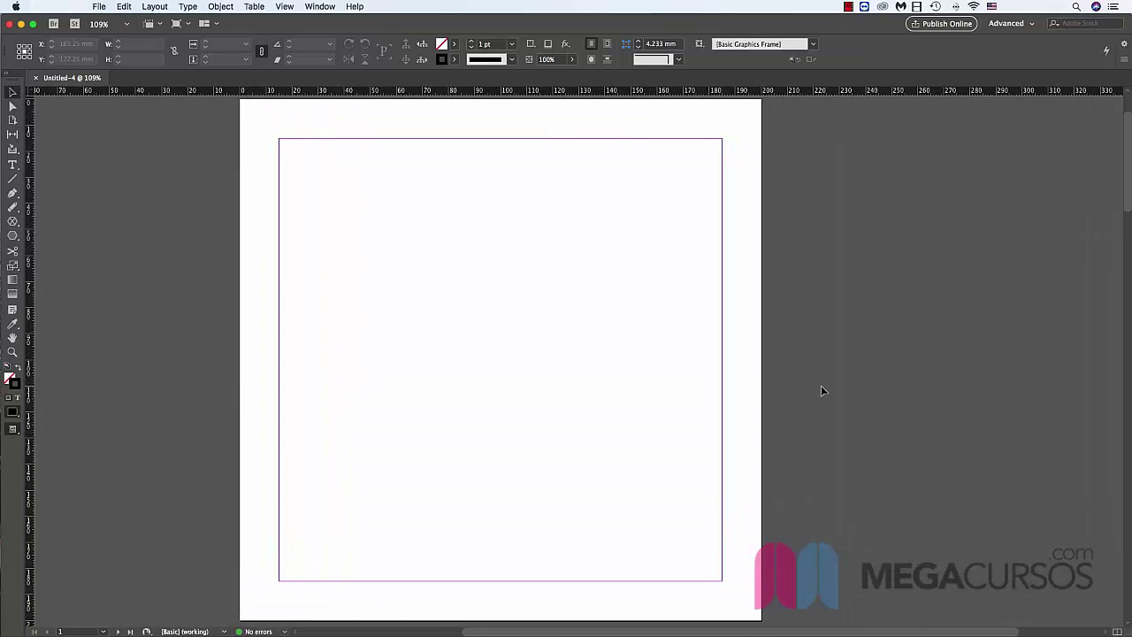
{"action": "scroll", "coordinate": [820, 386], "scroll_direction": "up", "scroll_amount": 1}
{"action": "scroll", "coordinate": [821, 385], "scroll_direction": "left", "scroll_amount": 8}
{"action": "scroll", "coordinate": [821, 386], "scroll_direction": "right", "scroll_amount": 7}
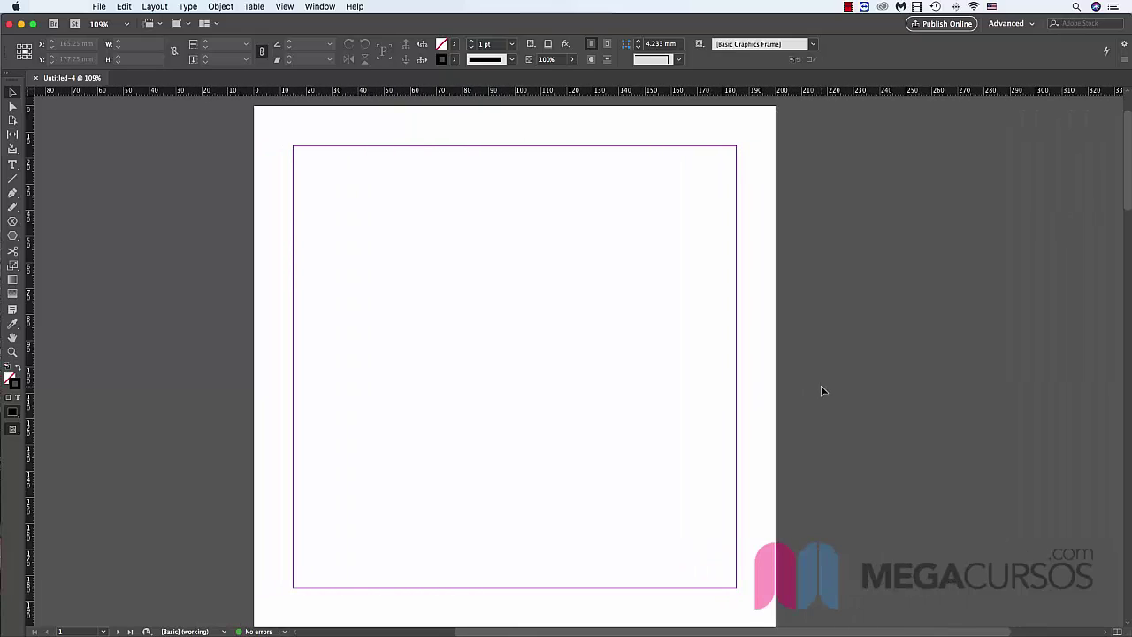
{"action": "scroll", "coordinate": [821, 391], "scroll_direction": "left", "scroll_amount": 6}
{"action": "scroll", "coordinate": [820, 390], "scroll_direction": "right", "scroll_amount": 2}
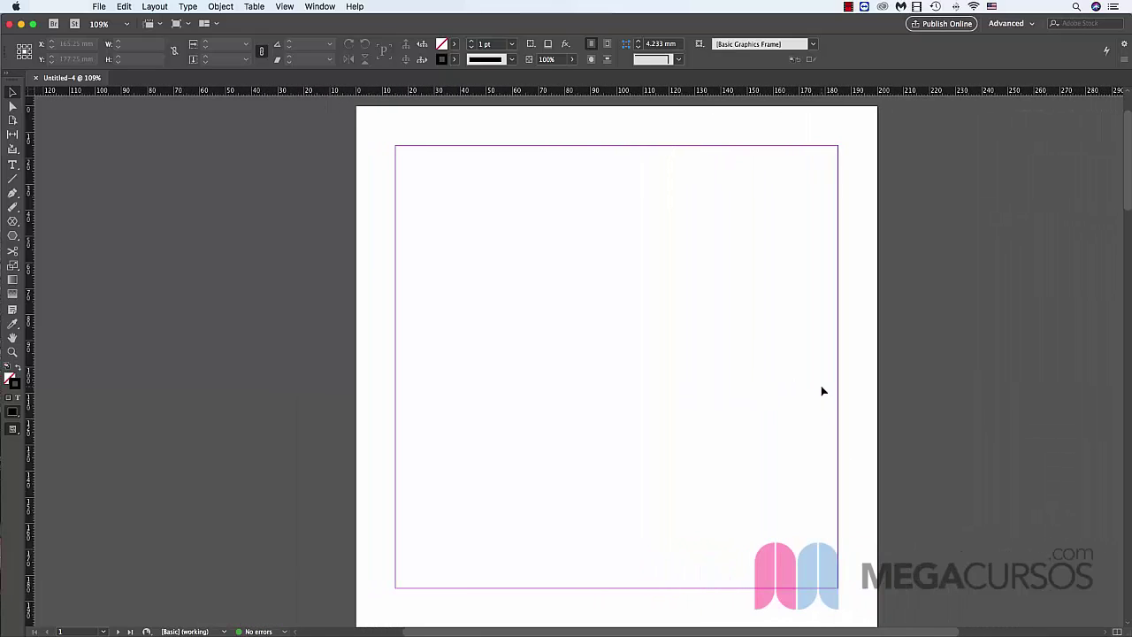
{"action": "scroll", "coordinate": [823, 391], "scroll_direction": "down", "scroll_amount": 1}
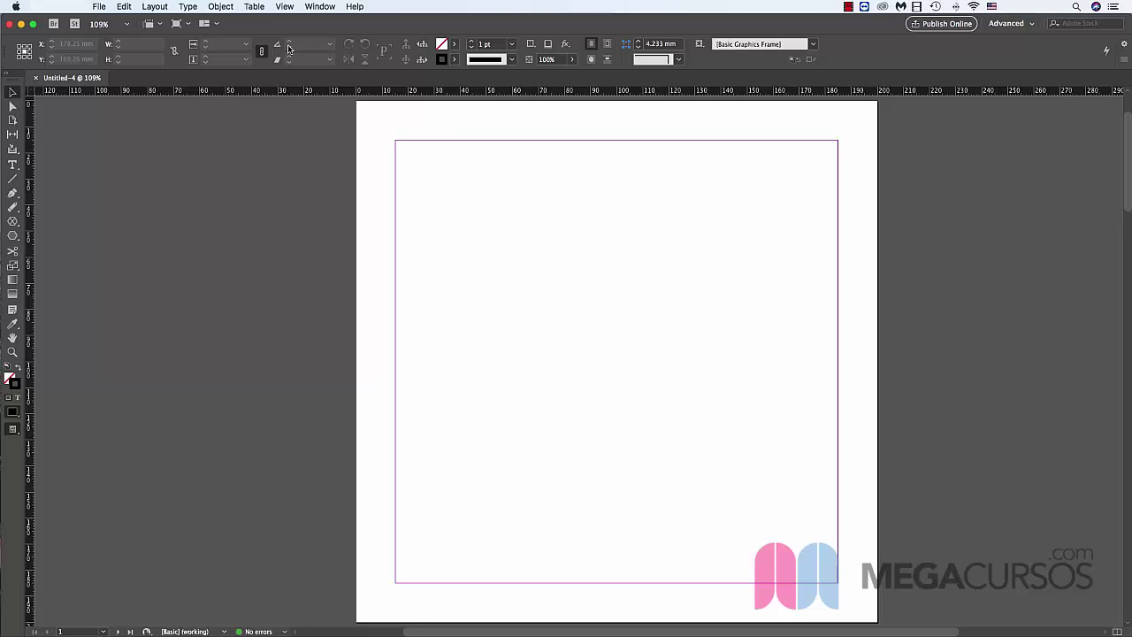
{"action": "scroll", "coordinate": [476, 171], "scroll_direction": "up", "scroll_amount": 3}
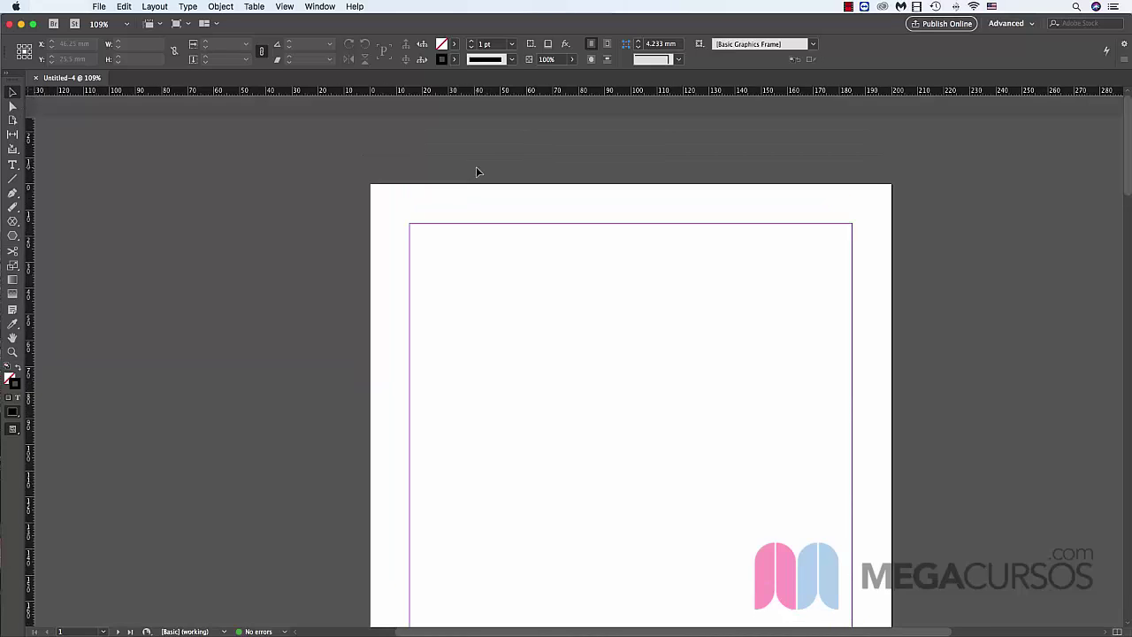
{"action": "scroll", "coordinate": [476, 171], "scroll_direction": "down", "scroll_amount": 3}
{"action": "scroll", "coordinate": [476, 170], "scroll_direction": "right", "scroll_amount": 2}
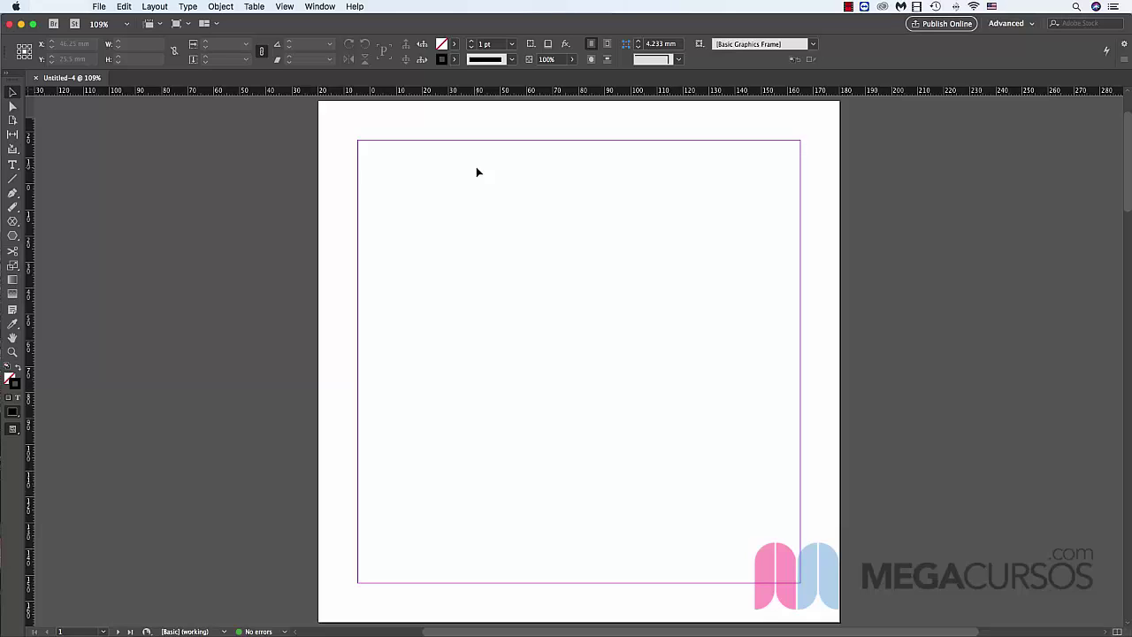
Magnify the first page step by step up to 1600%
{"action": "key", "text": "super+equal"}
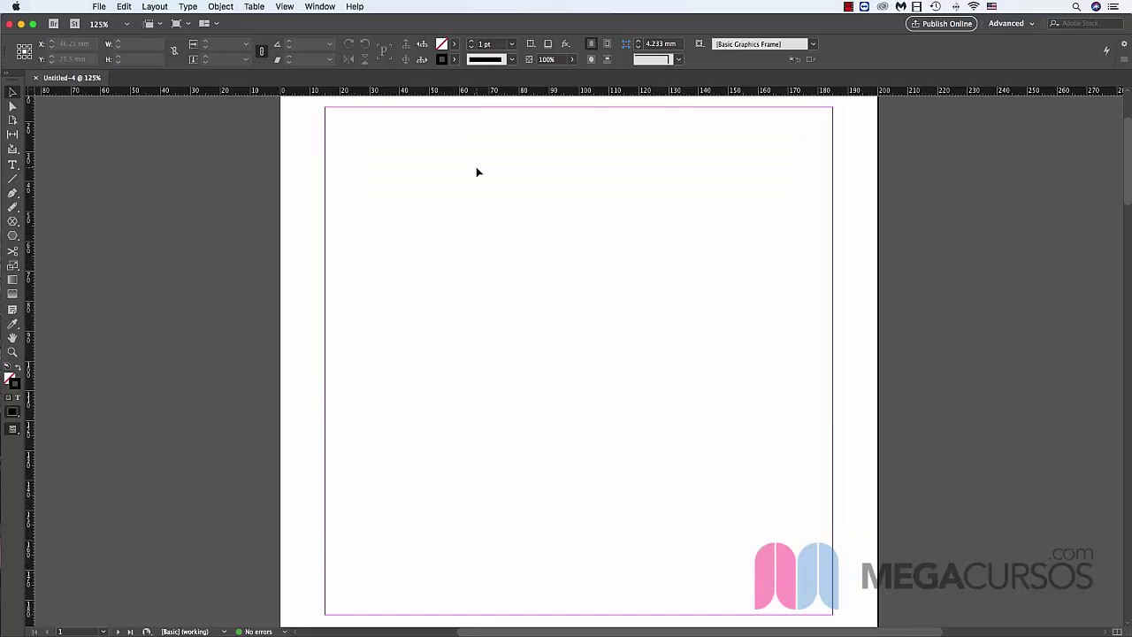
{"action": "key", "text": "super+equal"}
{"action": "key", "text": "super+equal"}
{"action": "key", "text": "super+equal"}
{"action": "key", "text": "super+equal"}
{"action": "key", "text": "super+equal"}
{"action": "key", "text": "super+equal"}
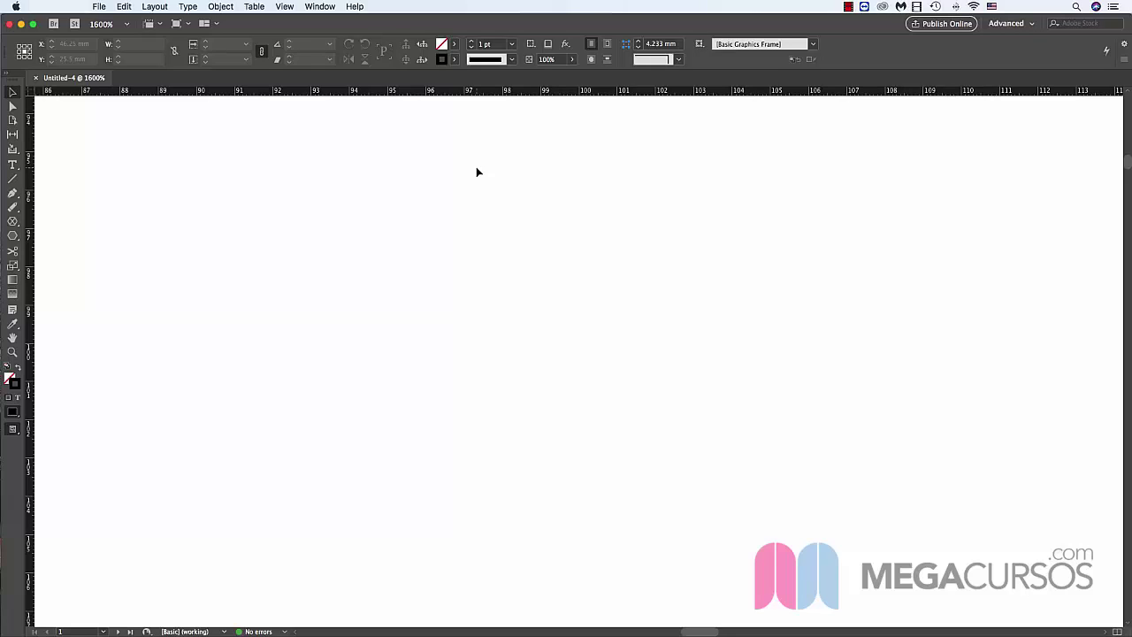
Reduce the magnification step by step to 12.5% to show all four pages, and fit the first page in the window
{"action": "key", "text": "super+minus"}
{"action": "key", "text": "super+minus"}
{"action": "key", "text": "super+minus"}
{"action": "key", "text": "super+minus"}
{"action": "key", "text": "super+minus"}
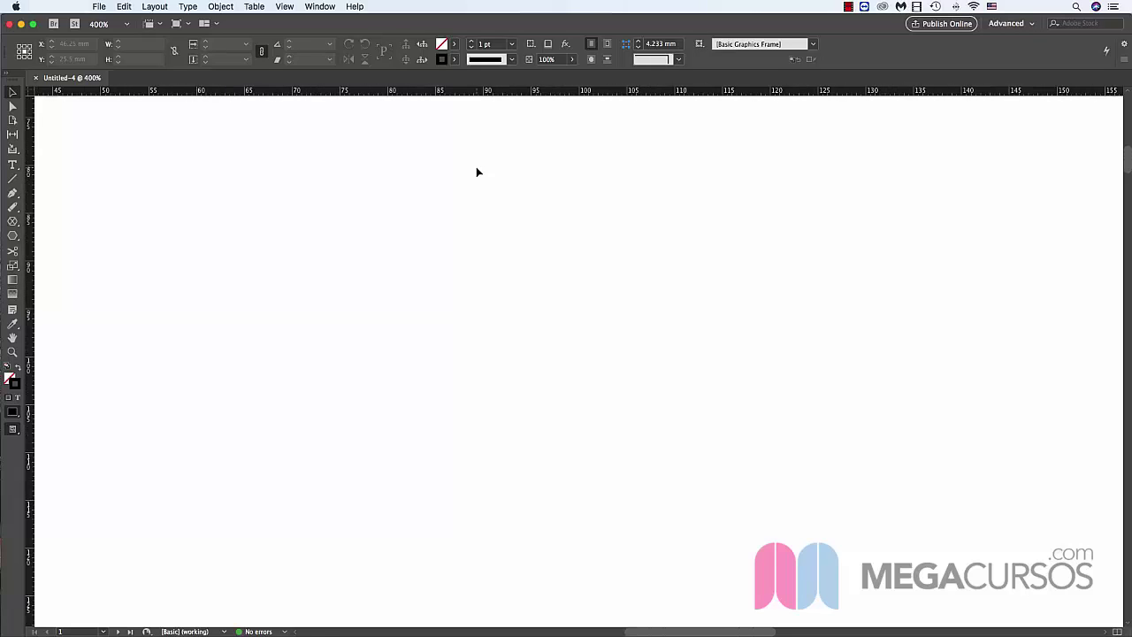
{"action": "key", "text": "super+minus"}
{"action": "key", "text": "super+minus"}
{"action": "key", "text": "super+minus"}
{"action": "key", "text": "super+minus"}
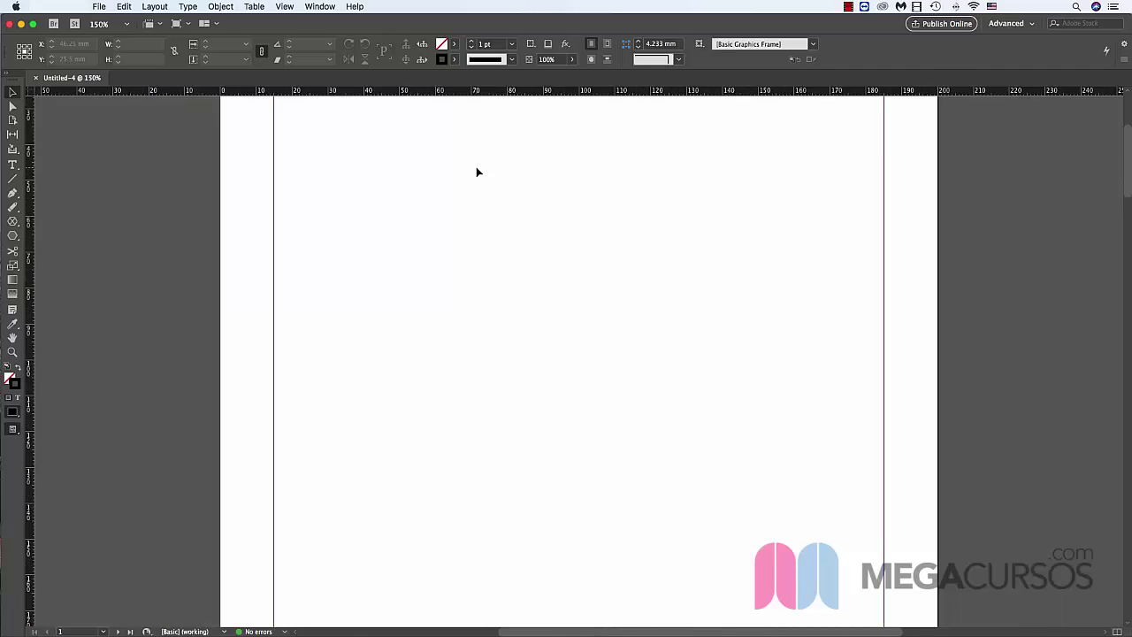
{"action": "key", "text": "super+minus"}
{"action": "key", "text": "super+minus"}
{"action": "key", "text": "super+minus"}
{"action": "key", "text": "super+minus"}
{"action": "key", "text": "super+minus"}
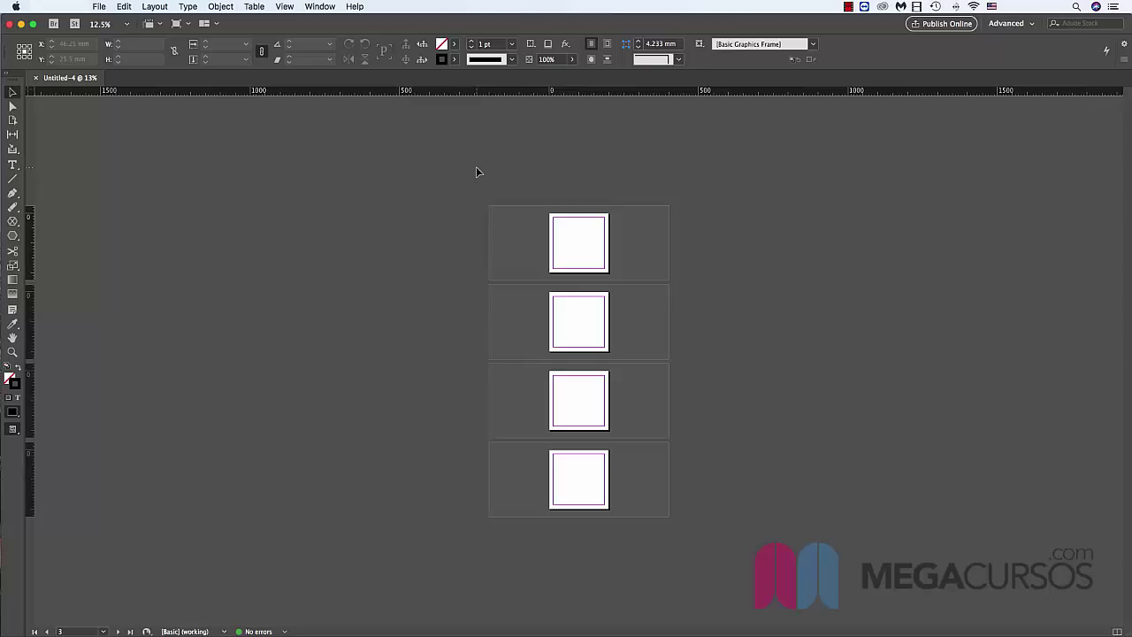
{"action": "key", "text": "super+0"}
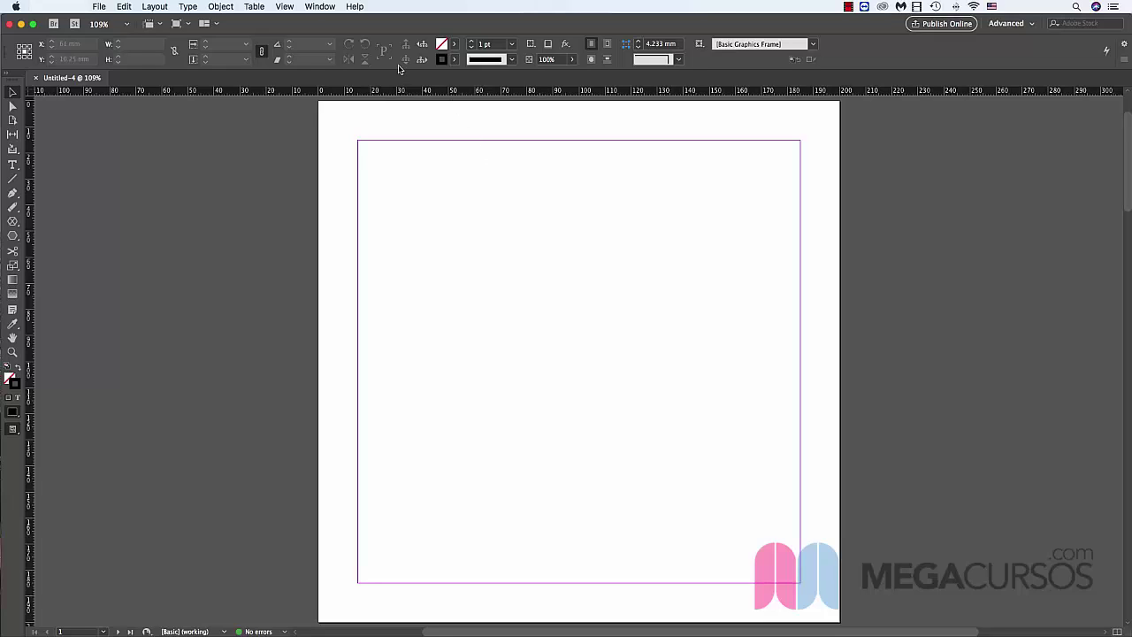
Review the available zoom and page-fitting commands and apply Fit Page in Window
{"action": "left_click", "coordinate": [284, 7]}
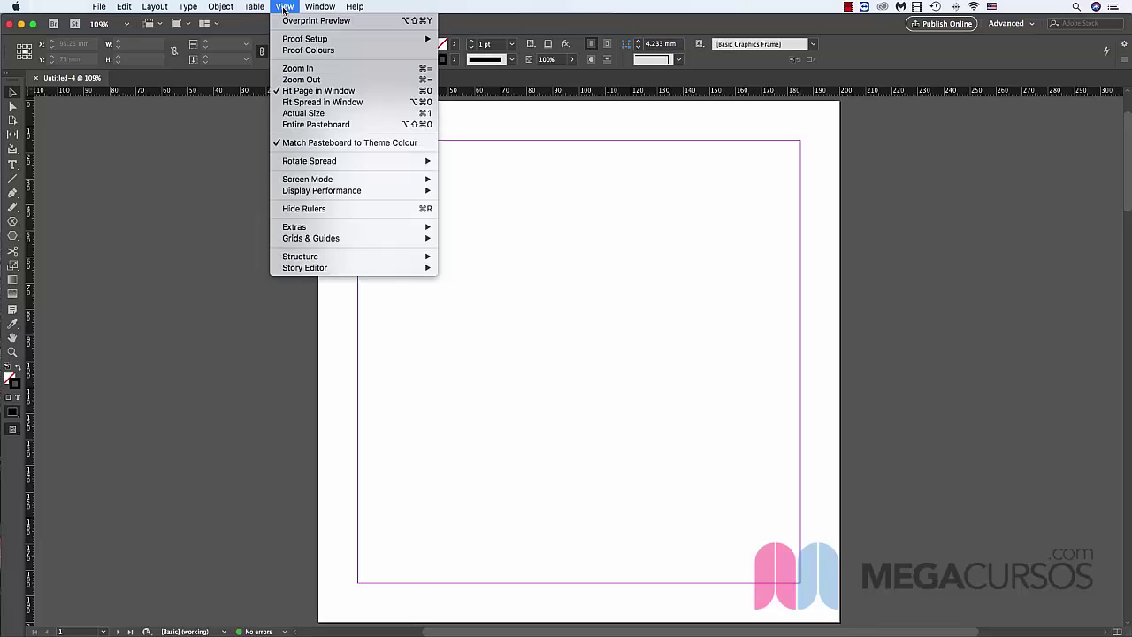
{"action": "mouse_move", "coordinate": [298, 42]}
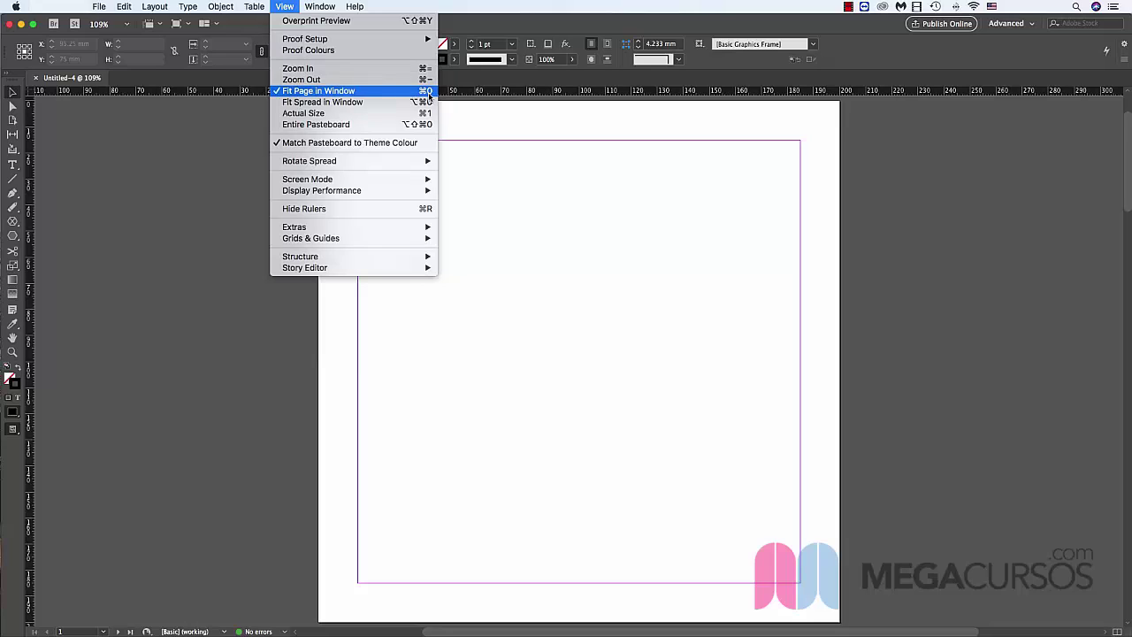
{"action": "left_click", "coordinate": [428, 92]}
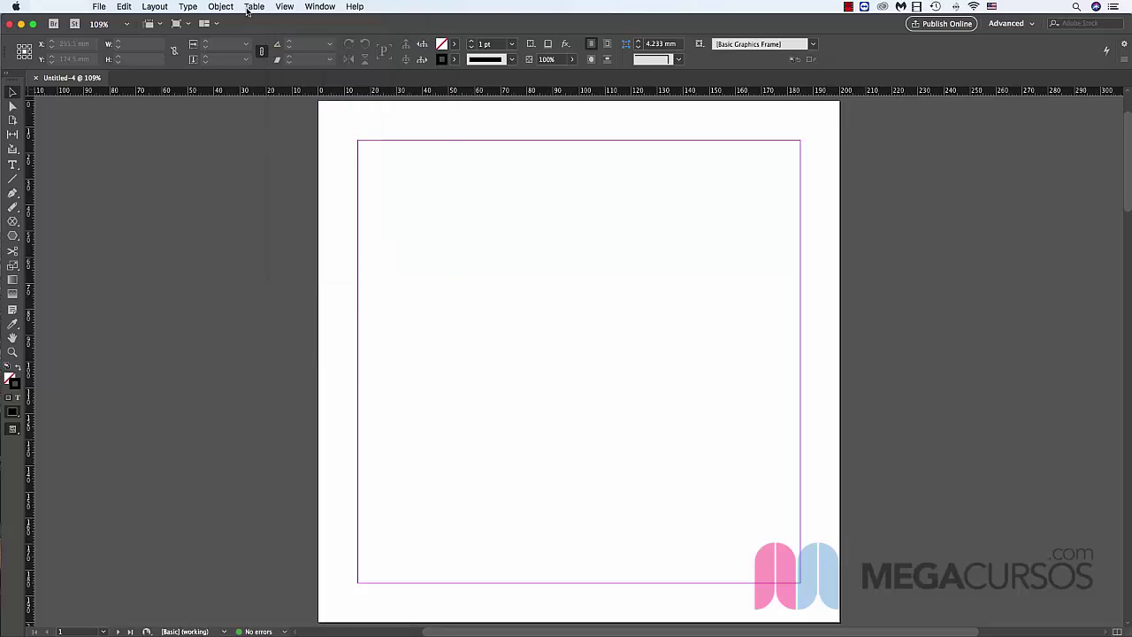
Zoom out one level to 100%, and zoom in one level to 125%
{"action": "left_click", "coordinate": [284, 8]}
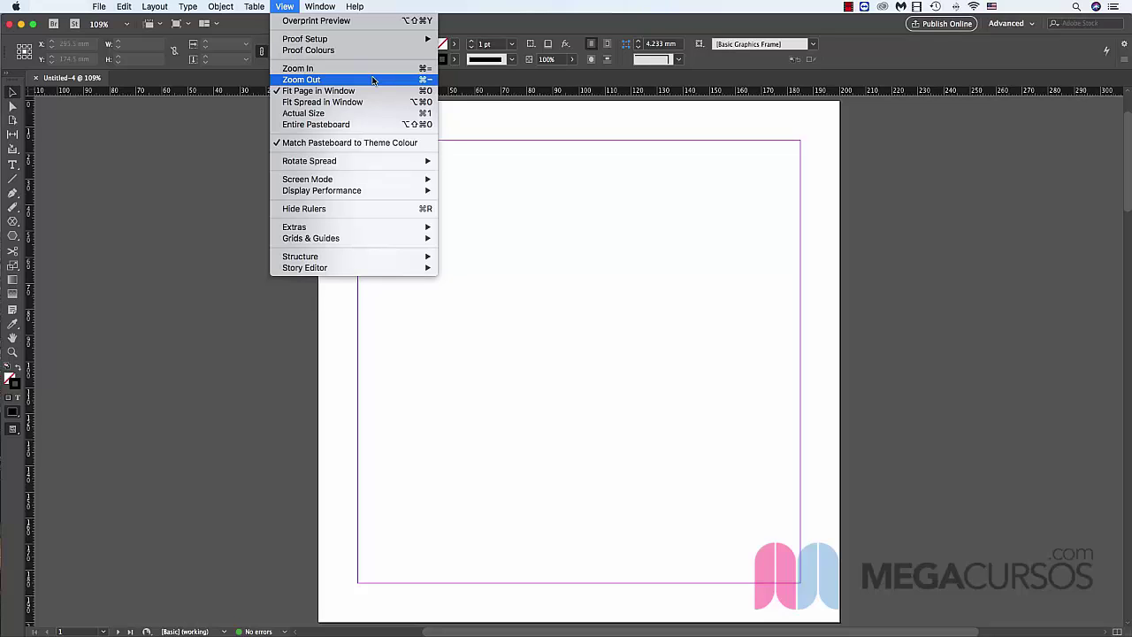
{"action": "left_click", "coordinate": [372, 81]}
{"action": "left_click", "coordinate": [285, 7]}
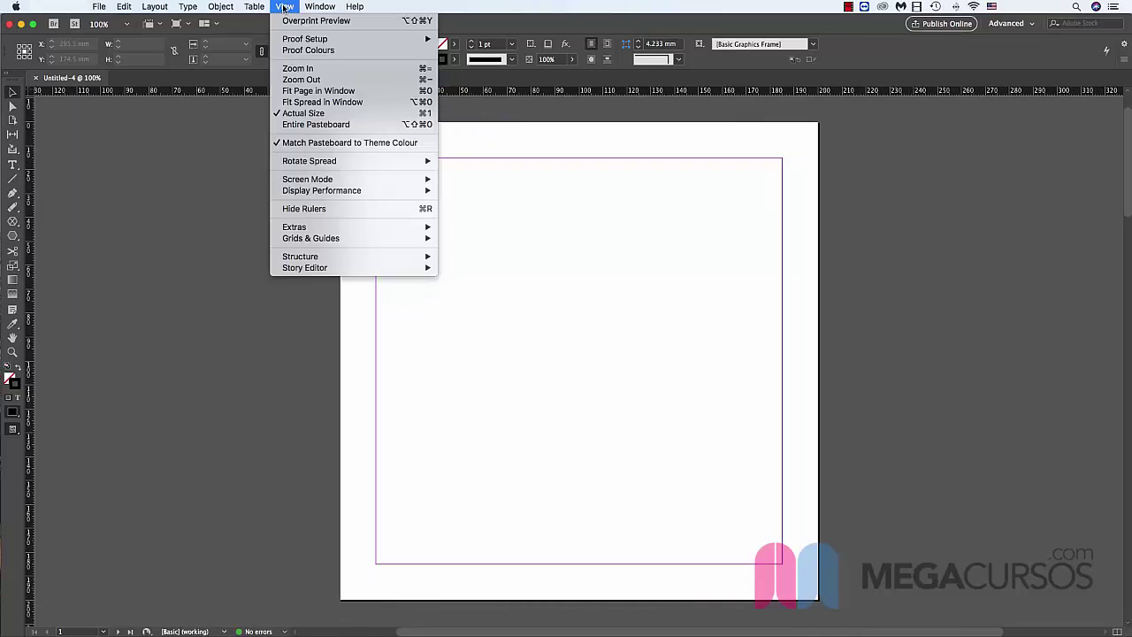
{"action": "left_click", "coordinate": [296, 68]}
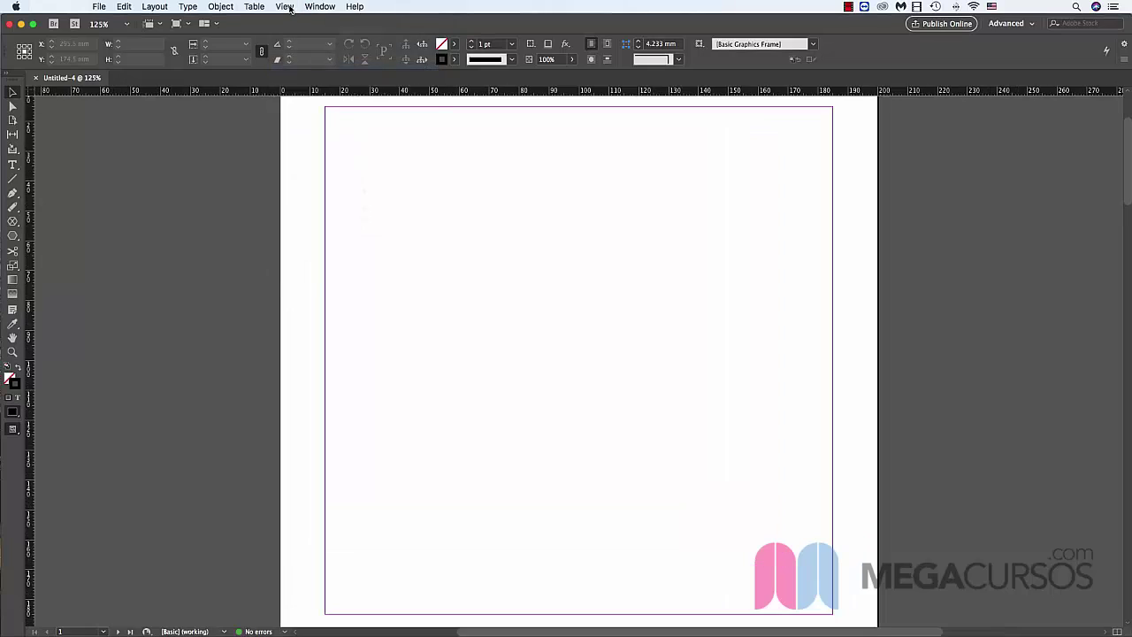
Zoom out from the first page level by level to 50%
{"action": "left_click", "coordinate": [290, 7]}
{"action": "left_click", "coordinate": [301, 79]}
{"action": "left_click", "coordinate": [285, 7]}
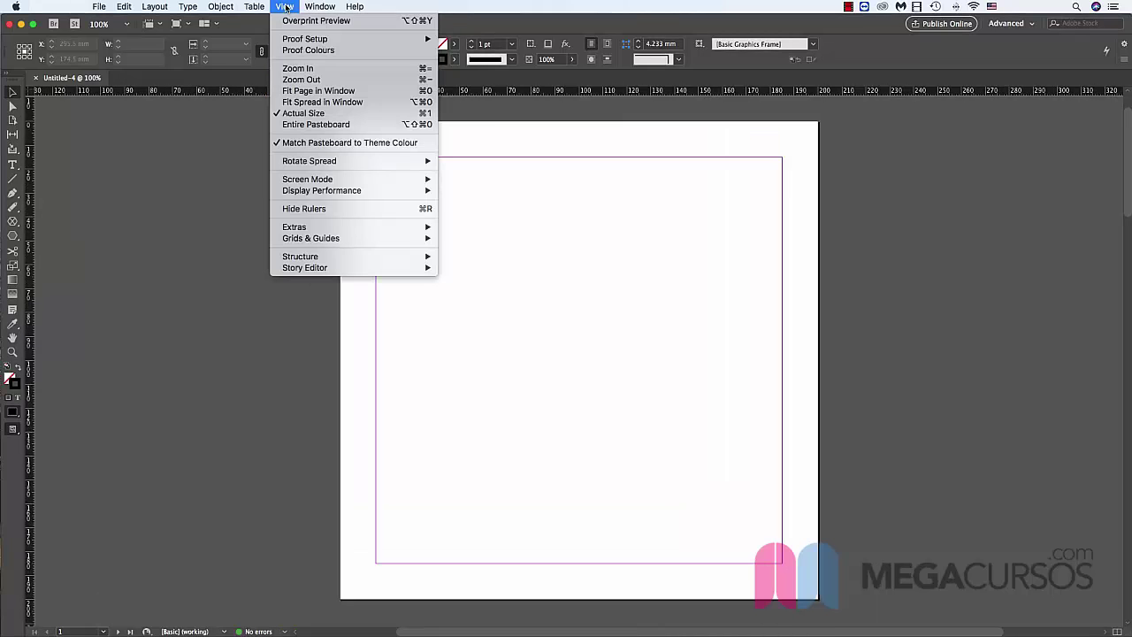
{"action": "left_click", "coordinate": [300, 79]}
{"action": "left_click", "coordinate": [287, 7]}
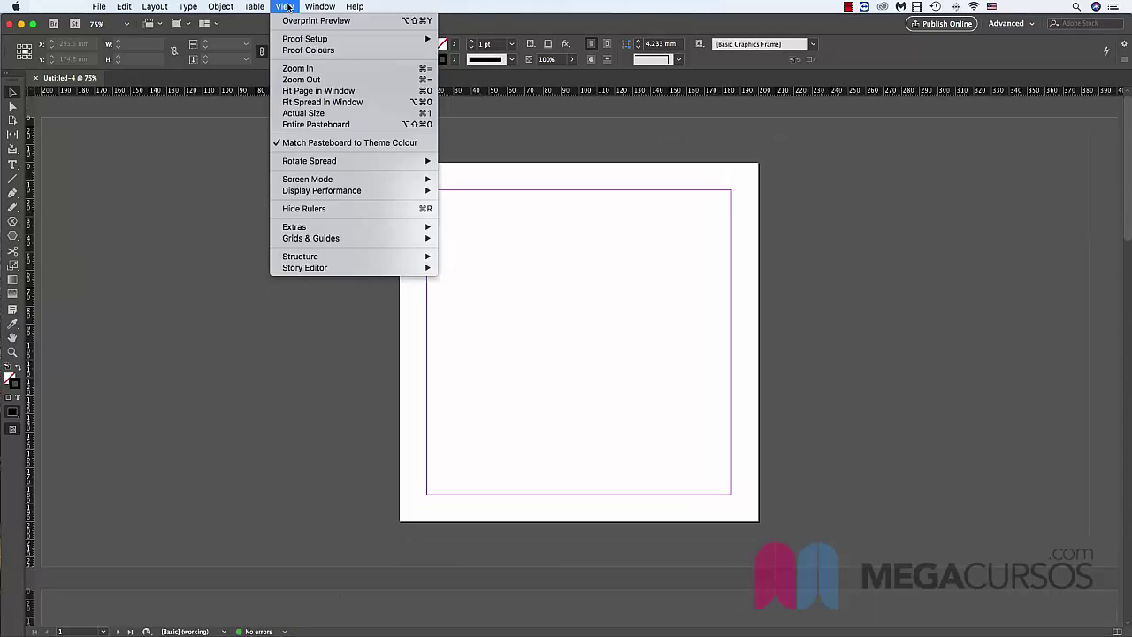
{"action": "left_click", "coordinate": [300, 79]}
Zoom in level by level to 100%, fit the page in the window, and check the remaining view-fitting commands
{"action": "left_click", "coordinate": [287, 7]}
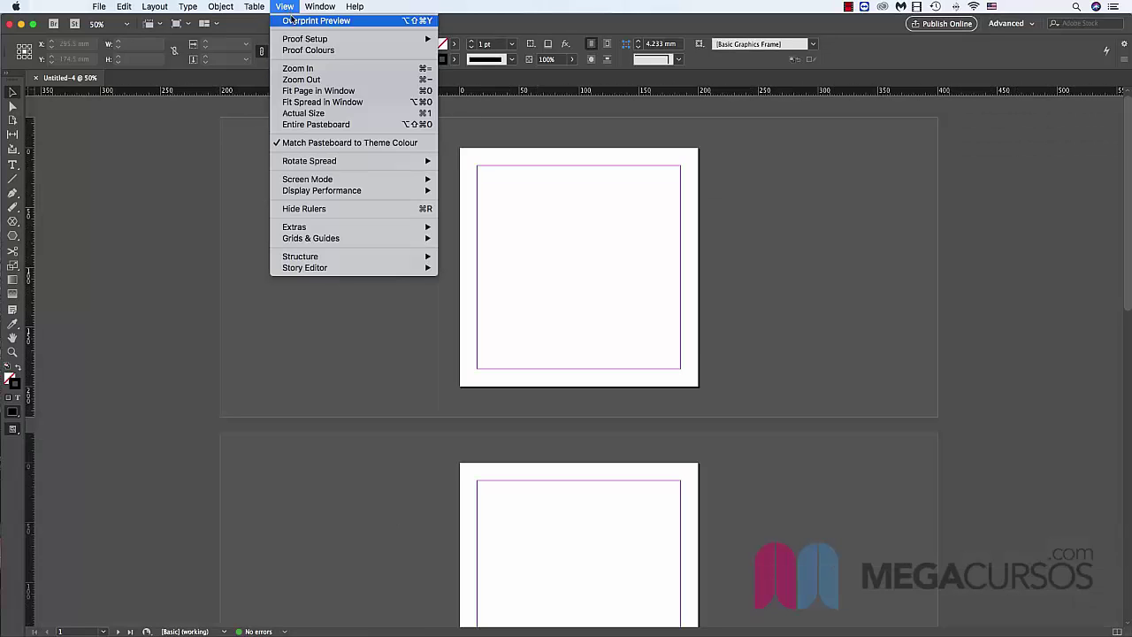
{"action": "left_click", "coordinate": [310, 69]}
{"action": "left_click", "coordinate": [288, 7]}
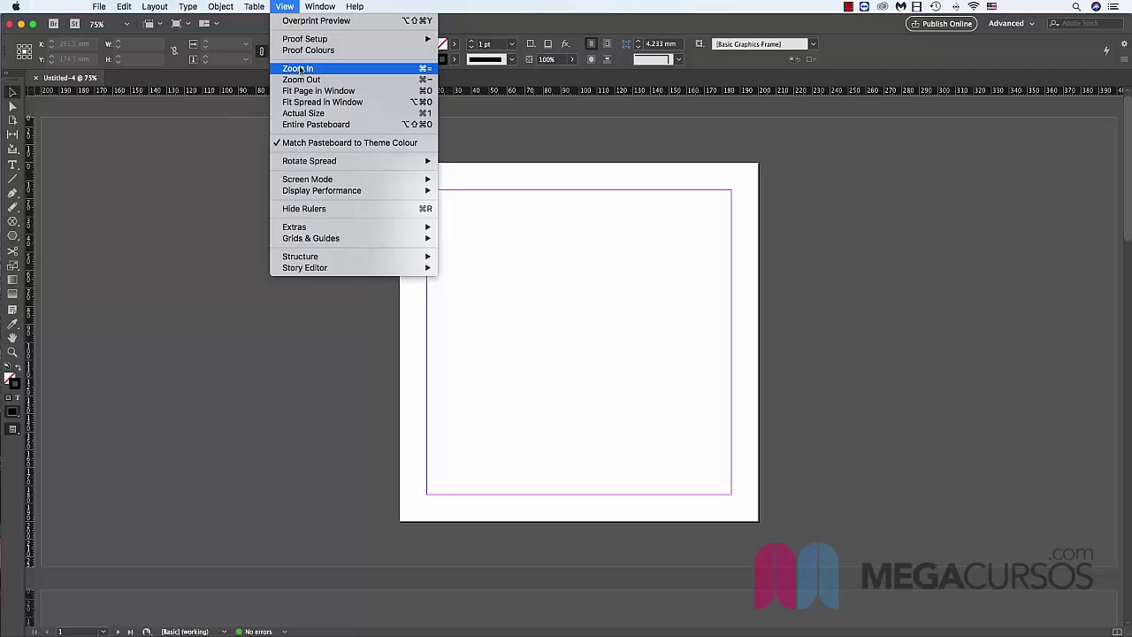
{"action": "left_click", "coordinate": [301, 69]}
{"action": "left_click", "coordinate": [285, 6]}
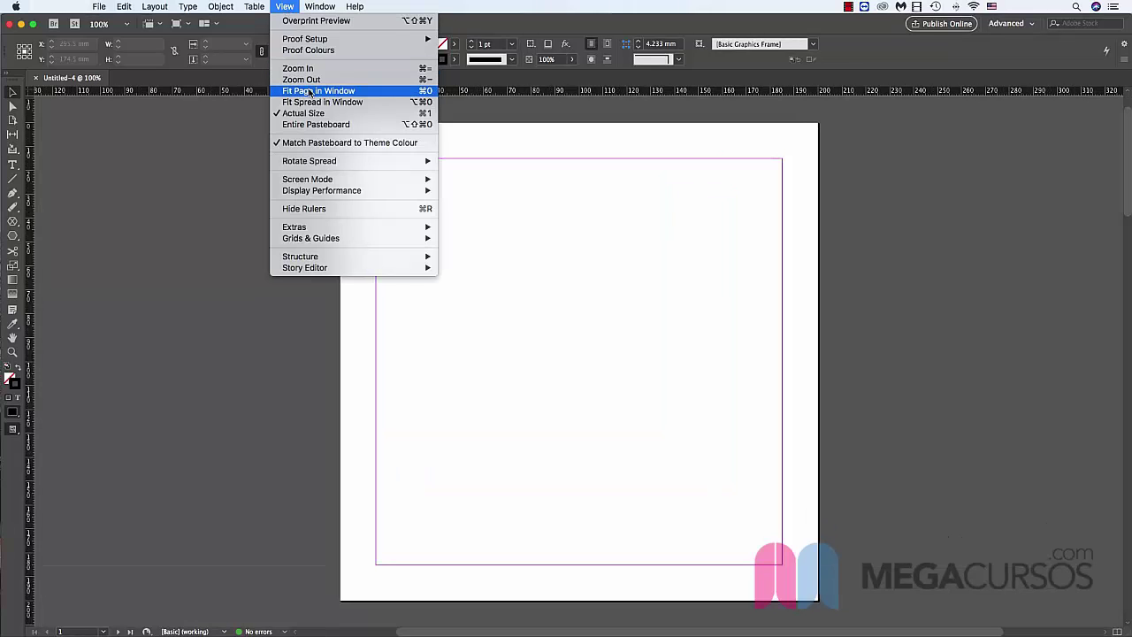
{"action": "left_click", "coordinate": [364, 91]}
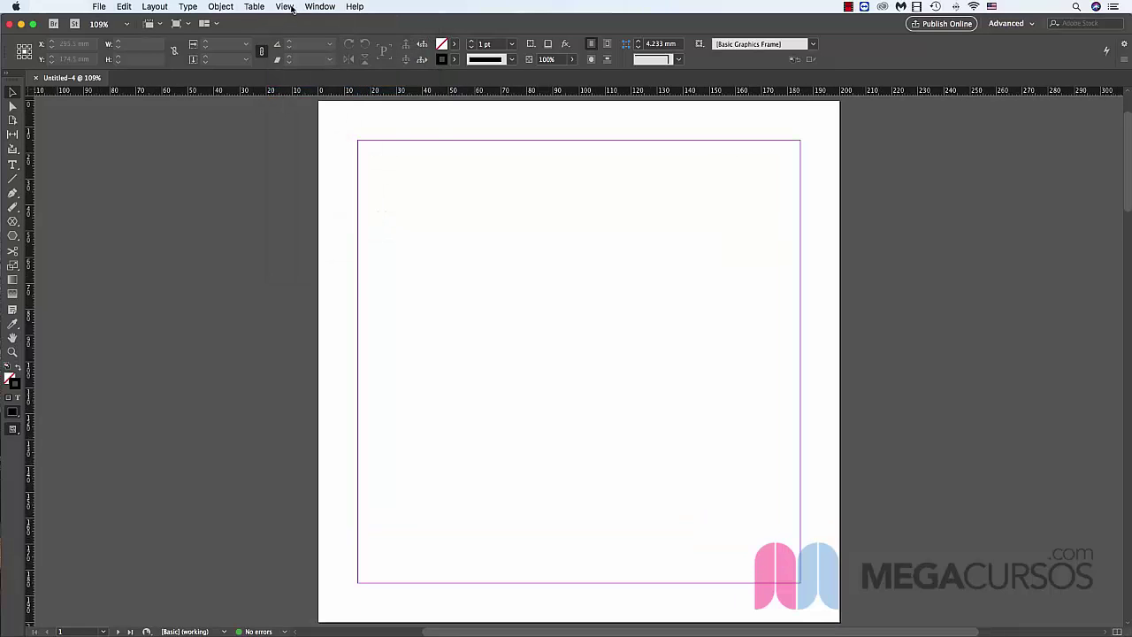
{"action": "left_click", "coordinate": [292, 7]}
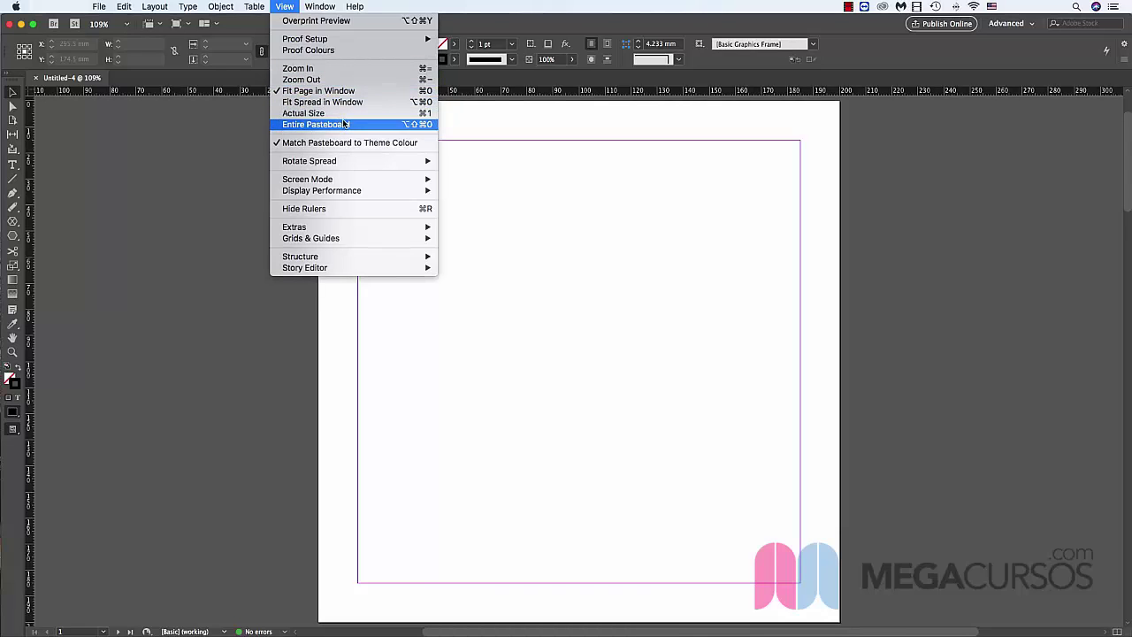
{"action": "left_click", "coordinate": [543, 160]}
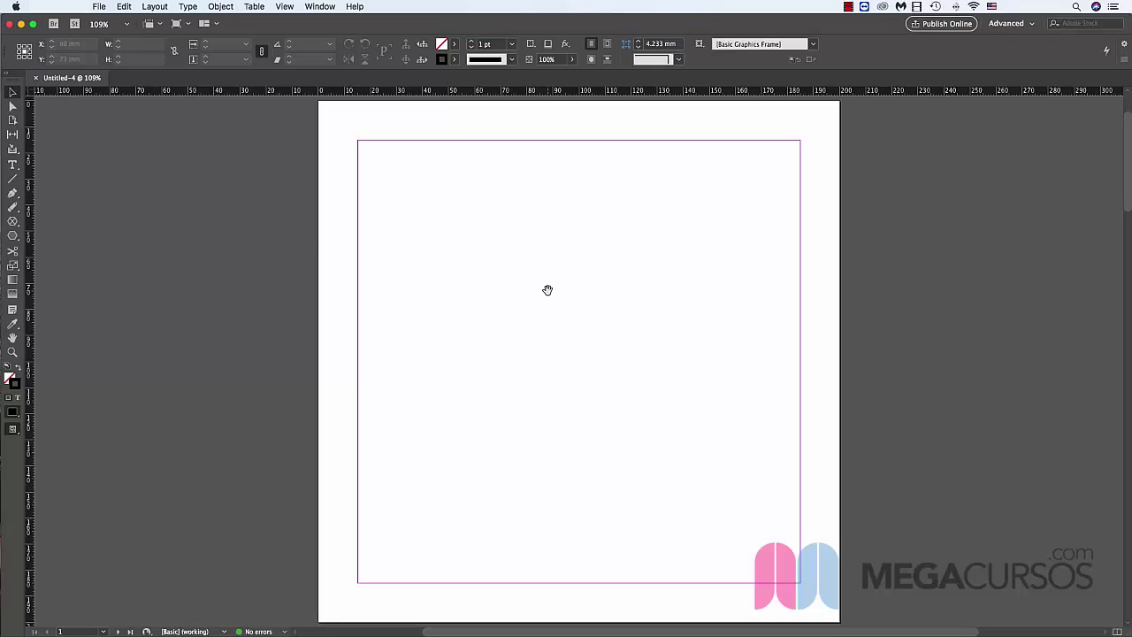
Pan the first page around the window with the temporary Hand tool
{"action": "mouse_move", "coordinate": [540, 310]}
{"action": "left_mouse_down"}
{"action": "mouse_move", "coordinate": [697, 319]}
{"action": "mouse_move", "coordinate": [525, 303]}
{"action": "left_mouse_up"}
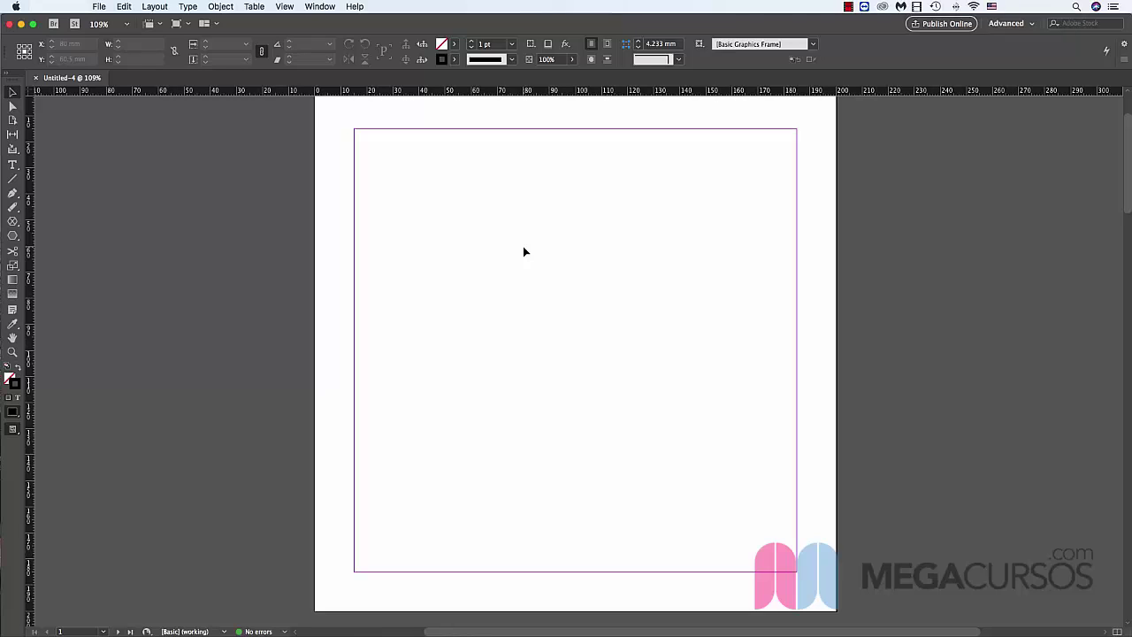
{"action": "key", "text": "space"}
{"action": "left_click_drag", "start_coordinate": [524, 246], "coordinate": [585, 328]}
{"action": "scroll", "coordinate": [585, 328], "scroll_direction": "up", "scroll_amount": 2}
{"action": "scroll", "coordinate": [558, 324], "scroll_direction": "left", "scroll_amount": 3}
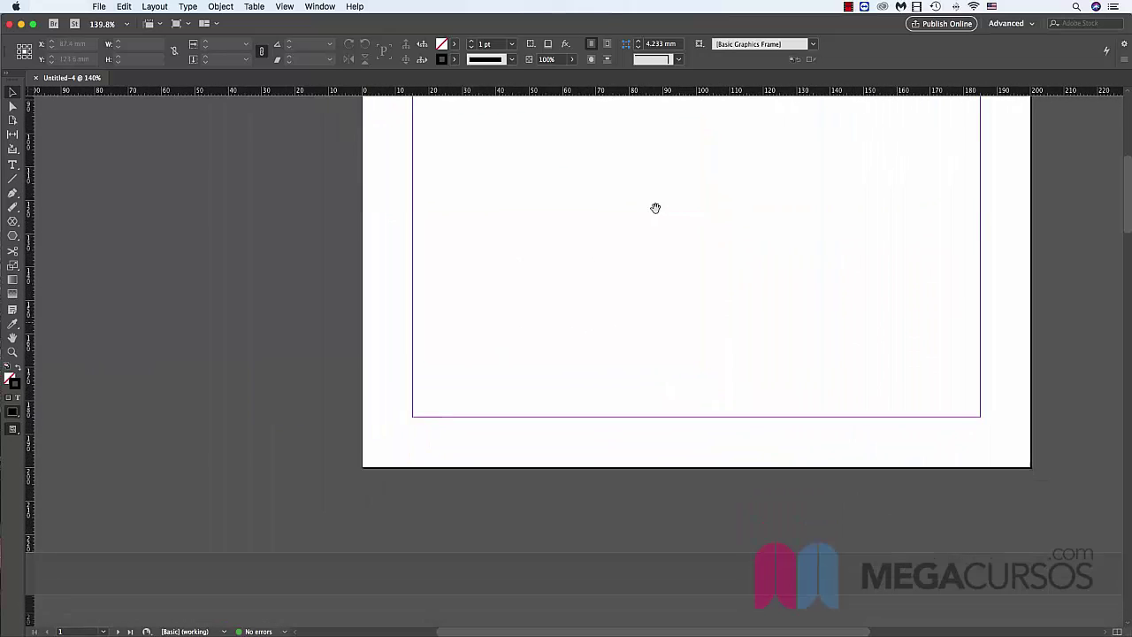
Pan through the document down to the third page and back up to the first page
{"action": "scroll", "coordinate": [655, 207], "scroll_direction": "down", "scroll_amount": 10}
{"action": "scroll", "coordinate": [501, 142], "scroll_direction": "down", "scroll_amount": 15}
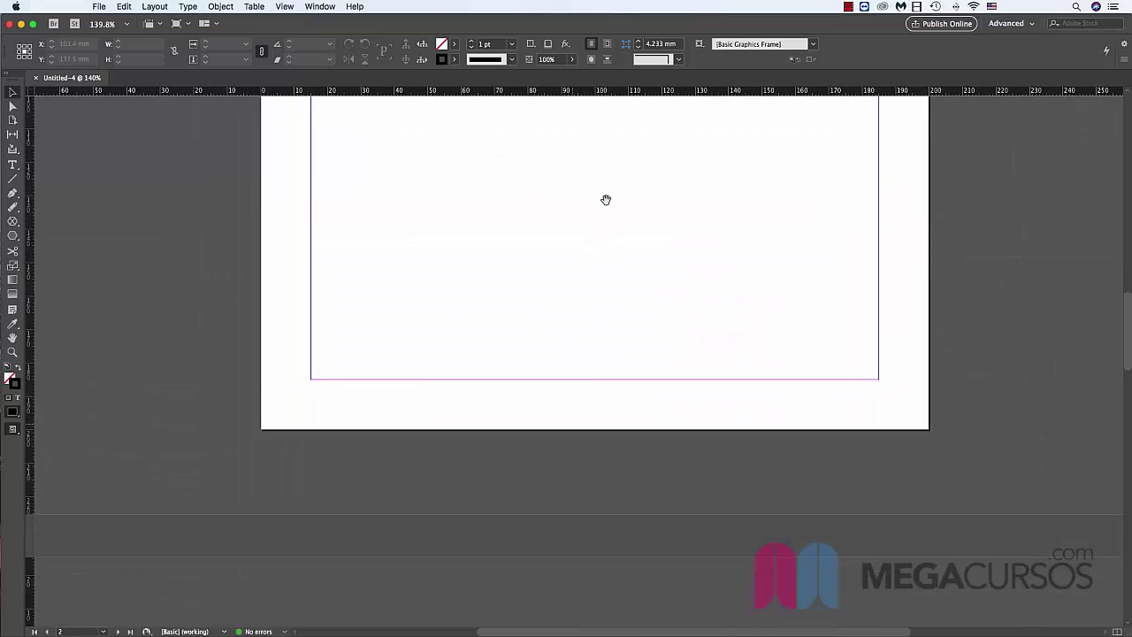
{"action": "scroll", "coordinate": [584, 225], "scroll_direction": "down", "scroll_amount": 10}
{"action": "scroll", "coordinate": [551, 227], "scroll_direction": "right", "scroll_amount": 2}
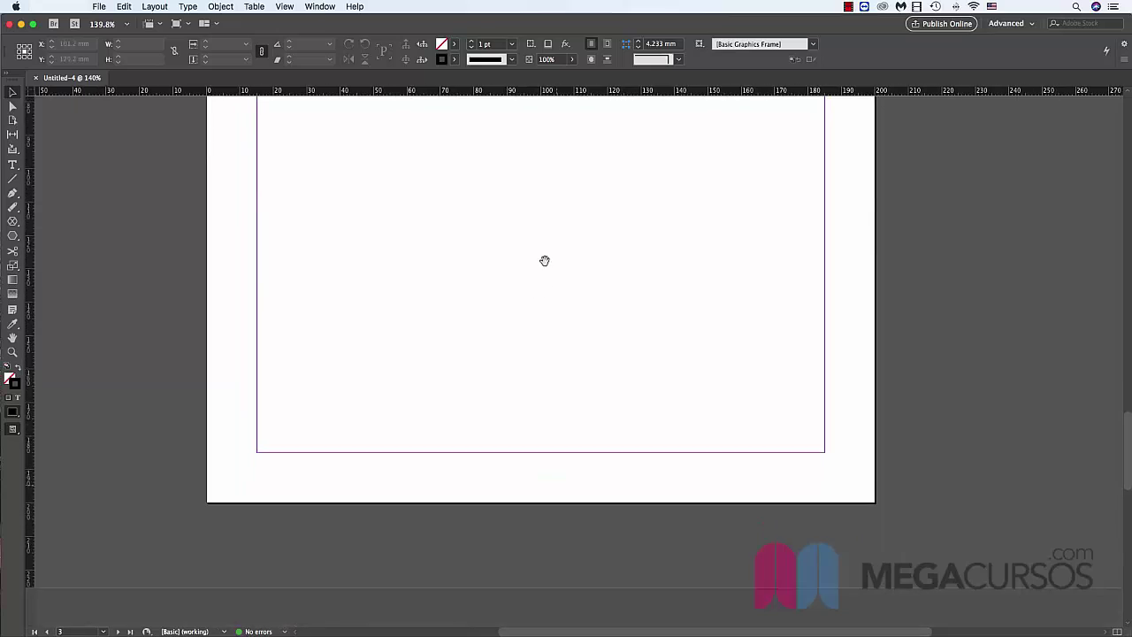
{"action": "scroll", "coordinate": [600, 314], "scroll_direction": "up", "scroll_amount": 18}
{"action": "scroll", "coordinate": [614, 296], "scroll_direction": "left", "scroll_amount": 1}
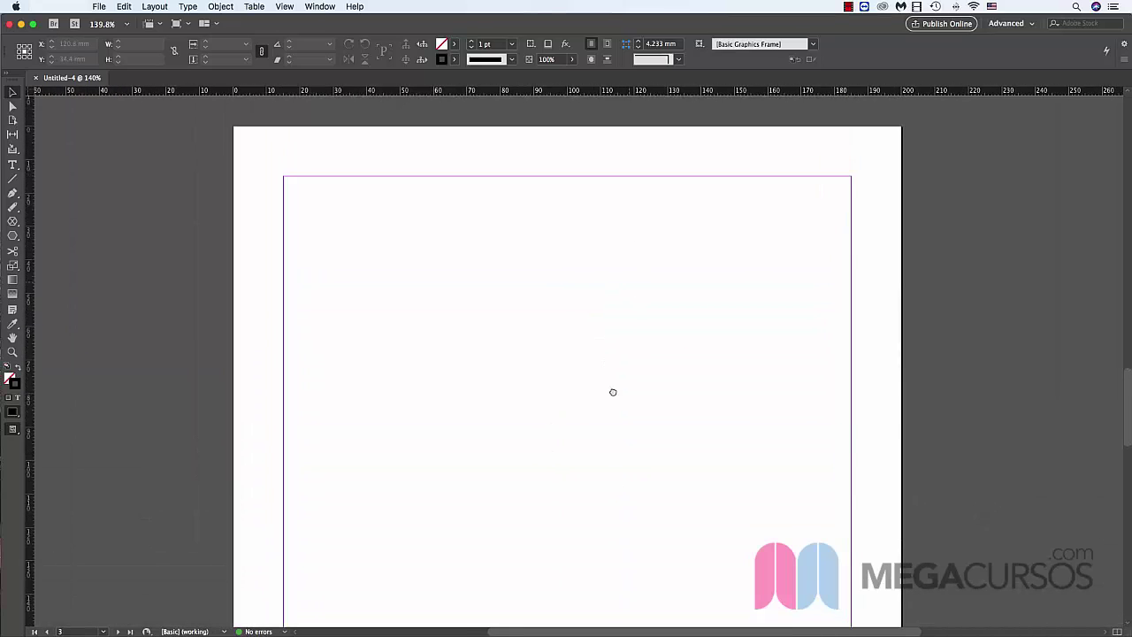
{"action": "scroll", "coordinate": [589, 442], "scroll_direction": "right", "scroll_amount": 3}
{"action": "scroll", "coordinate": [584, 495], "scroll_direction": "up", "scroll_amount": 20}
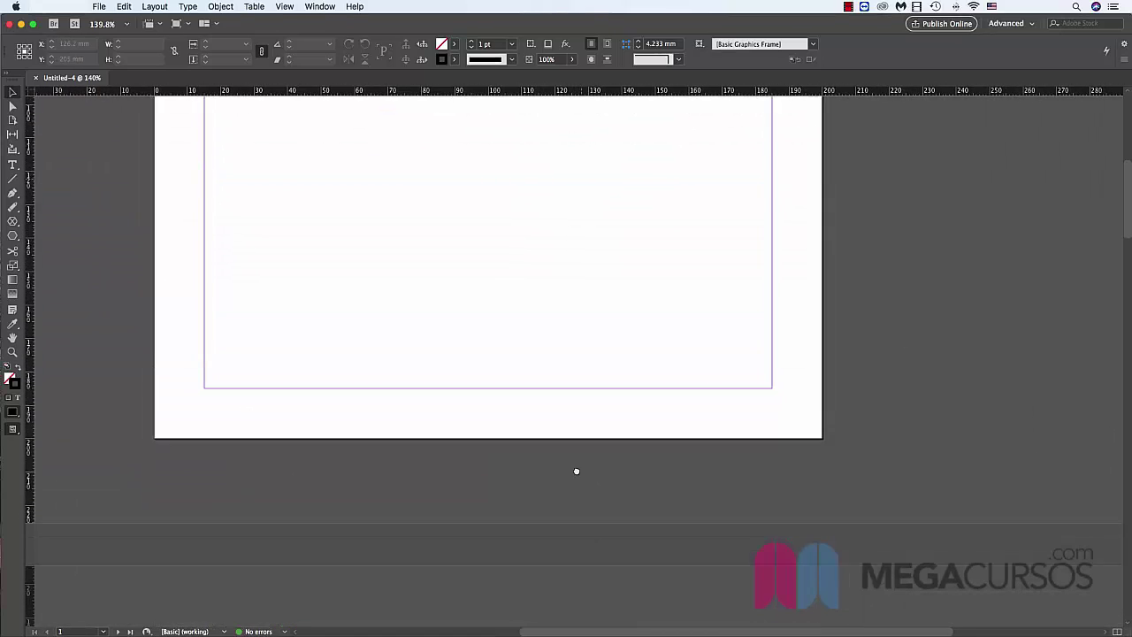
Pan across the first page in every direction at 139.8% magnification
{"action": "scroll", "coordinate": [584, 277], "scroll_direction": "down", "scroll_amount": 4}
{"action": "scroll", "coordinate": [583, 278], "scroll_direction": "left", "scroll_amount": 6}
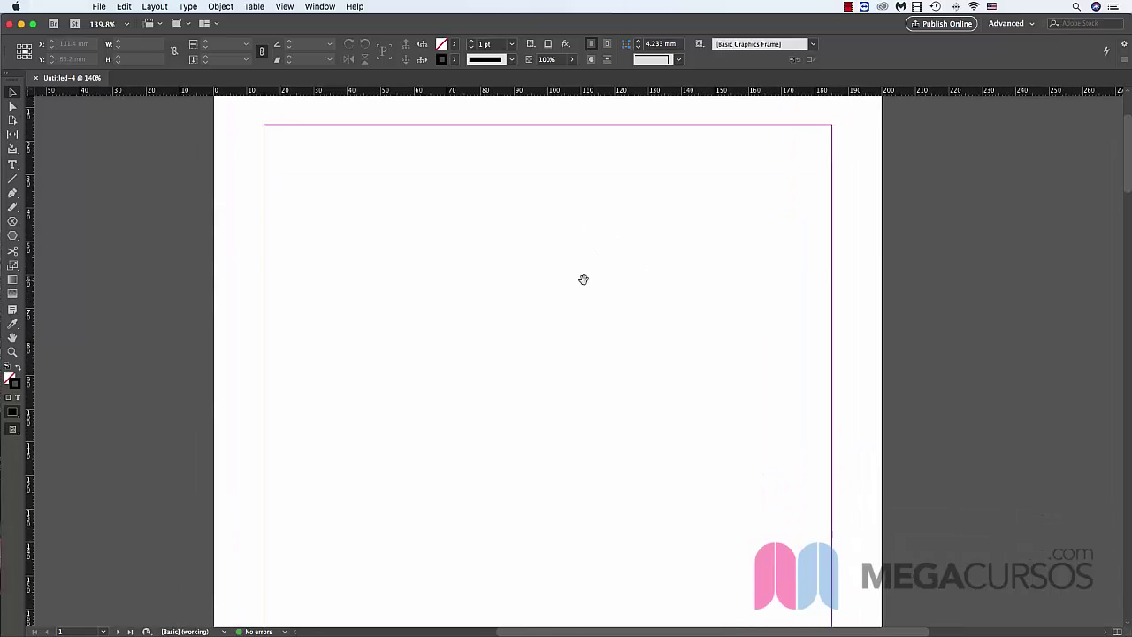
{"action": "scroll", "coordinate": [720, 218], "scroll_direction": "right", "scroll_amount": 7}
{"action": "scroll", "coordinate": [605, 359], "scroll_direction": "down", "scroll_amount": 2}
{"action": "scroll", "coordinate": [606, 358], "scroll_direction": "left", "scroll_amount": 3}
{"action": "scroll", "coordinate": [634, 250], "scroll_direction": "up", "scroll_amount": 2}
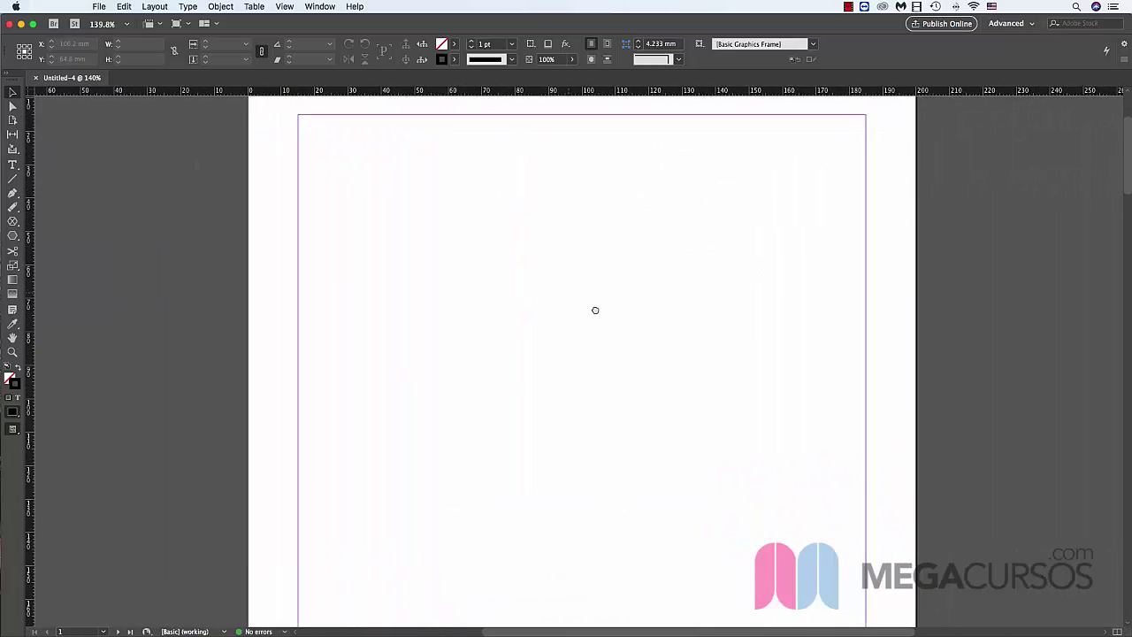
{"action": "scroll", "coordinate": [593, 310], "scroll_direction": "down", "scroll_amount": 8}
{"action": "scroll", "coordinate": [579, 154], "scroll_direction": "left", "scroll_amount": 12}
{"action": "scroll", "coordinate": [336, 200], "scroll_direction": "up", "scroll_amount": 3}
{"action": "scroll", "coordinate": [336, 200], "scroll_direction": "right", "scroll_amount": 15}
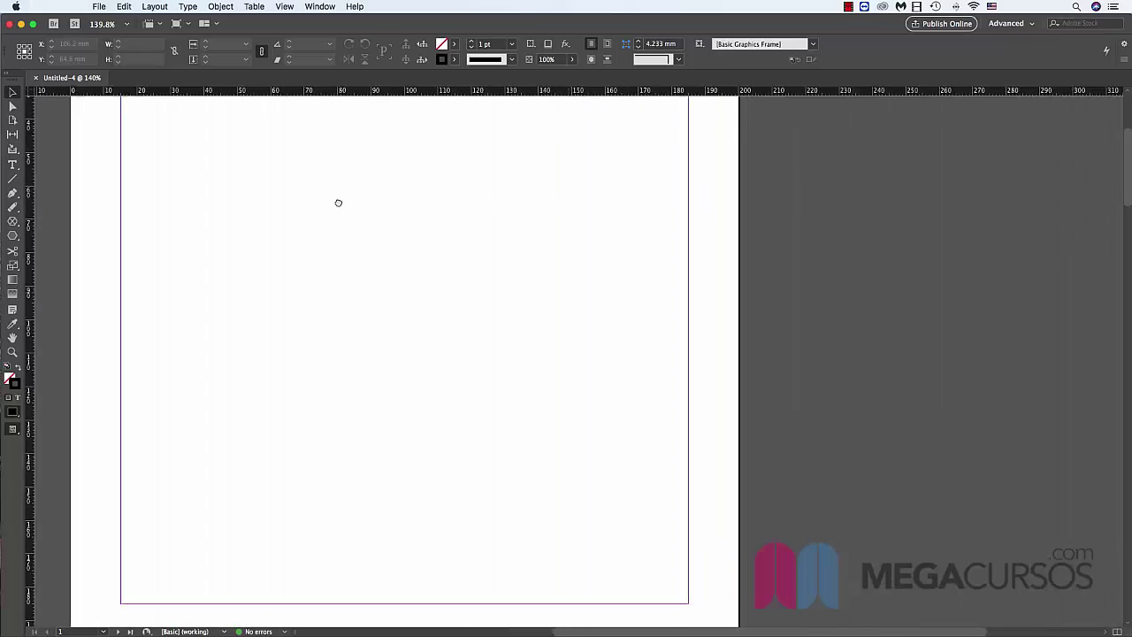
Pan up to the first page's upper edge and back down to its middle with the temporary Hand tool
{"action": "scroll", "coordinate": [310, 203], "scroll_direction": "left", "scroll_amount": 2}
{"action": "scroll", "coordinate": [311, 203], "scroll_direction": "down", "scroll_amount": 3}
{"action": "scroll", "coordinate": [483, 134], "scroll_direction": "up", "scroll_amount": 10}
{"action": "scroll", "coordinate": [482, 133], "scroll_direction": "left", "scroll_amount": 3}
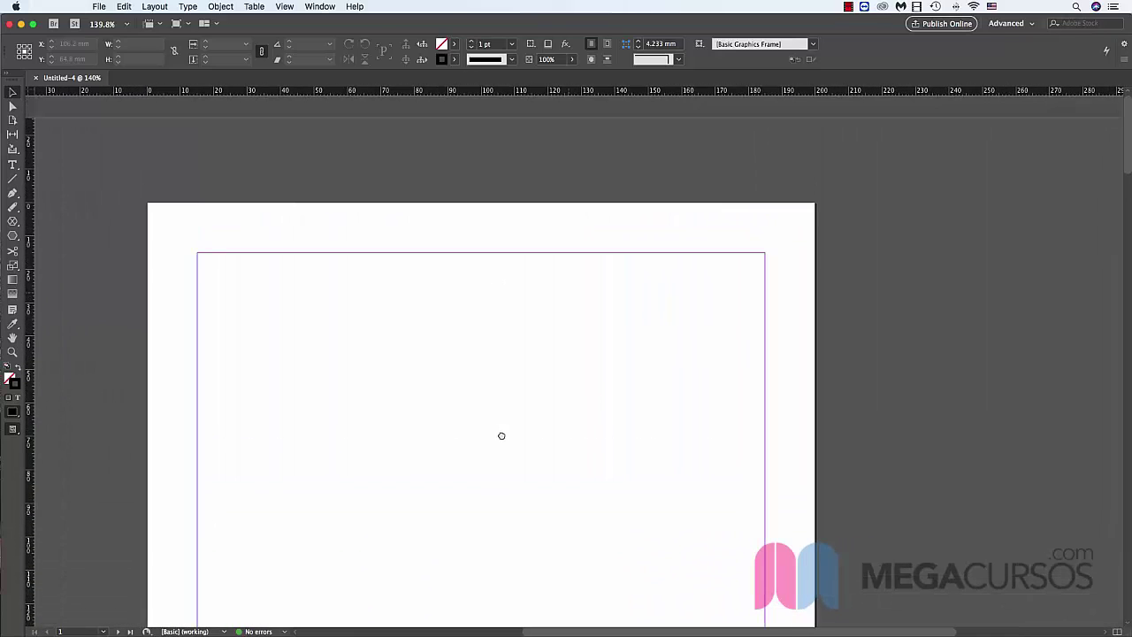
{"action": "scroll", "coordinate": [500, 435], "scroll_direction": "down", "scroll_amount": 2}
{"action": "scroll", "coordinate": [545, 287], "scroll_direction": "left", "scroll_amount": 3}
{"action": "scroll", "coordinate": [545, 286], "scroll_direction": "down", "scroll_amount": 10}
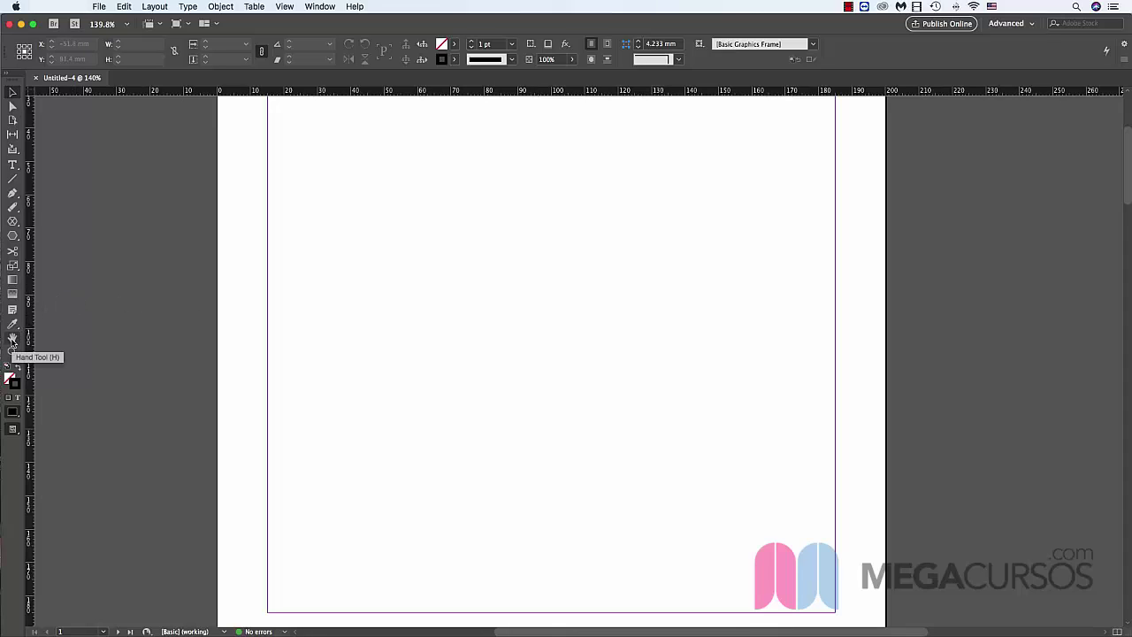
Pan from the first page towards the second and back to the first page's upper margin with the Hand tool
{"action": "left_click", "coordinate": [12, 338]}
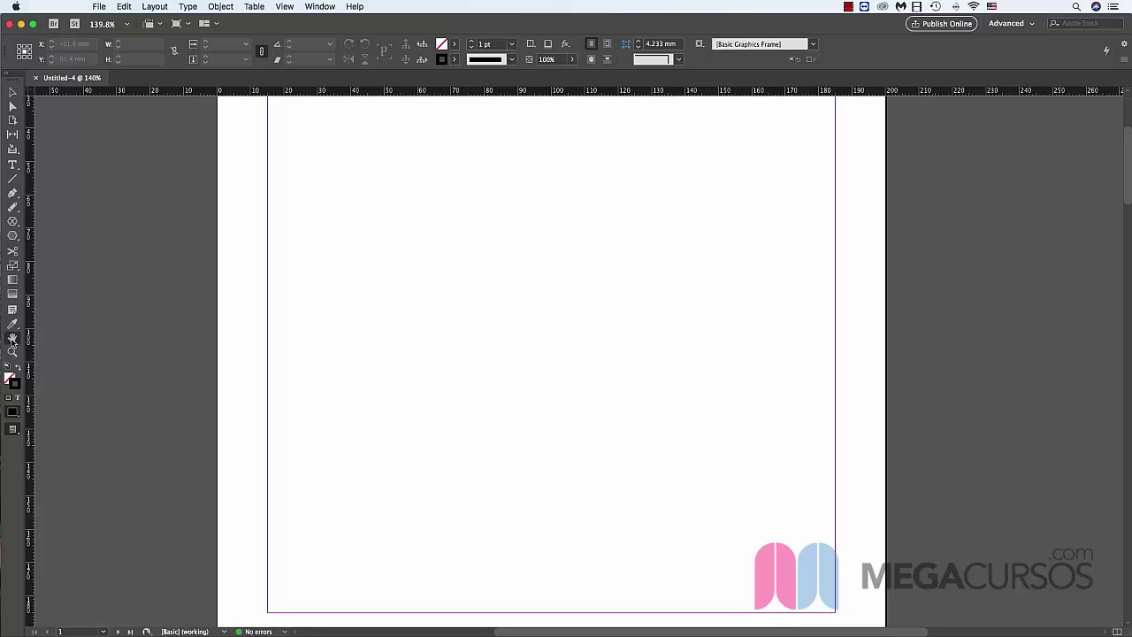
{"action": "left_click_drag", "start_coordinate": [578, 333], "coordinate": [611, 287]}
{"action": "scroll", "coordinate": [611, 288], "scroll_direction": "down", "scroll_amount": 5}
{"action": "scroll", "coordinate": [642, 310], "scroll_direction": "right", "scroll_amount": 5}
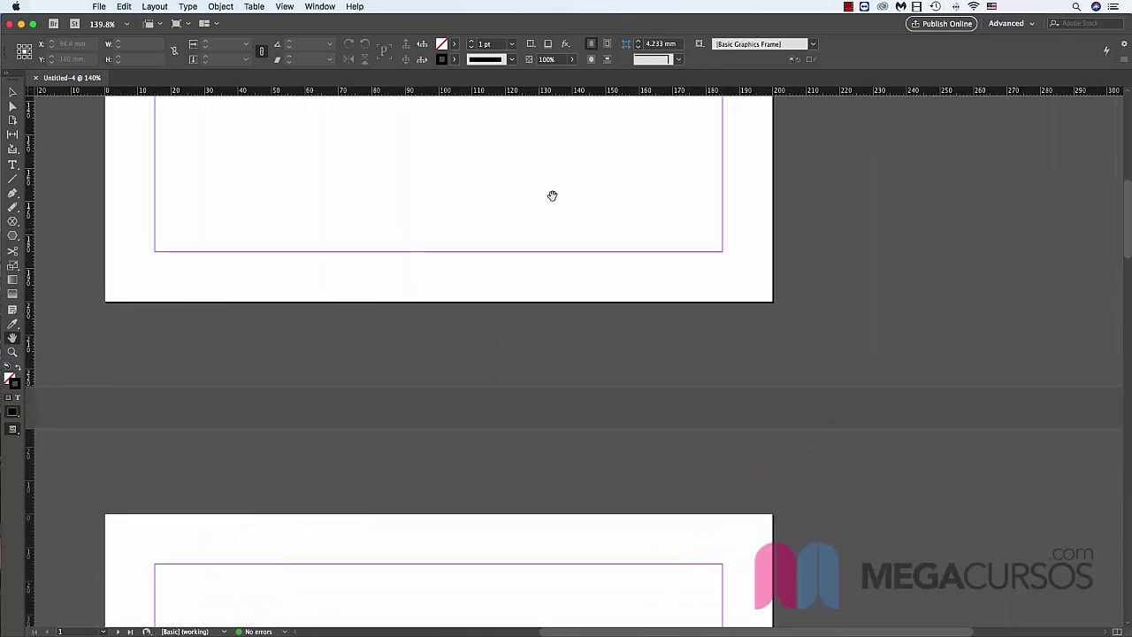
{"action": "left_click_drag", "start_coordinate": [551, 192], "coordinate": [528, 366]}
{"action": "left_click_drag", "start_coordinate": [510, 203], "coordinate": [571, 371]}
{"action": "scroll", "coordinate": [571, 330], "scroll_direction": "left", "scroll_amount": 3}
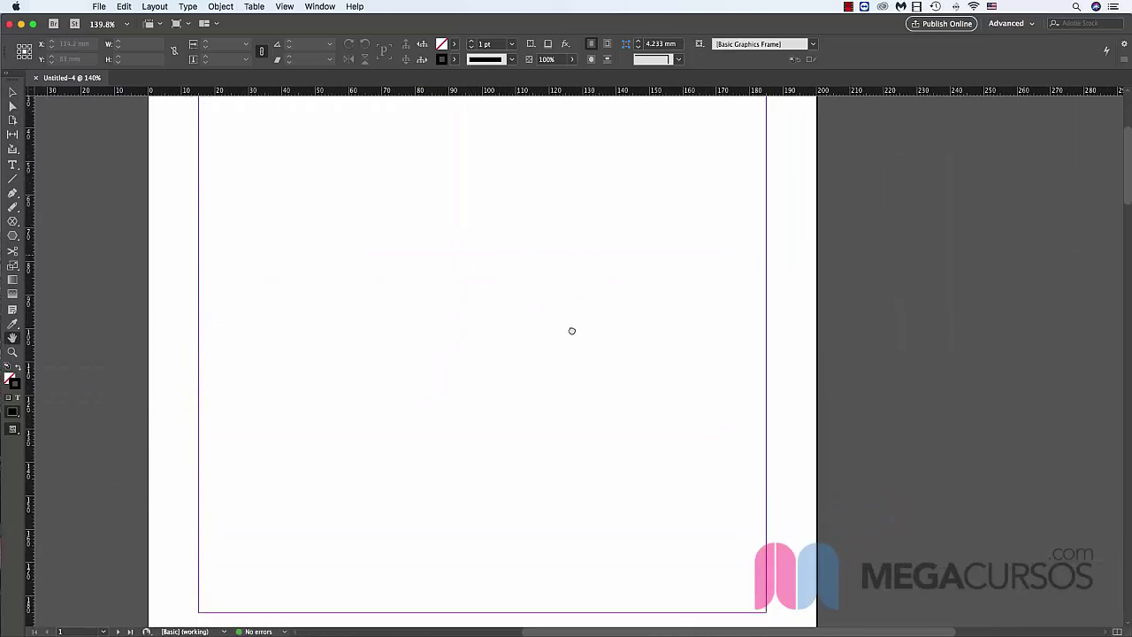
{"action": "scroll", "coordinate": [571, 331], "scroll_direction": "up", "scroll_amount": 10}
{"action": "left_click_drag", "start_coordinate": [505, 202], "coordinate": [509, 275]}
{"action": "scroll", "coordinate": [509, 275], "scroll_direction": "up", "scroll_amount": 2}
{"action": "scroll", "coordinate": [520, 363], "scroll_direction": "down", "scroll_amount": 5}
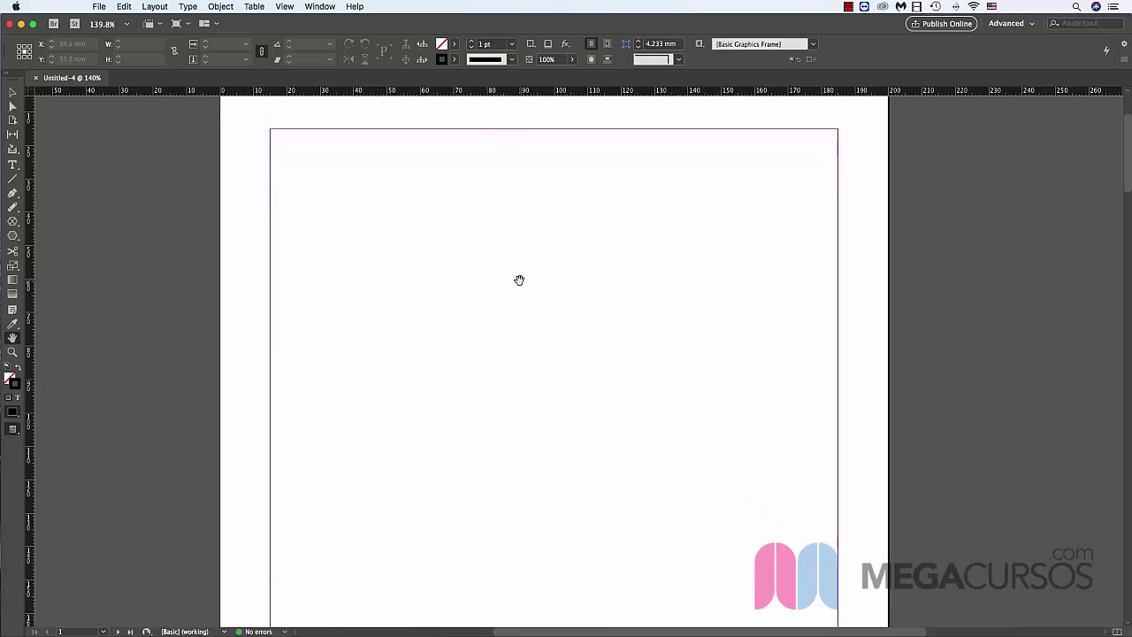
{"action": "scroll", "coordinate": [519, 328], "scroll_direction": "down", "scroll_amount": 2}
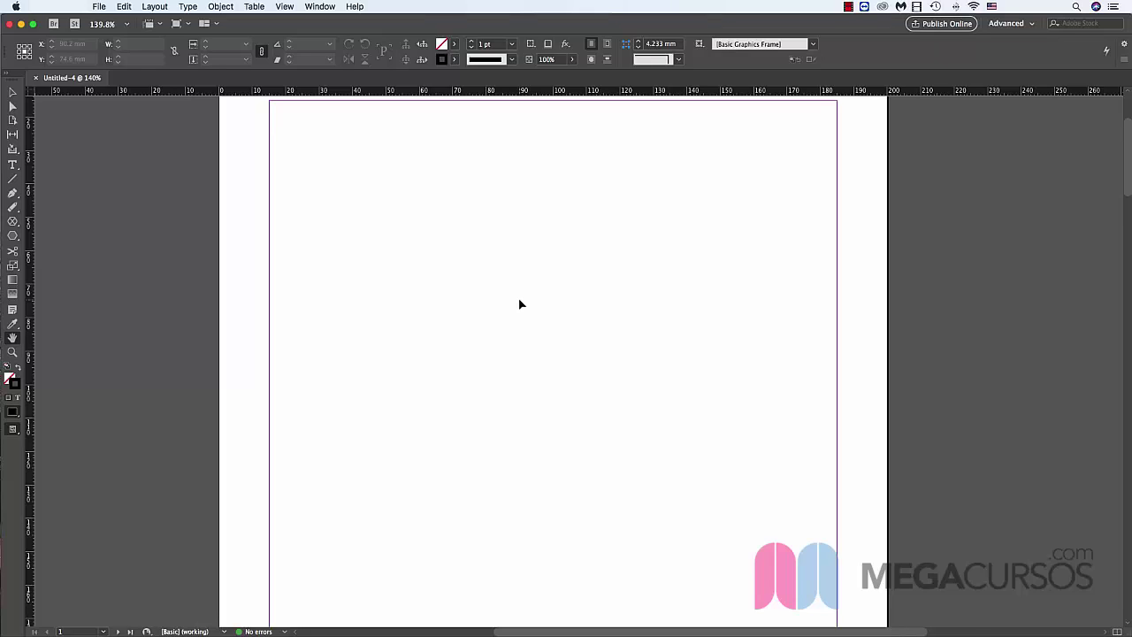
Fit the first page in the window and switch back to the Selection tool
{"action": "key", "text": "super+0"}
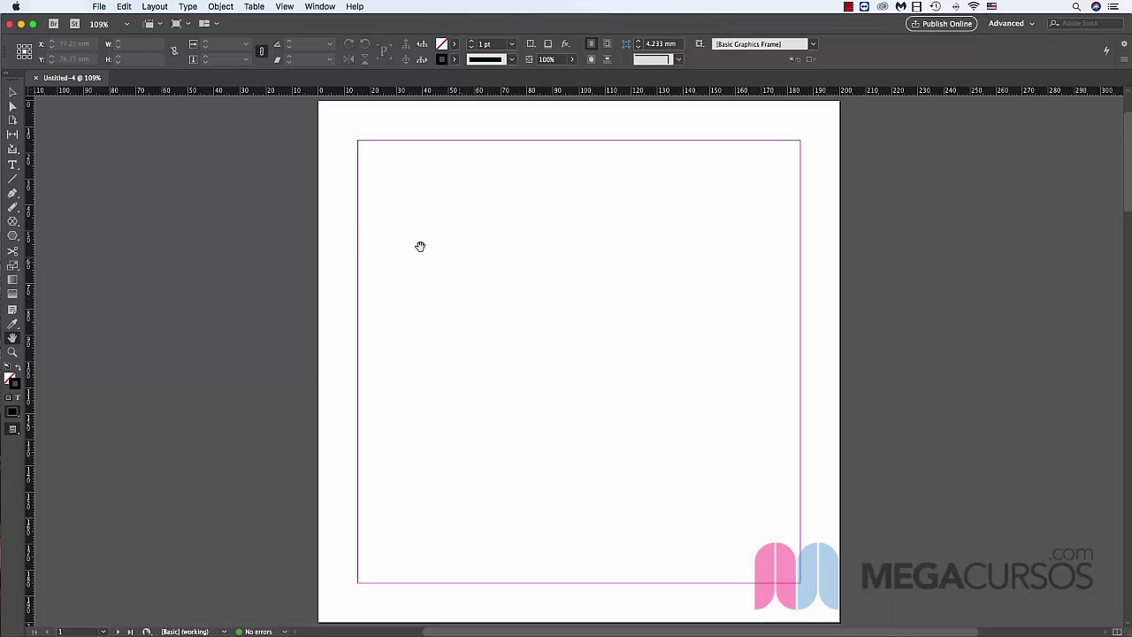
{"action": "left_click", "coordinate": [14, 92]}
{"action": "scroll", "coordinate": [204, 116], "scroll_direction": "right", "scroll_amount": 1}
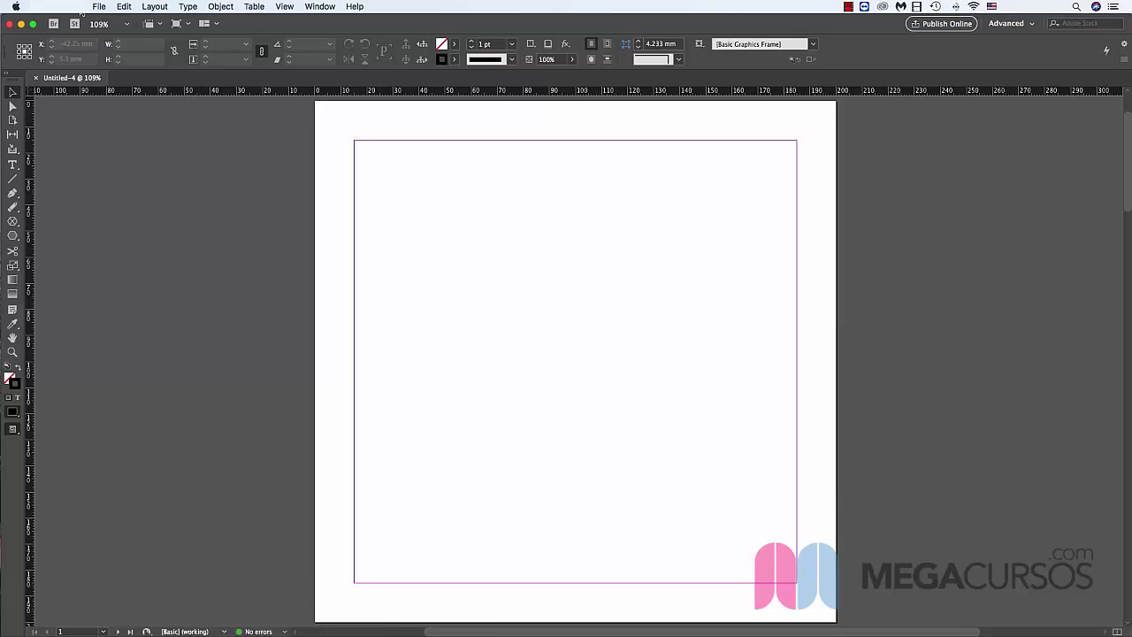
Set the horizontal and vertical ruler units to Centimetres in the Units & Increments preferences, keeping Points for strokes
{"action": "left_click", "coordinate": [16, 6]}
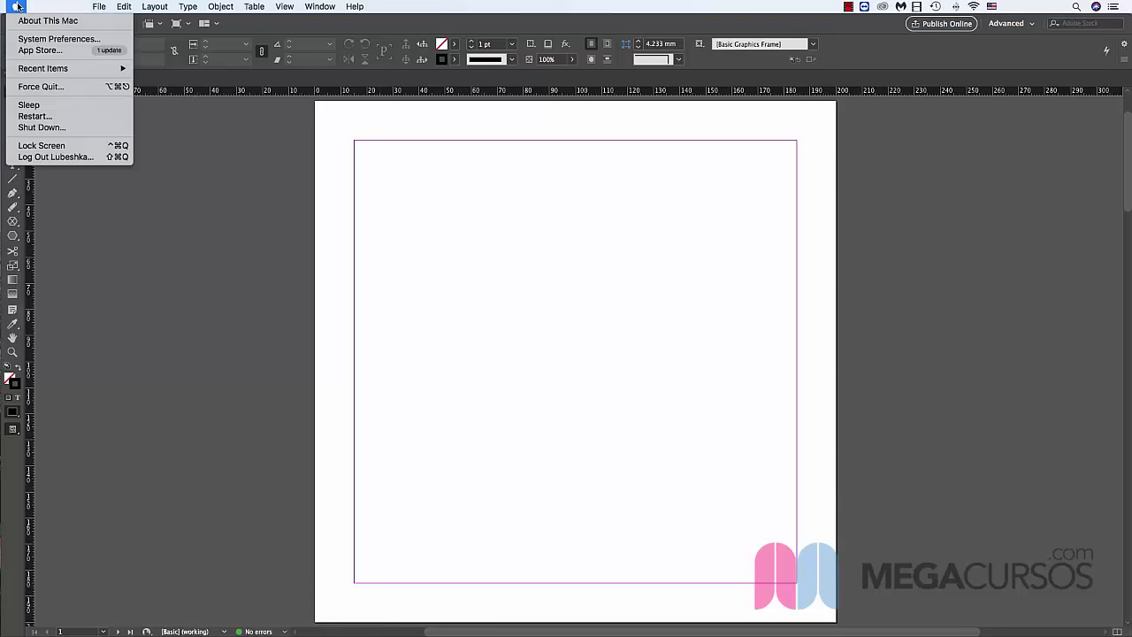
{"action": "mouse_move", "coordinate": [55, 6]}
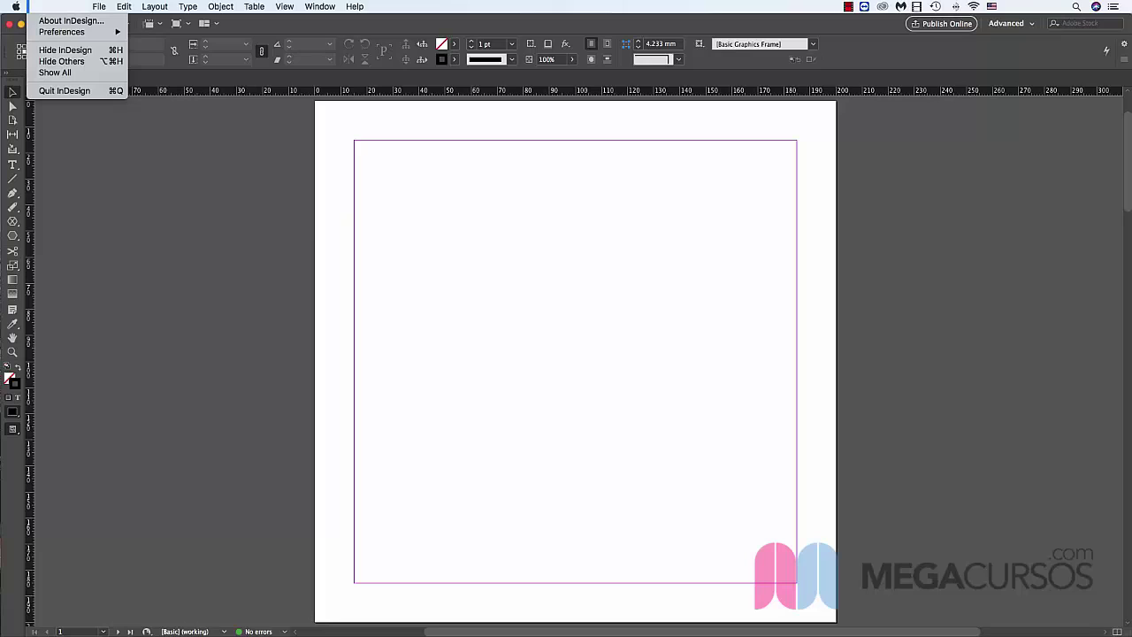
{"action": "mouse_move", "coordinate": [53, 33]}
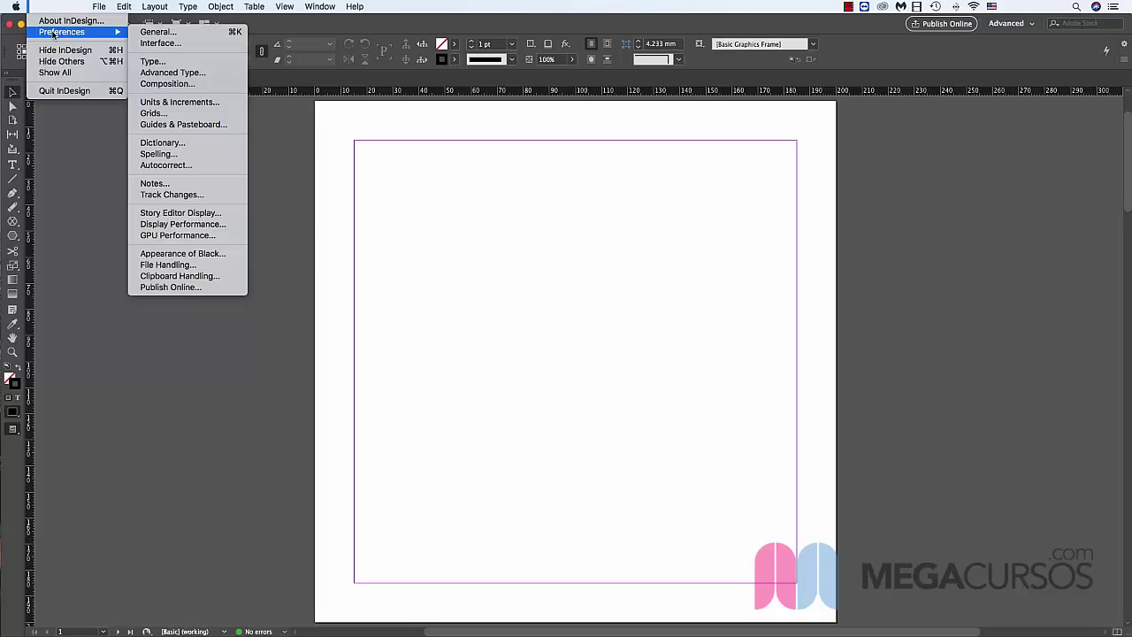
{"action": "left_click", "coordinate": [176, 104]}
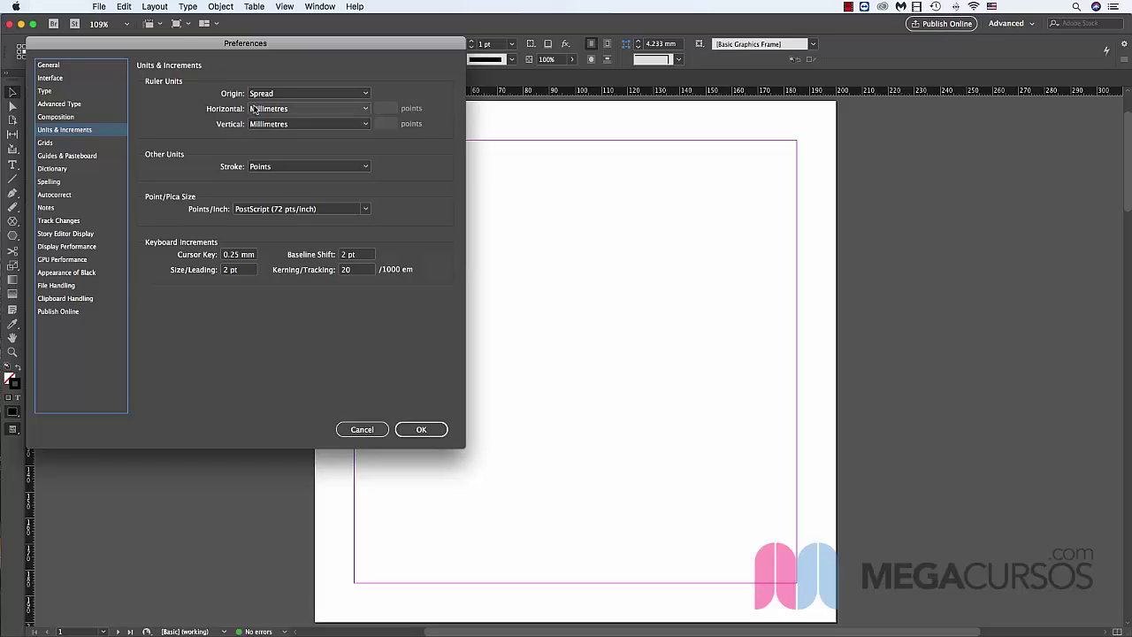
{"action": "left_click", "coordinate": [295, 111]}
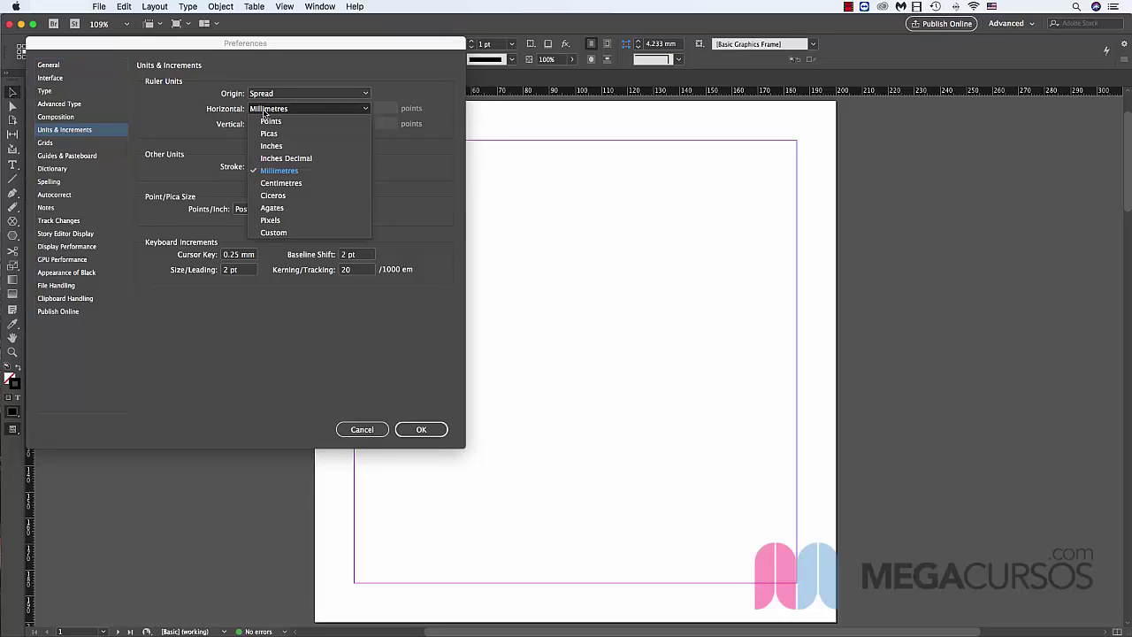
{"action": "left_click", "coordinate": [281, 183]}
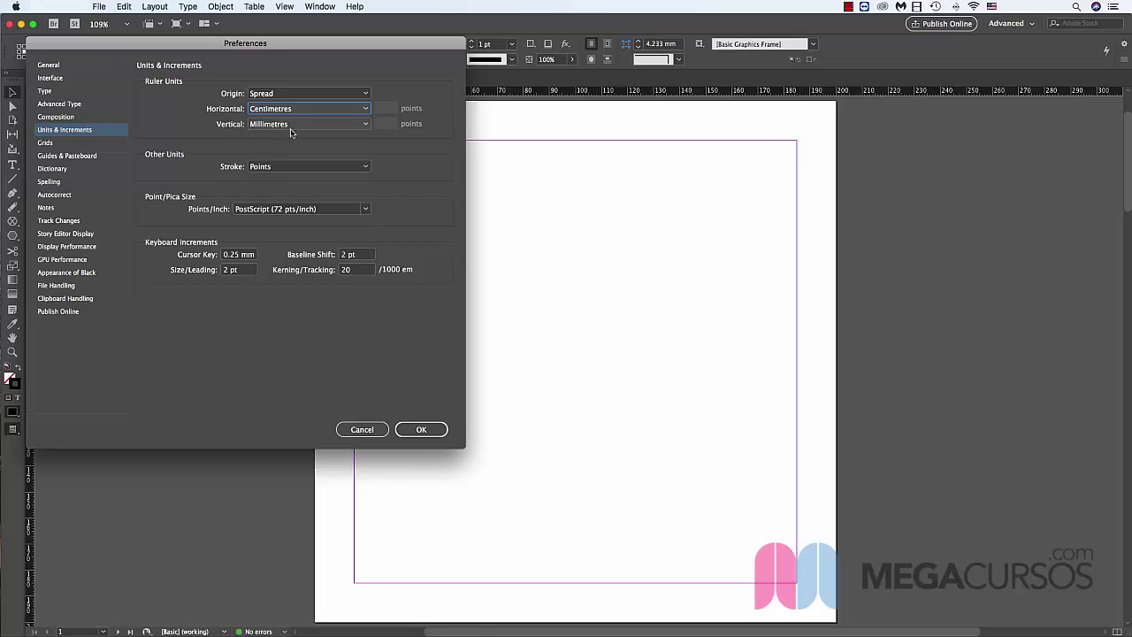
{"action": "left_click", "coordinate": [299, 126]}
{"action": "left_click", "coordinate": [294, 198]}
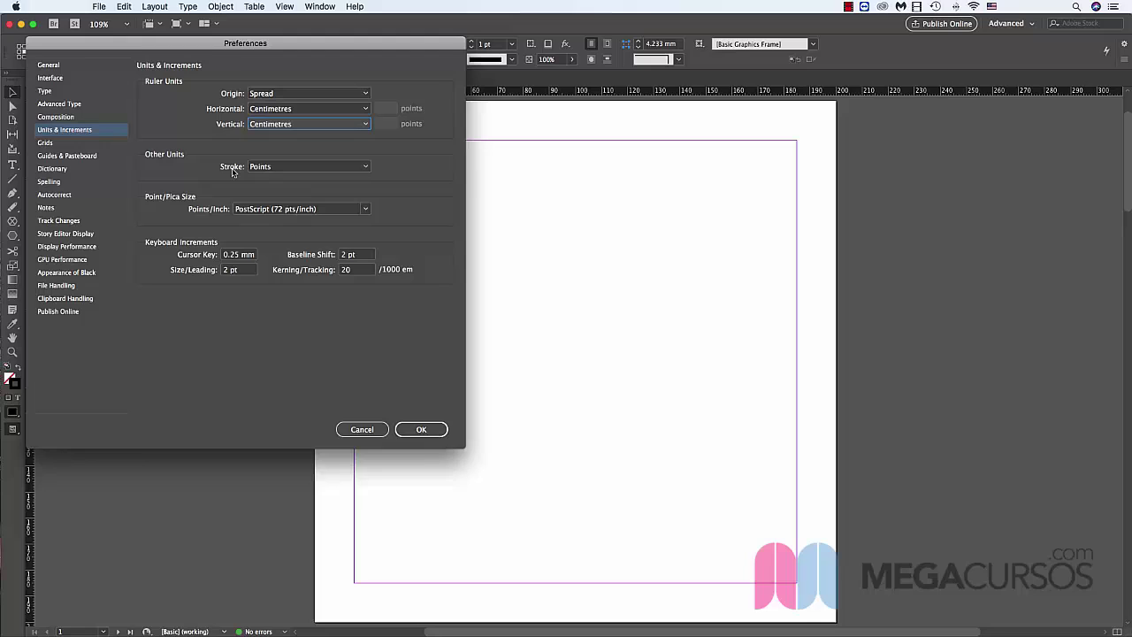
{"action": "left_click", "coordinate": [296, 168]}
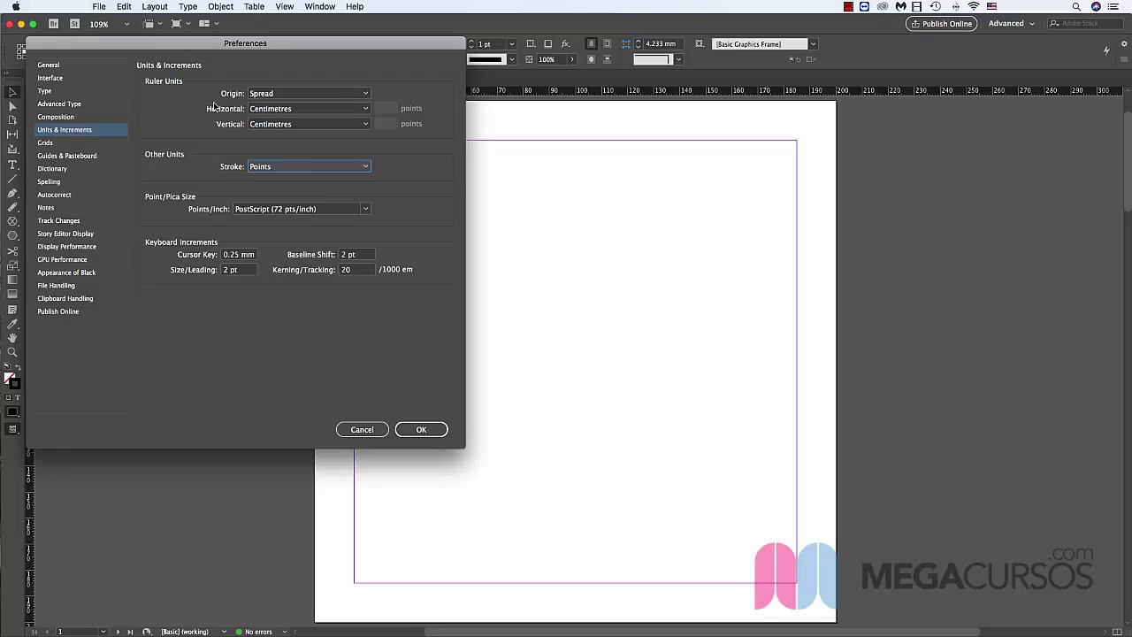
{"action": "left_click", "coordinate": [433, 430]}
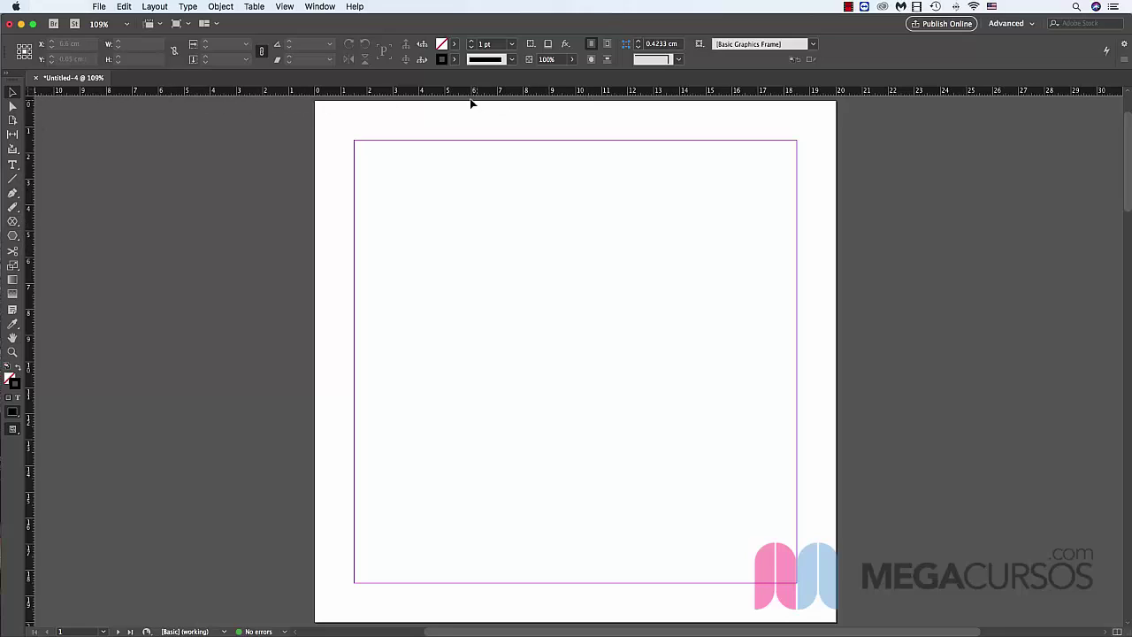
Place a horizontal guide at about 5.2 cm and a vertical guide at about 7.65 cm on the first page
{"action": "left_click_drag", "start_coordinate": [471, 91], "coordinate": [472, 237]}
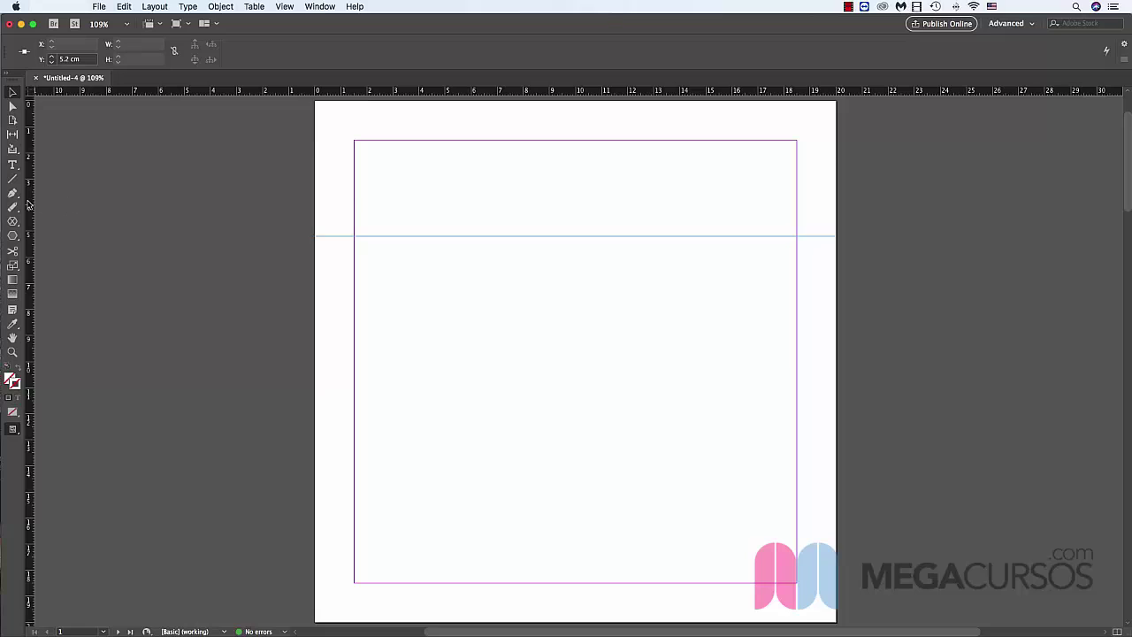
{"action": "left_click_drag", "start_coordinate": [27, 204], "coordinate": [514, 219]}
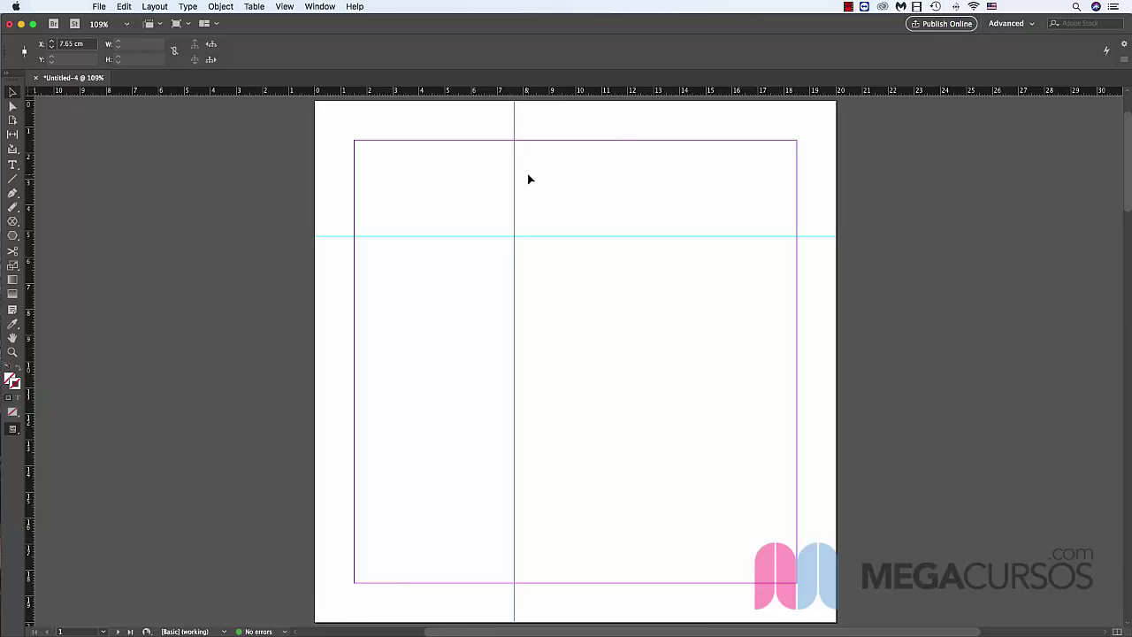
{"action": "left_click", "coordinate": [503, 184]}
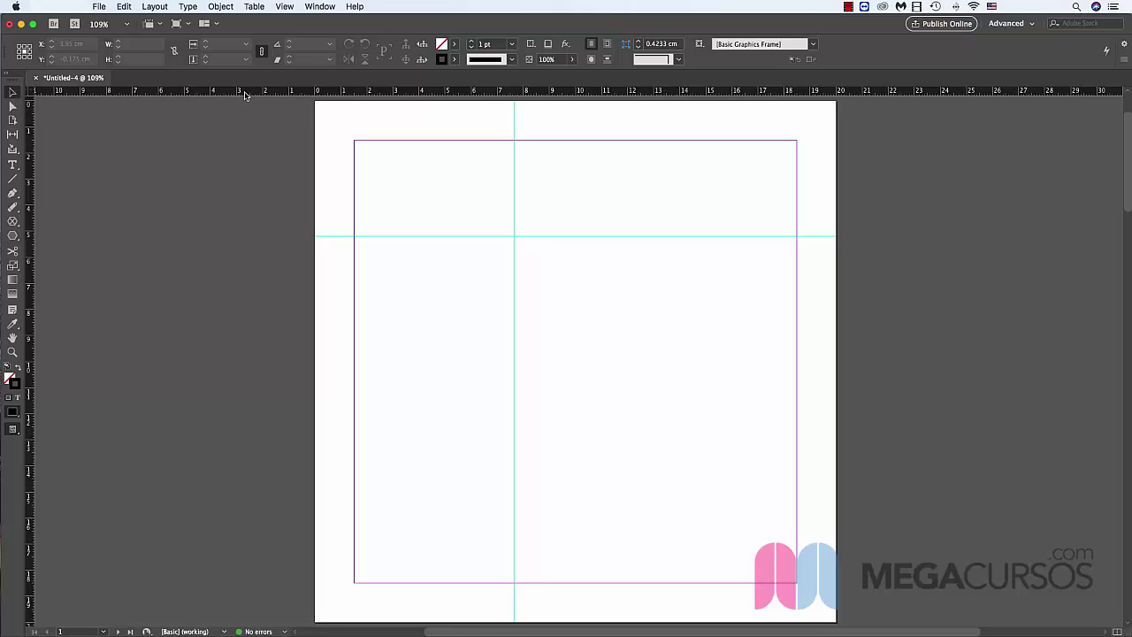
Check the horizontal ruler's unit options and switch the vertical ruler to Millimetres
{"action": "right_click", "coordinate": [394, 92]}
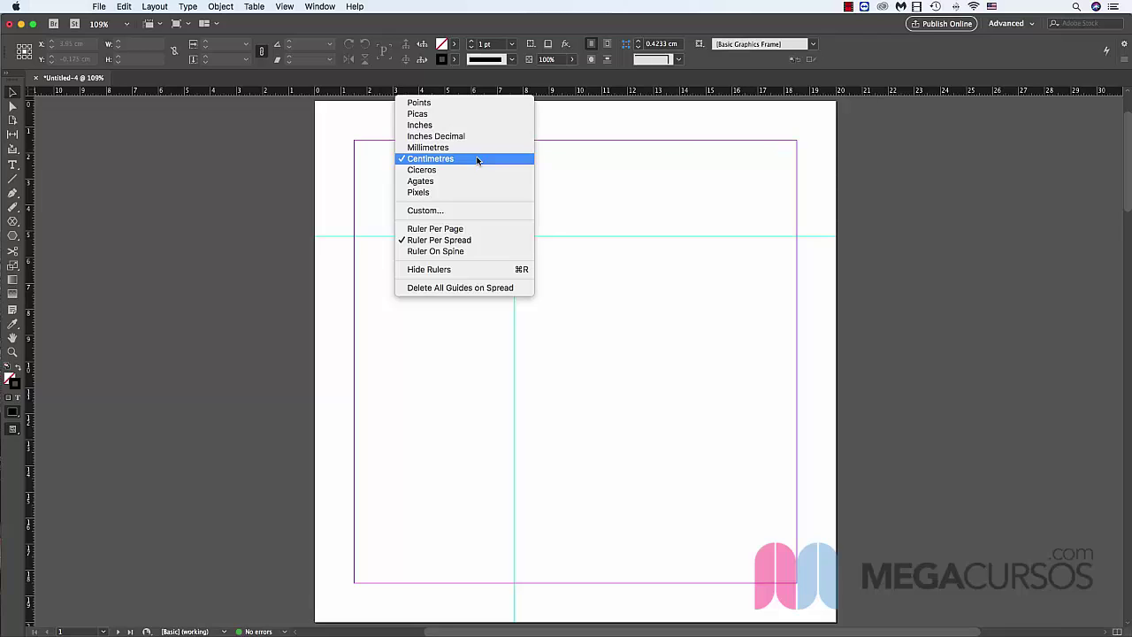
{"action": "left_click", "coordinate": [31, 150]}
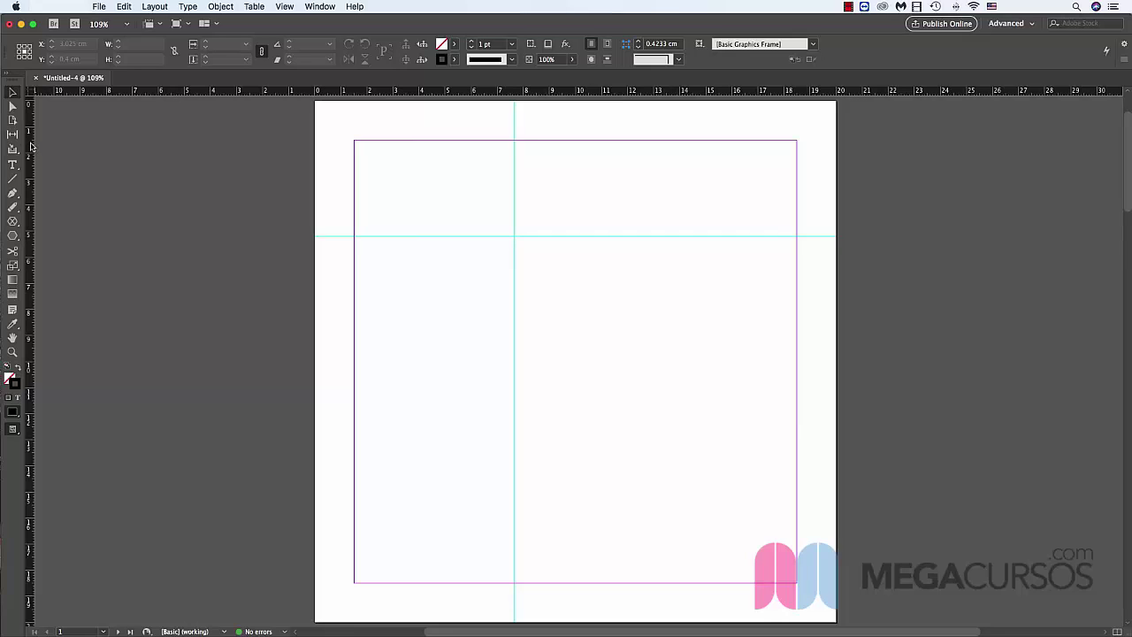
{"action": "right_click", "coordinate": [30, 146]}
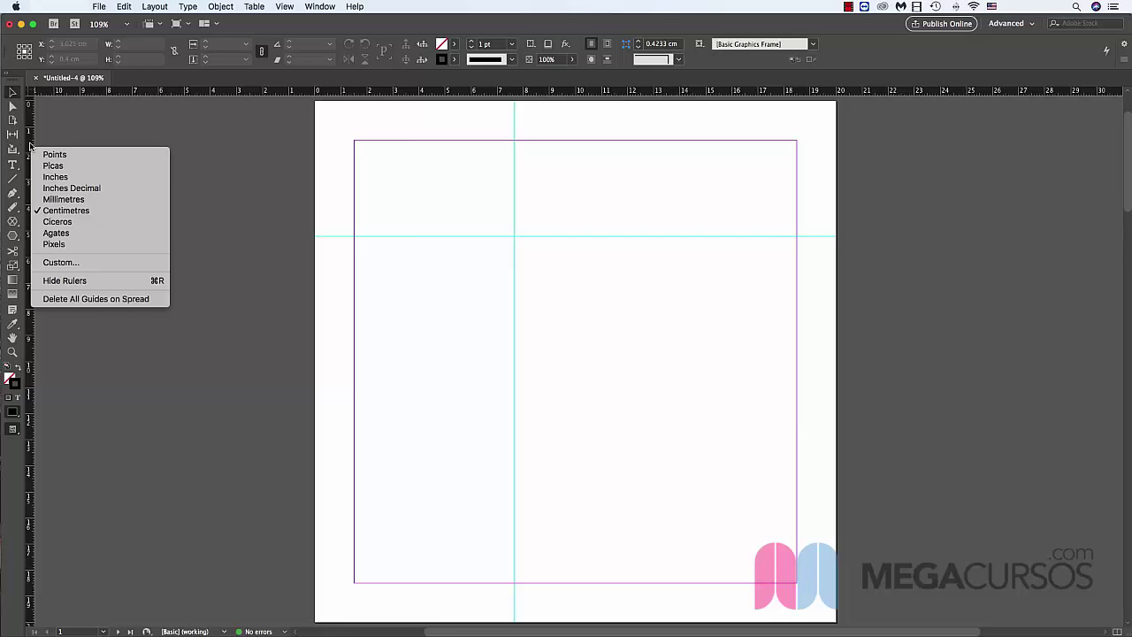
{"action": "left_click", "coordinate": [90, 199]}
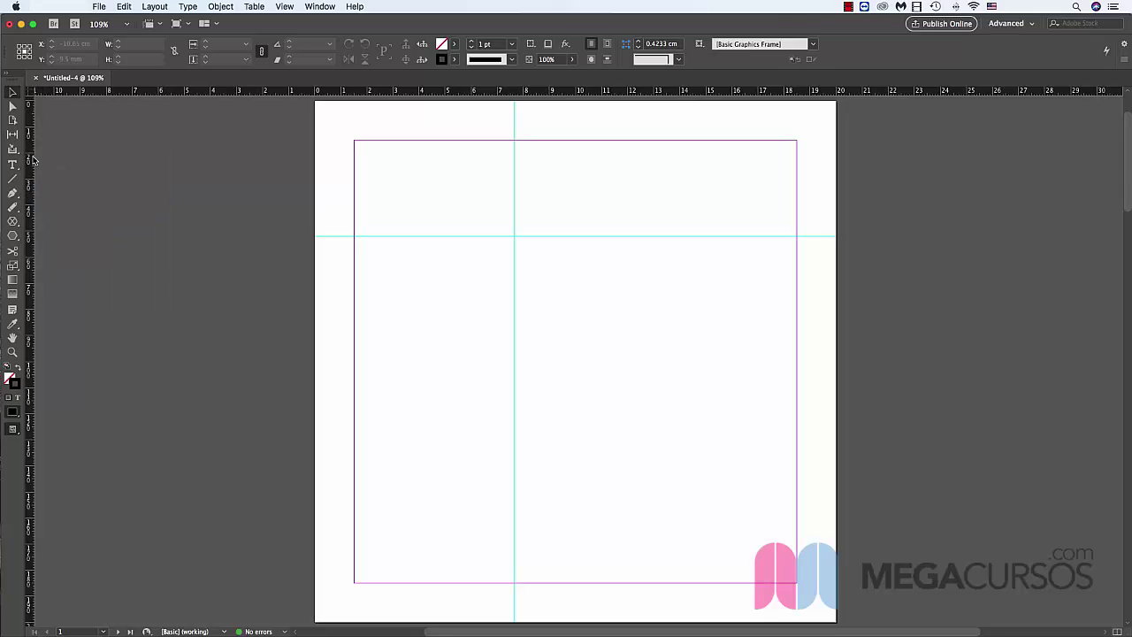
Compare the unit options of both rulers and return the vertical ruler to Centimetres
{"action": "right_click", "coordinate": [31, 156]}
{"action": "right_click", "coordinate": [192, 92]}
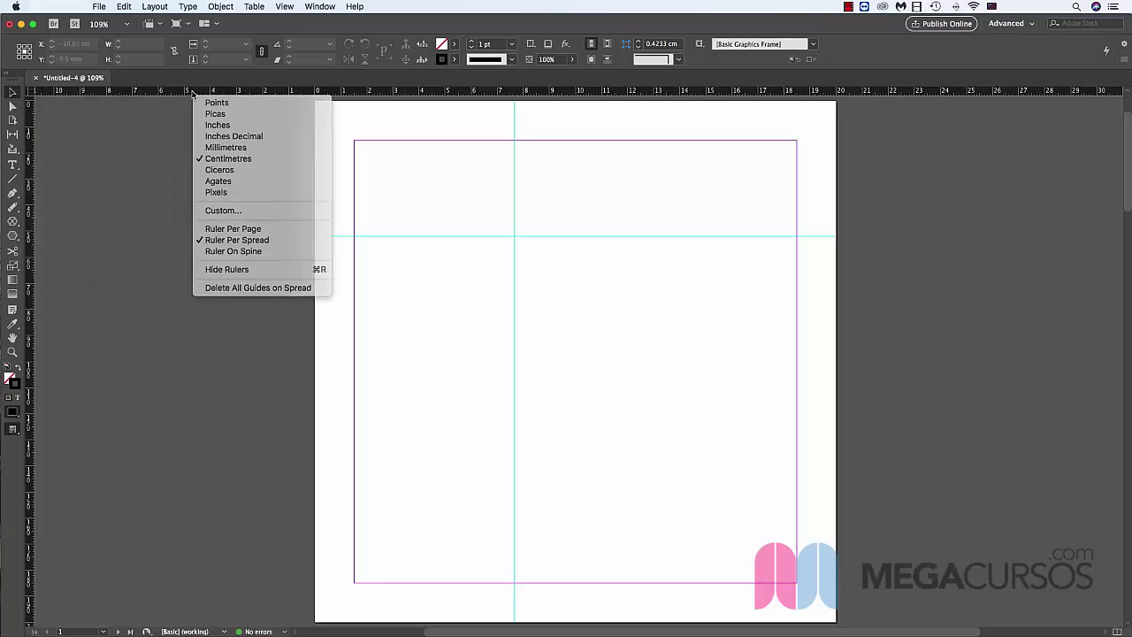
{"action": "left_click", "coordinate": [192, 92]}
{"action": "right_click", "coordinate": [192, 92]}
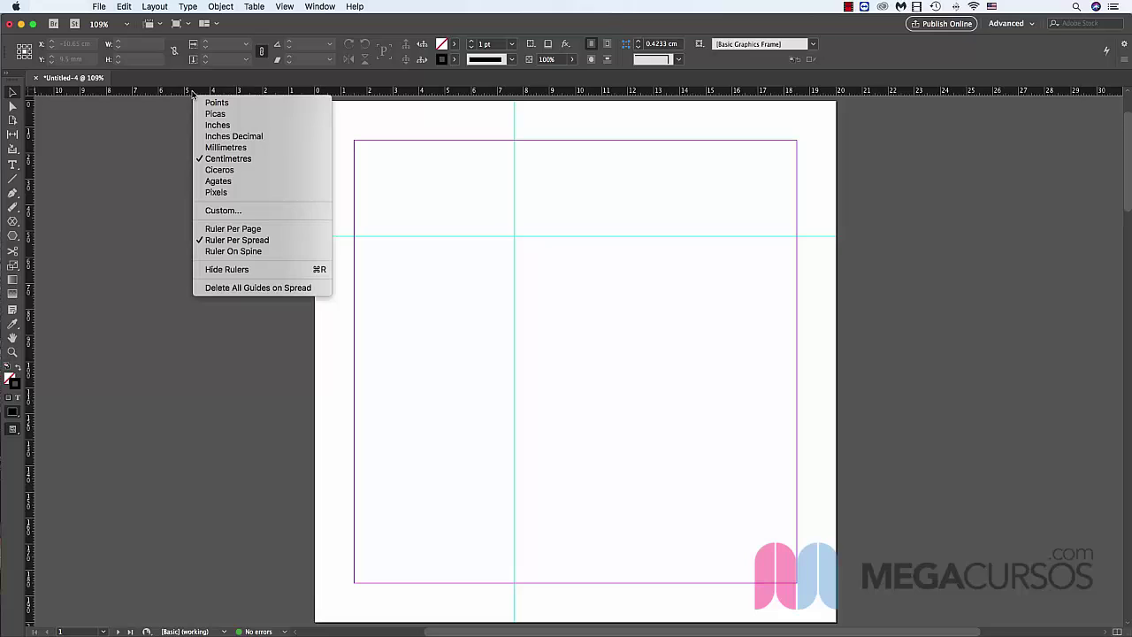
{"action": "right_click", "coordinate": [31, 157]}
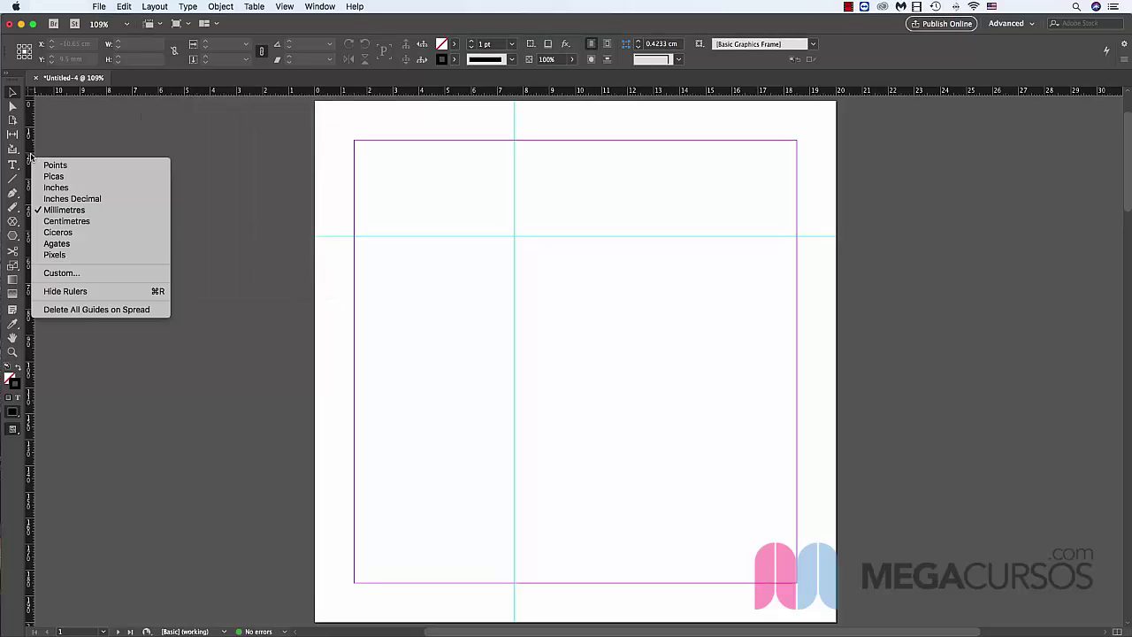
{"action": "left_click", "coordinate": [46, 218]}
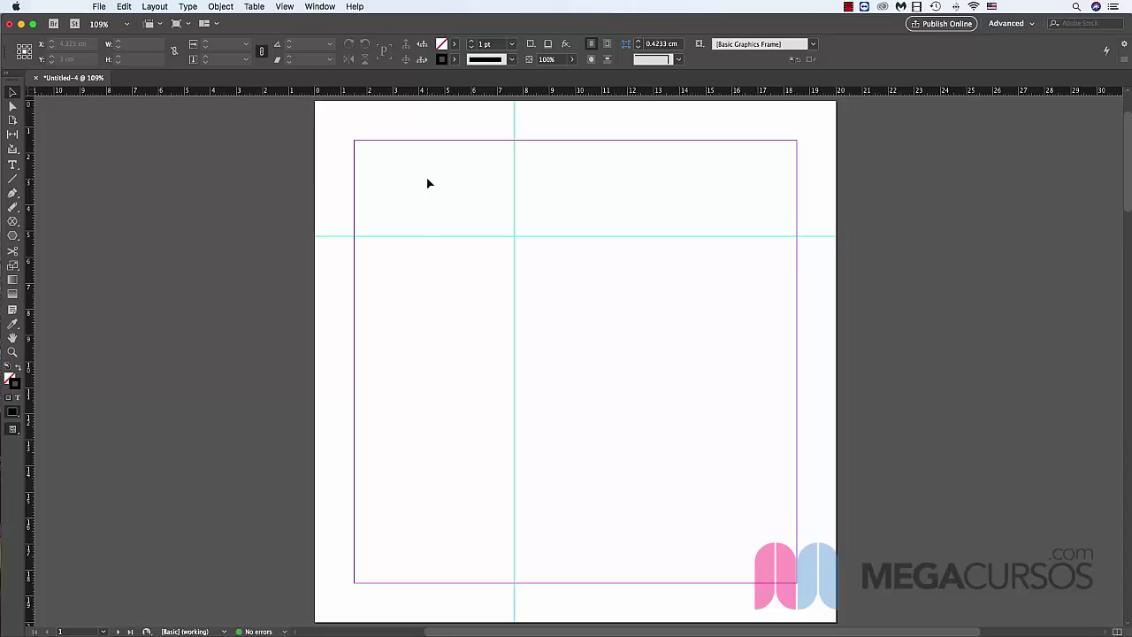
Activate the Gap tool and check that the Tools panel is enabled in the list of windows
{"action": "key", "text": "u"}
{"action": "left_click", "coordinate": [320, 8]}
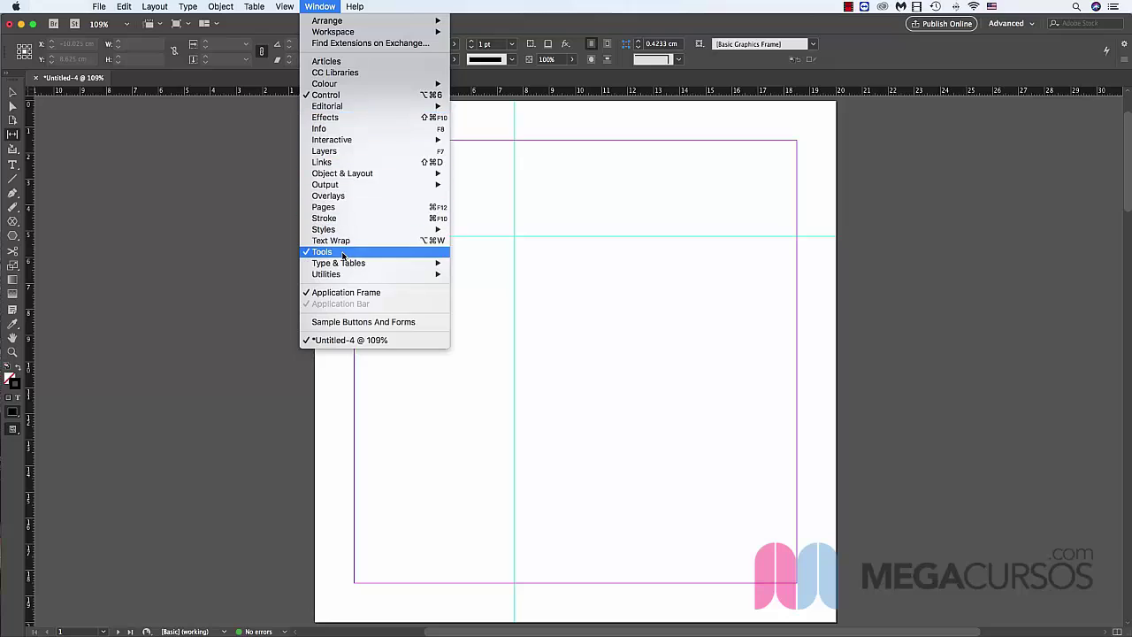
{"action": "left_click", "coordinate": [13, 81]}
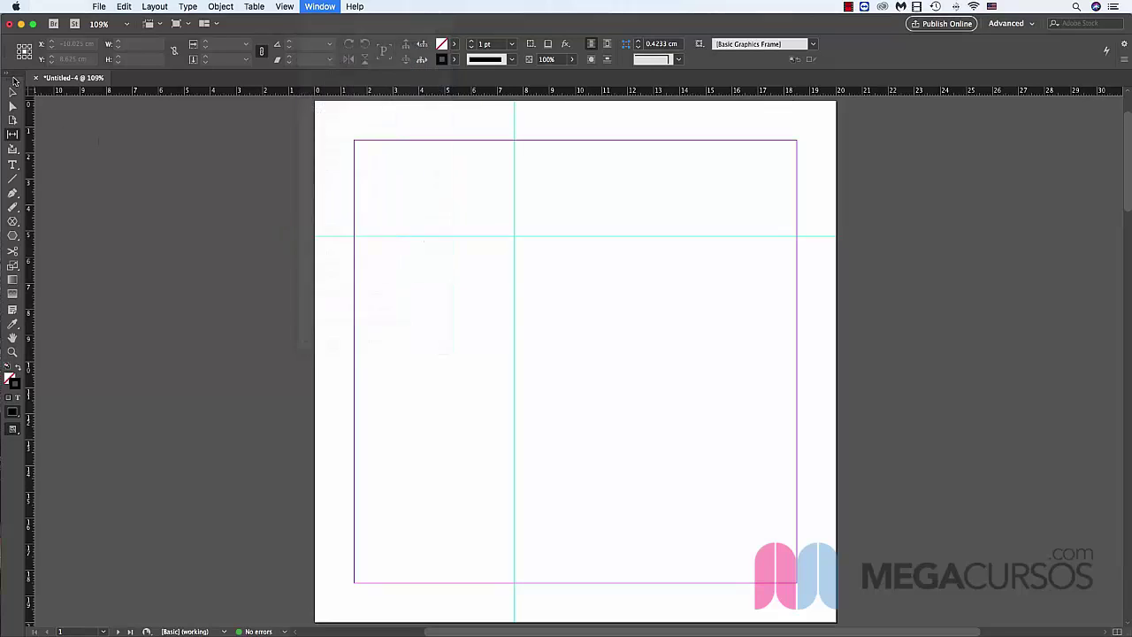
{"action": "left_click", "coordinate": [13, 133]}
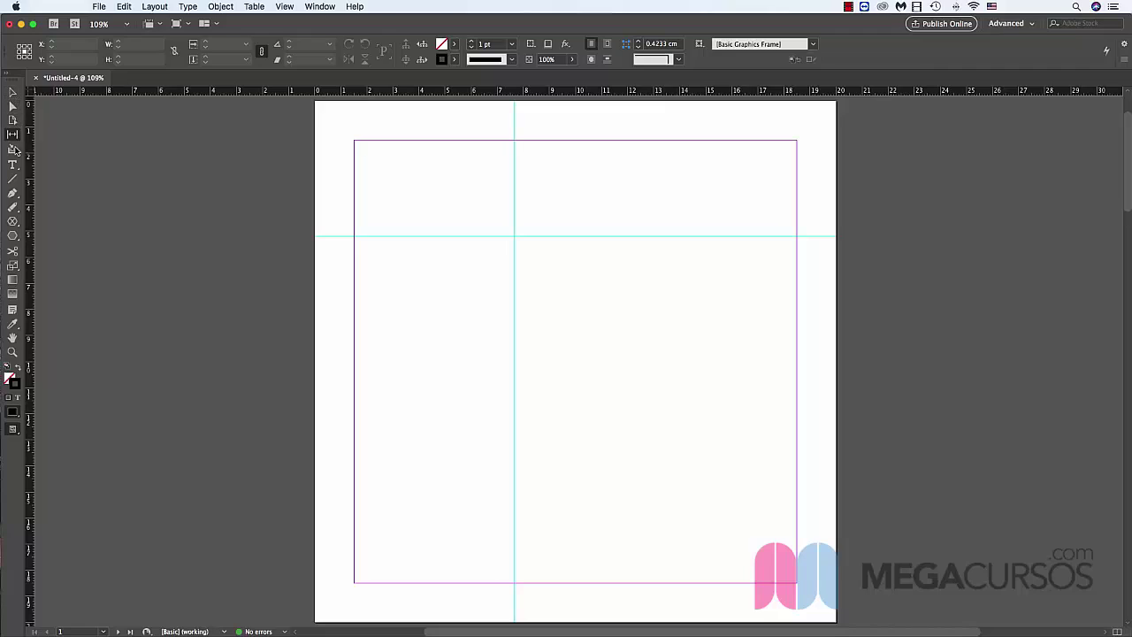
Zoom in to 1600% with the Zoom tool near the crossing of the vertical guide and the upper margin
{"action": "left_click", "coordinate": [13, 354]}
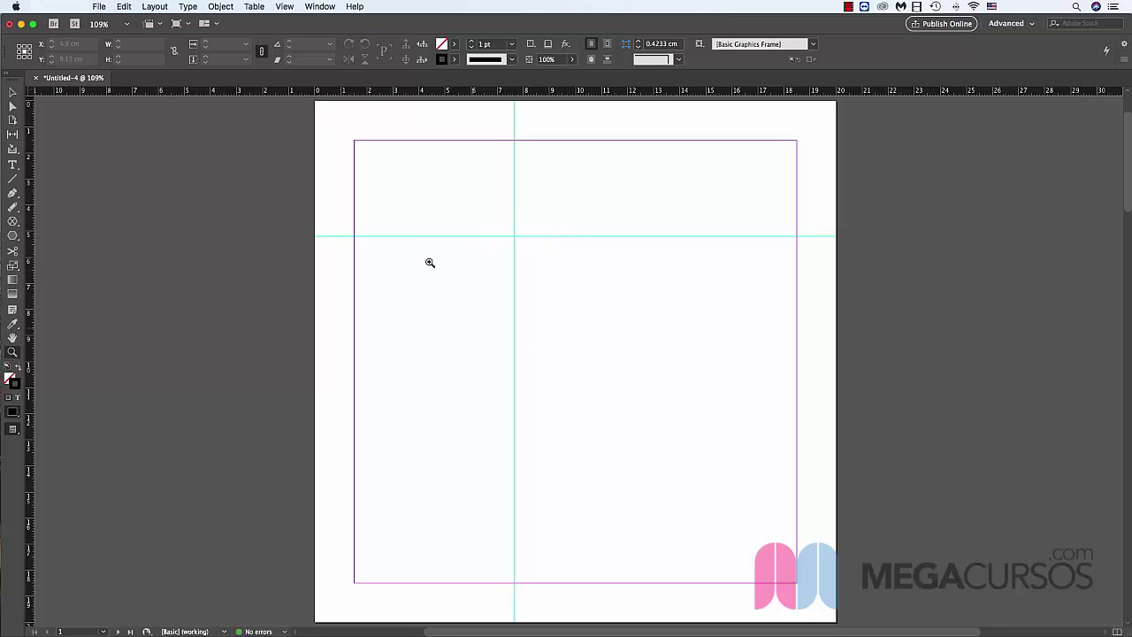
{"action": "left_click", "coordinate": [536, 225]}
{"action": "left_click", "coordinate": [544, 265]}
{"action": "left_click", "coordinate": [555, 286]}
{"action": "left_click", "coordinate": [601, 349]}
{"action": "left_click", "coordinate": [642, 377]}
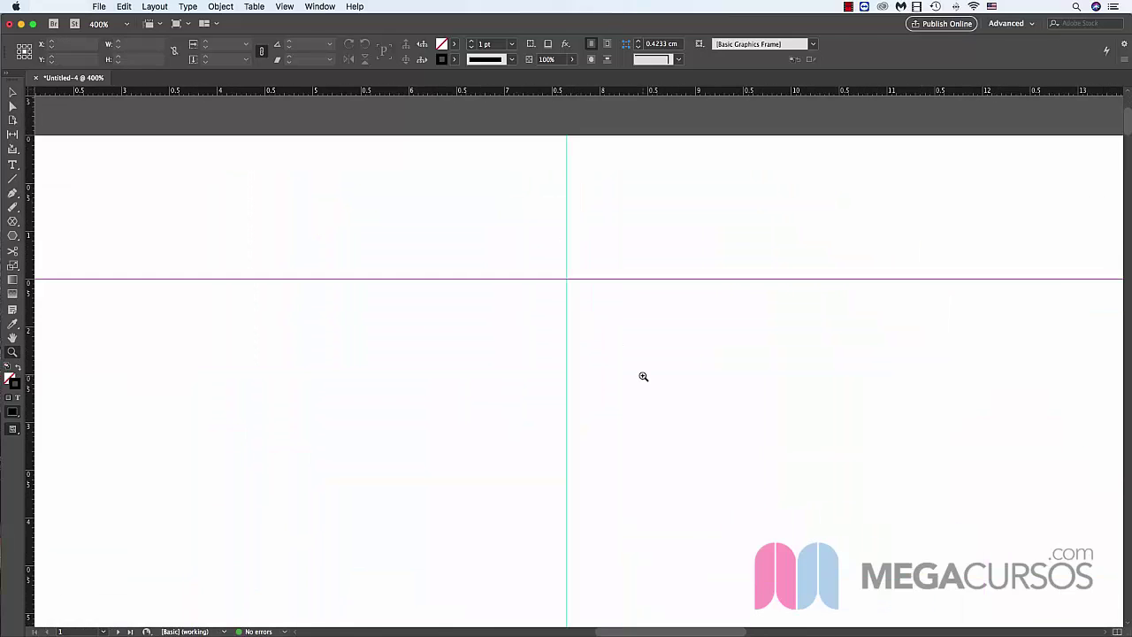
{"action": "left_click", "coordinate": [629, 346]}
{"action": "left_click", "coordinate": [558, 291]}
{"action": "left_click", "coordinate": [464, 273]}
{"action": "left_click", "coordinate": [447, 284]}
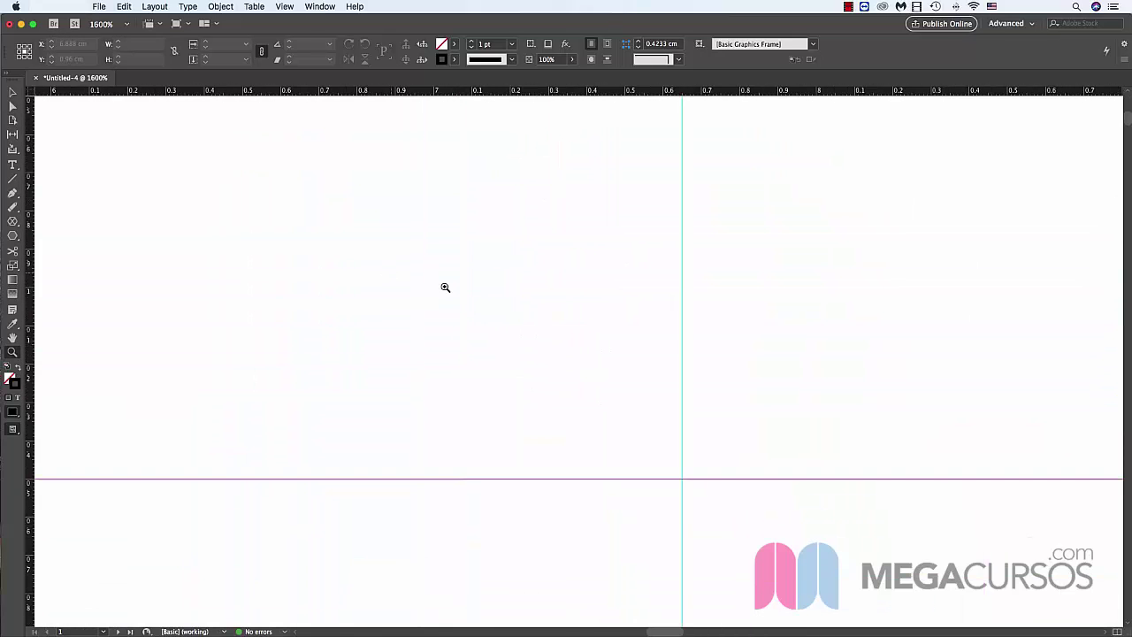
Zoom in to 2400% and back out to 75% with the Zoom tool, and fit the whole page in the window
{"action": "left_click", "coordinate": [482, 296]}
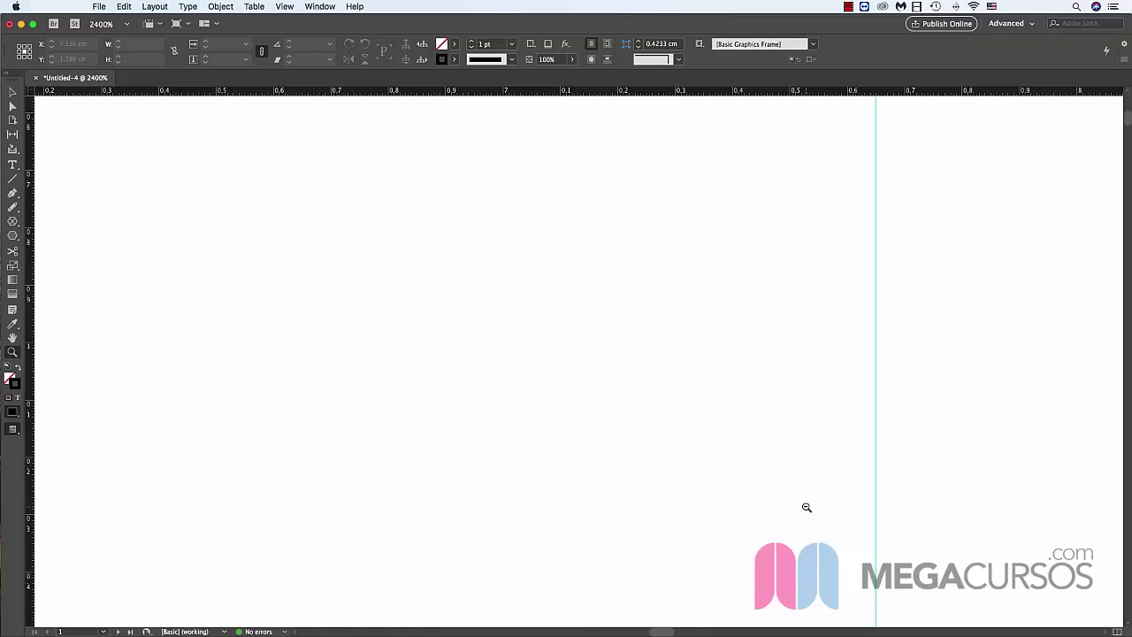
{"action": "left_click", "coordinate": [728, 401], "text": "alt"}
{"action": "left_click", "coordinate": [728, 401], "text": "alt"}
{"action": "left_click", "coordinate": [728, 402], "text": "alt"}
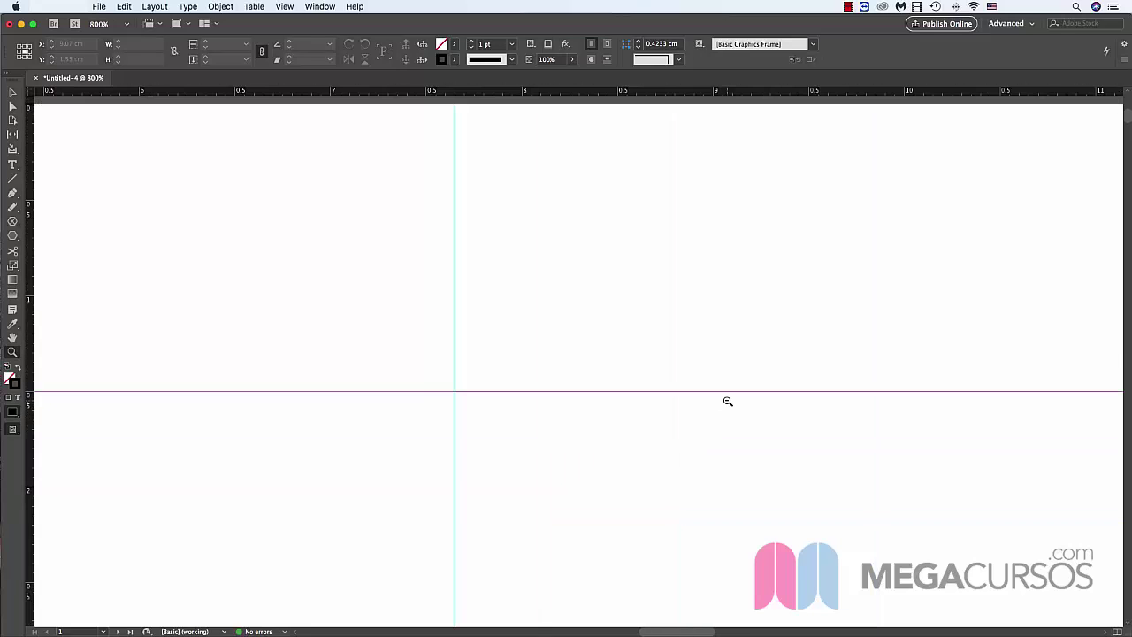
{"action": "left_click", "coordinate": [727, 401], "text": "alt"}
{"action": "left_click", "coordinate": [728, 402], "text": "alt"}
{"action": "left_click", "coordinate": [728, 401], "text": "alt"}
{"action": "left_click", "coordinate": [727, 401], "text": "alt"}
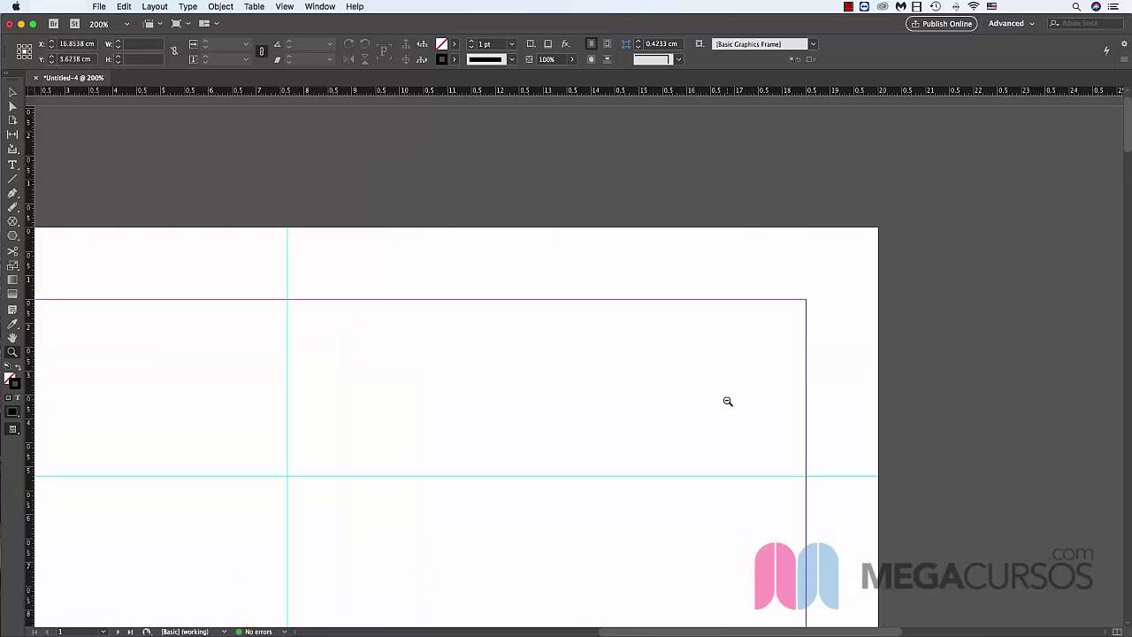
{"action": "left_click", "coordinate": [728, 401], "text": "alt"}
{"action": "left_click", "coordinate": [728, 401], "text": "alt"}
{"action": "left_click", "coordinate": [728, 401], "text": "alt"}
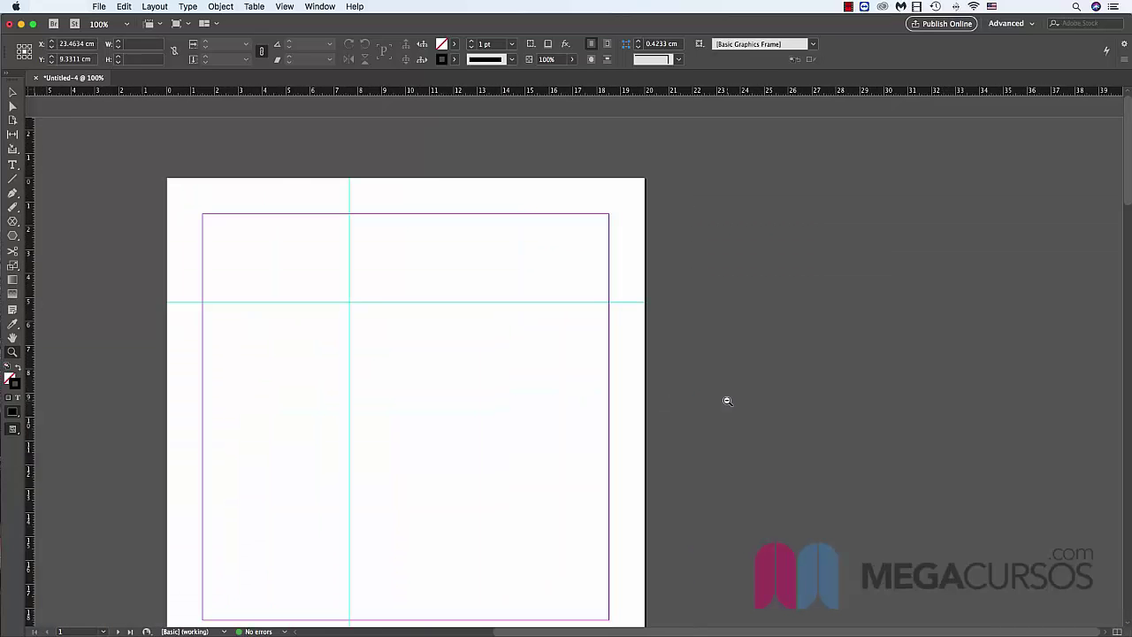
{"action": "left_click", "coordinate": [728, 401], "text": "alt"}
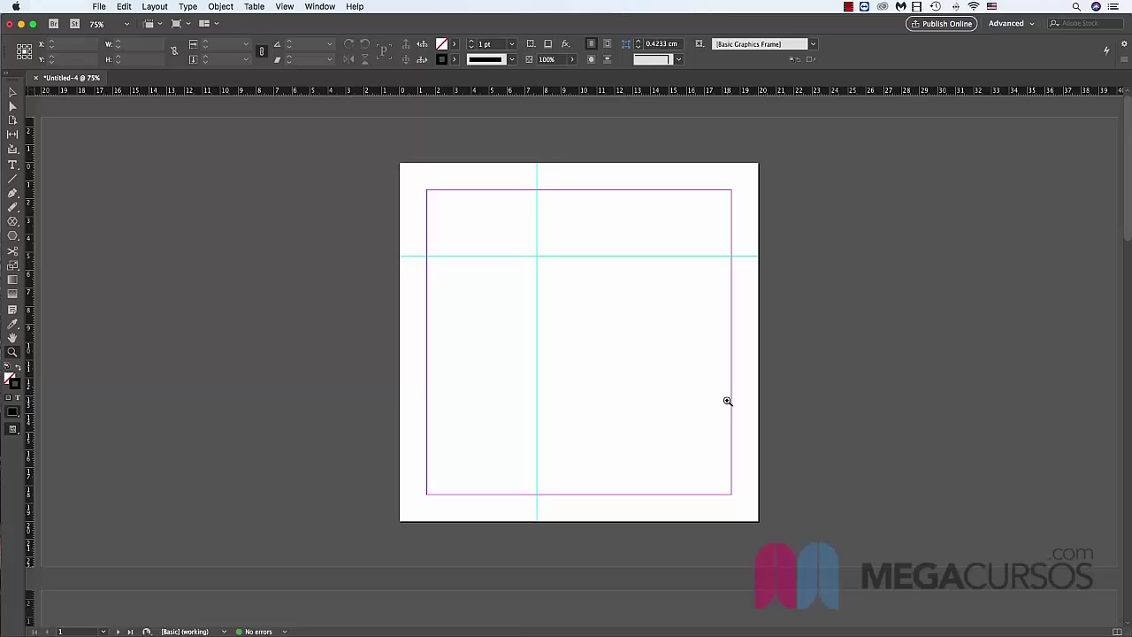
{"action": "key", "text": "super+0"}
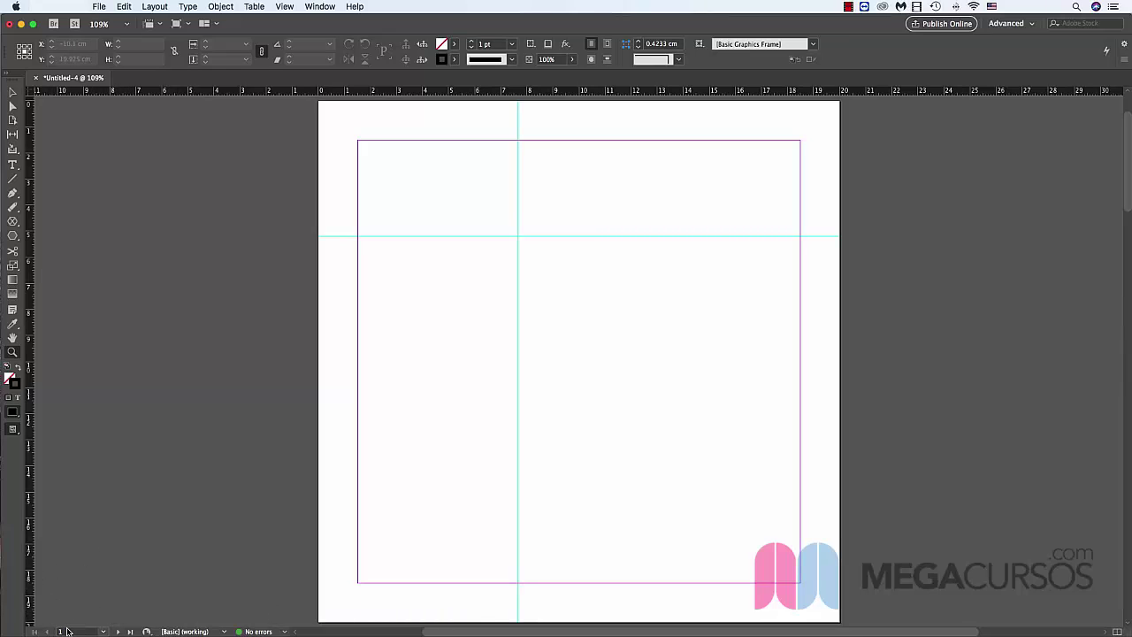
Jump directly from page 1 to page 4 and return through pages 3 and 2 to page 1, choosing each by number
{"action": "left_click", "coordinate": [103, 631]}
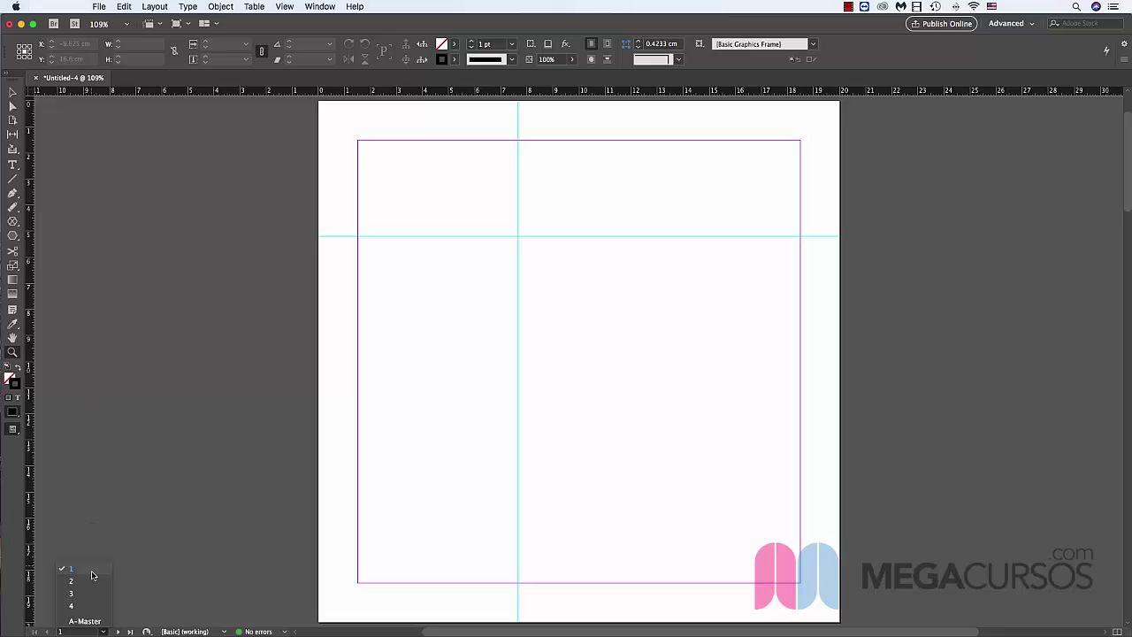
{"action": "left_click", "coordinate": [81, 604]}
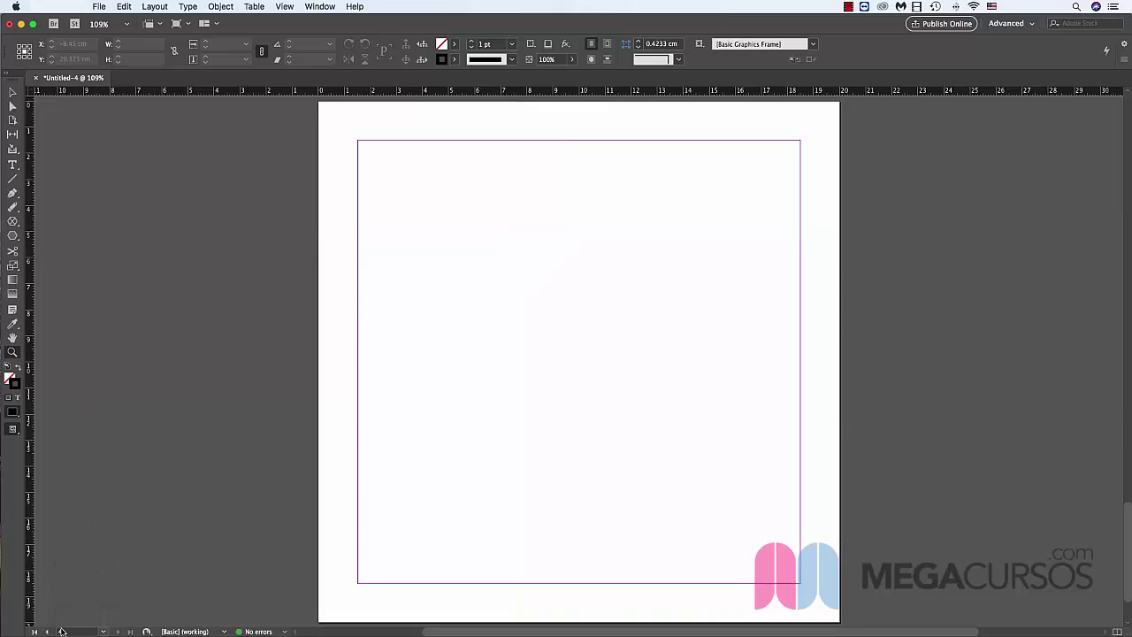
{"action": "left_click", "coordinate": [104, 631]}
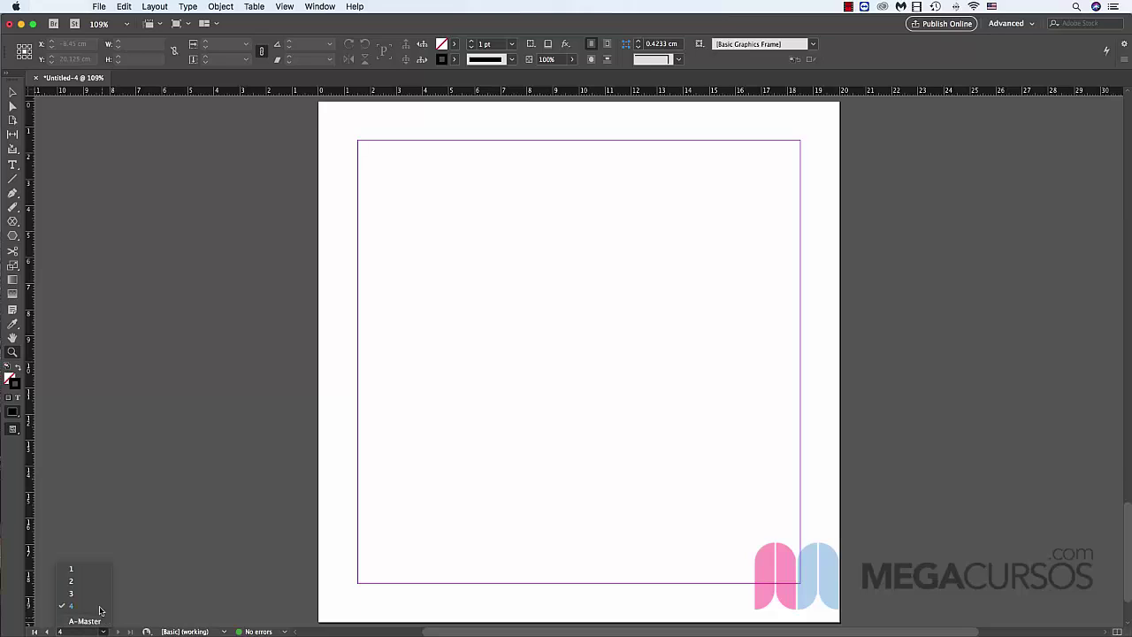
{"action": "left_click", "coordinate": [94, 598]}
{"action": "left_click", "coordinate": [105, 631]}
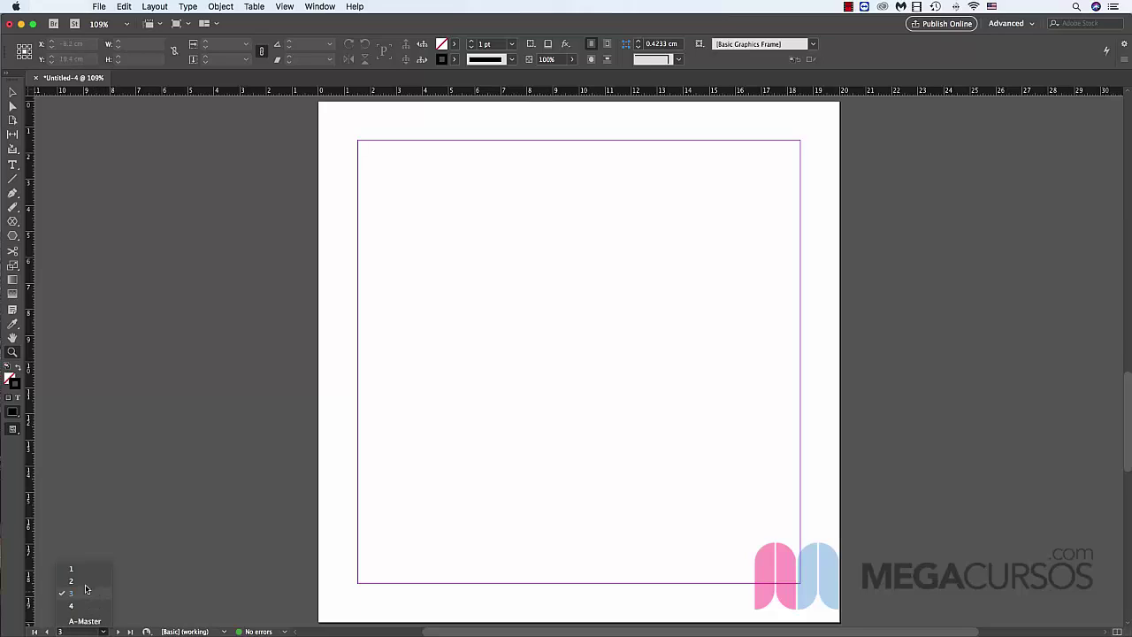
{"action": "left_click", "coordinate": [89, 585]}
{"action": "left_click", "coordinate": [104, 631]}
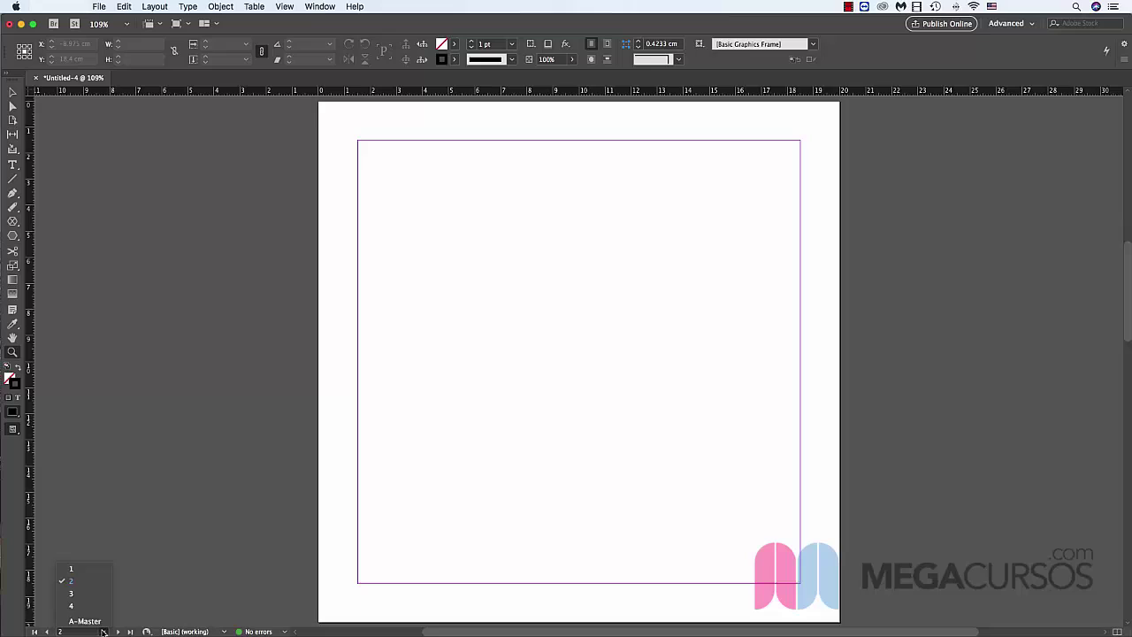
{"action": "left_click", "coordinate": [89, 575]}
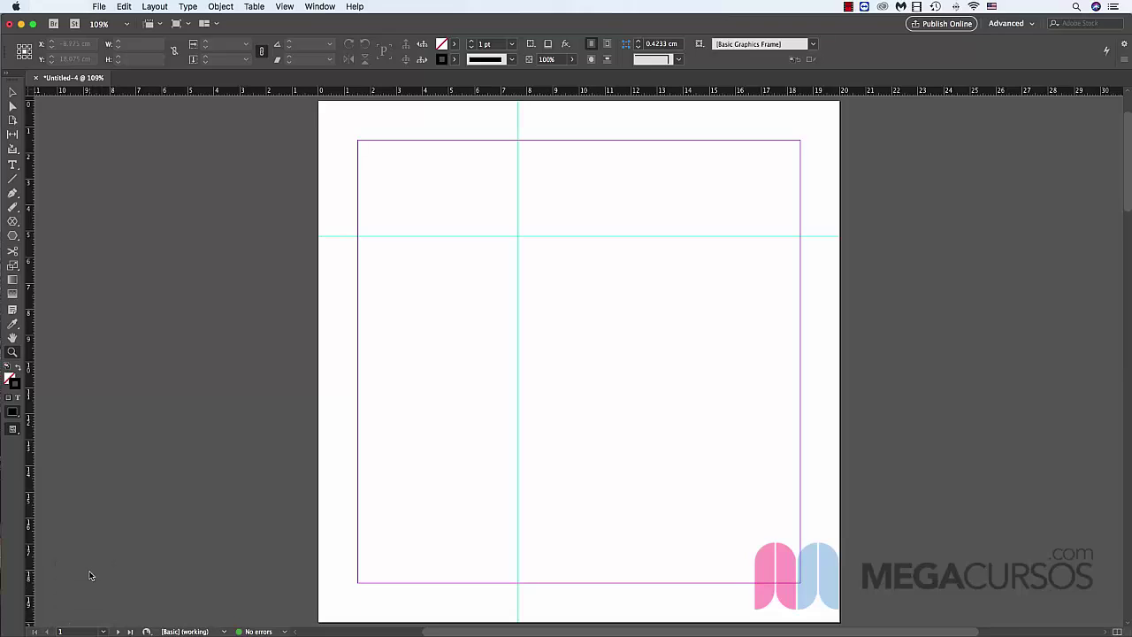